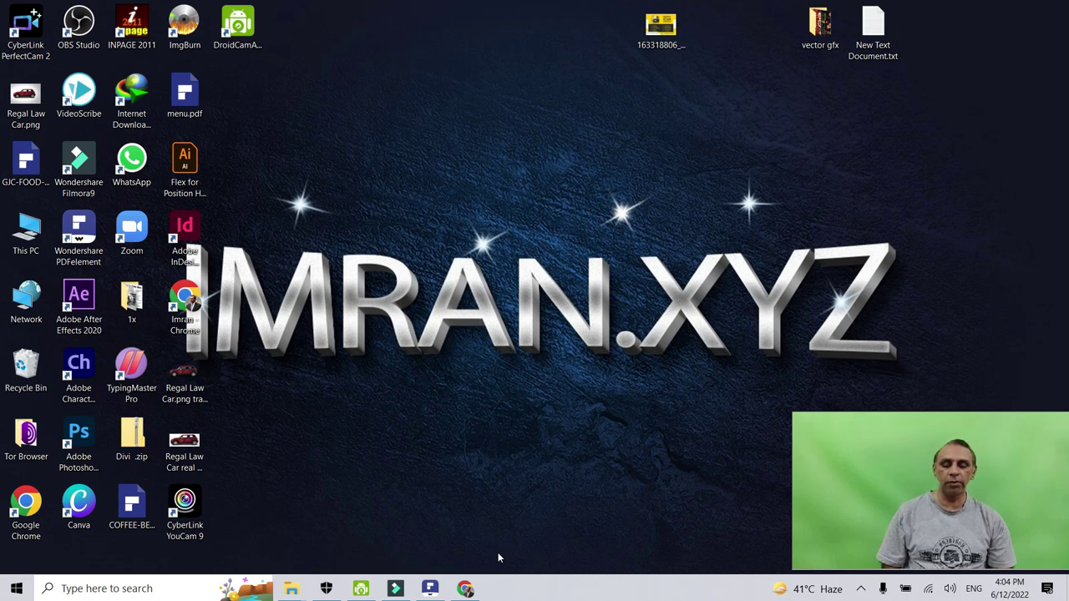
# Switch to Wondershare PDFelement and use the textbook's bookmarks to go to chapter 11 File management in Section 2 Practical
pyautogui.click(430, 588)
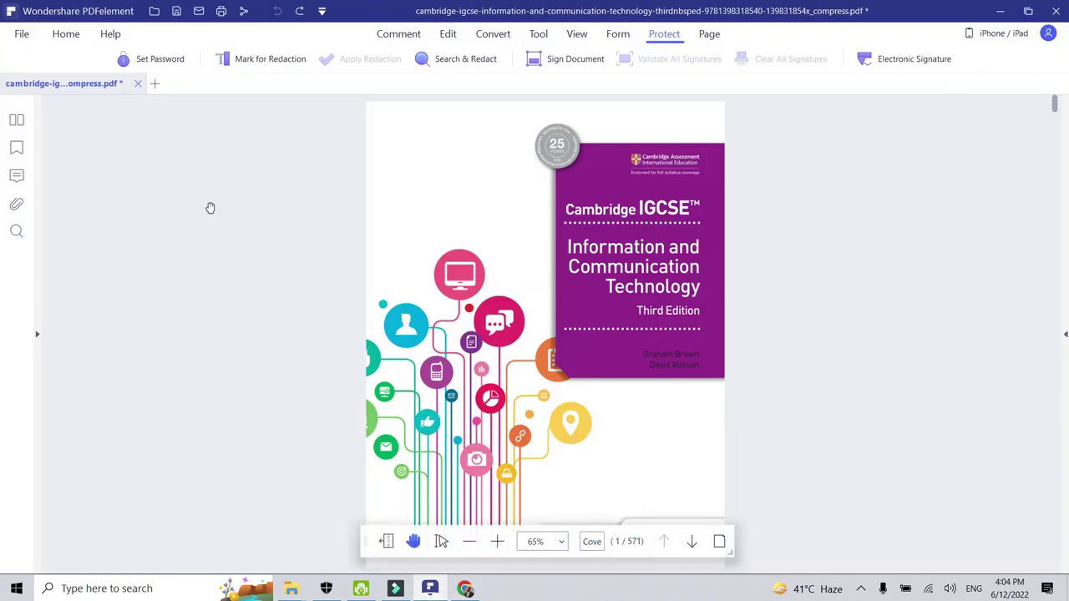
pyautogui.click(16, 176)
pyautogui.click(16, 145)
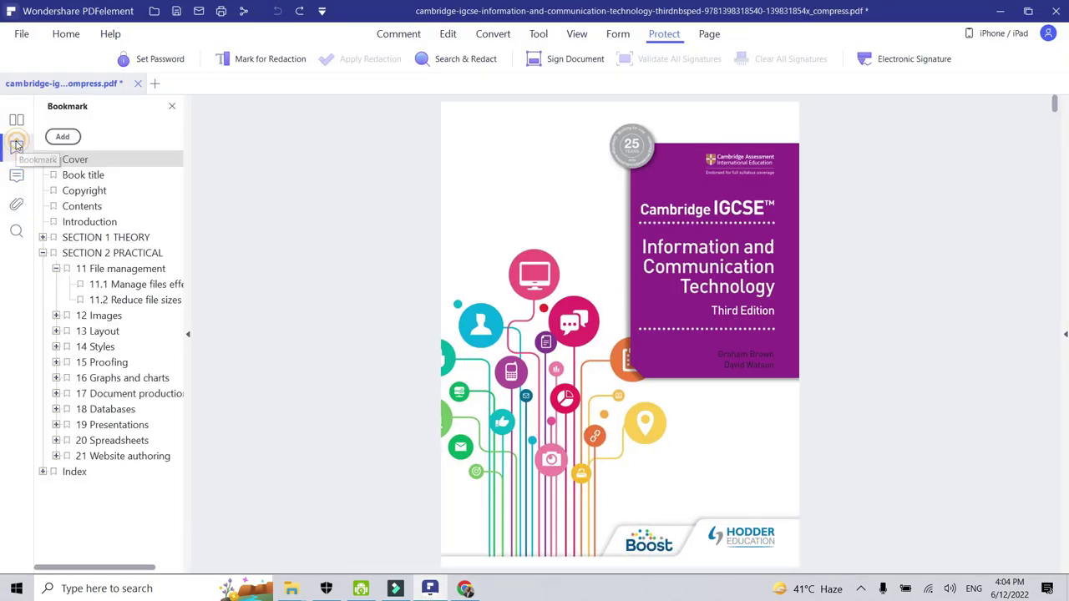
pyautogui.click(139, 253)
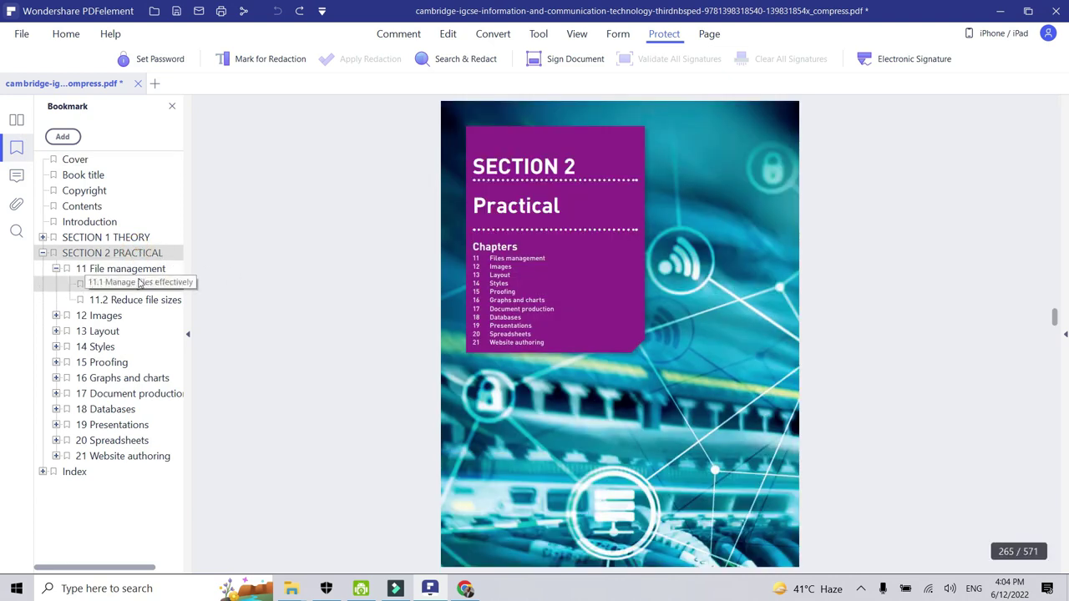
pyautogui.click(140, 269)
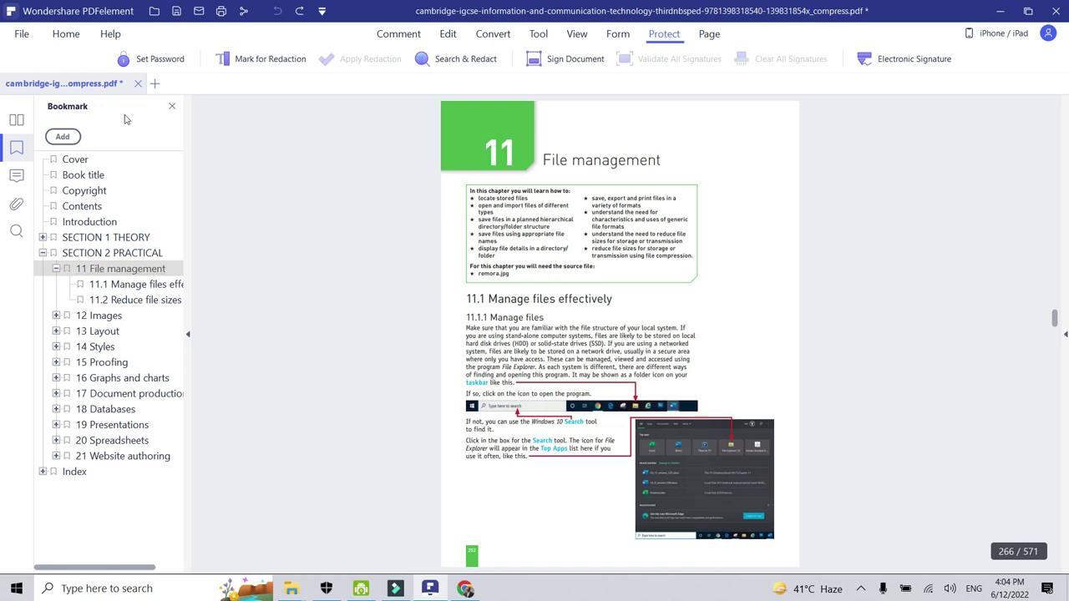
pyautogui.click(172, 106)
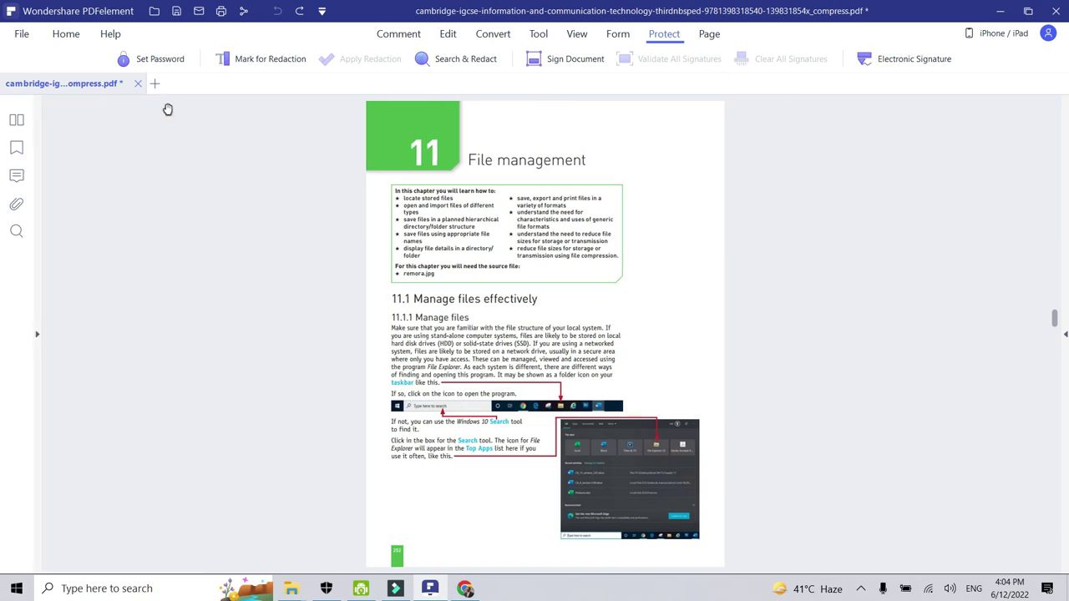
# Enlarge the opening page of chapter 11 and examine its learning objectives, starting with "locate stored files"
pyautogui.scroll(5, 167, 109)
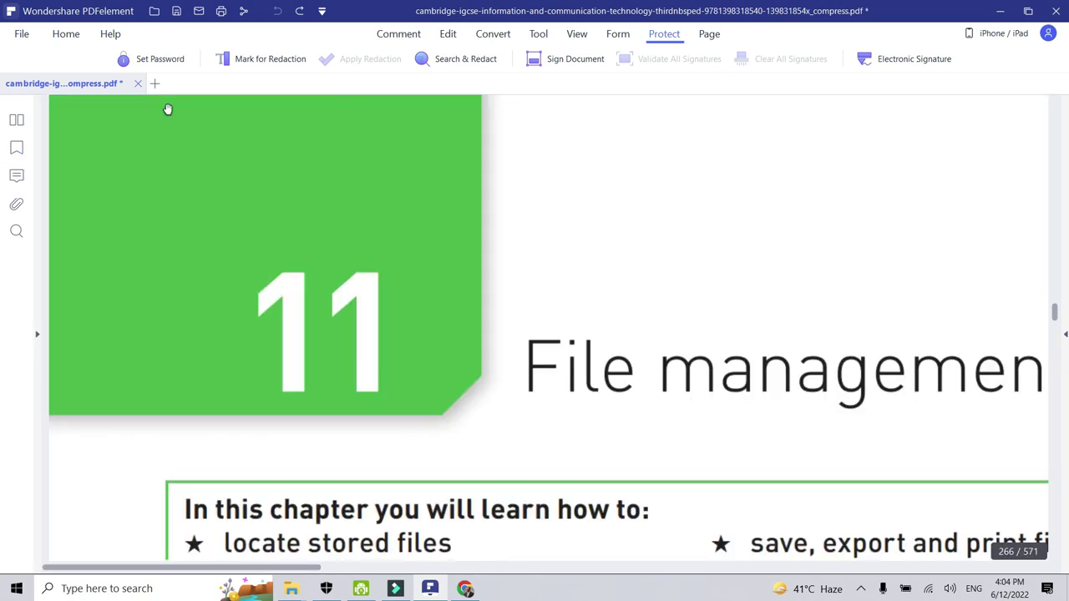
pyautogui.scroll(-2, 167, 110)
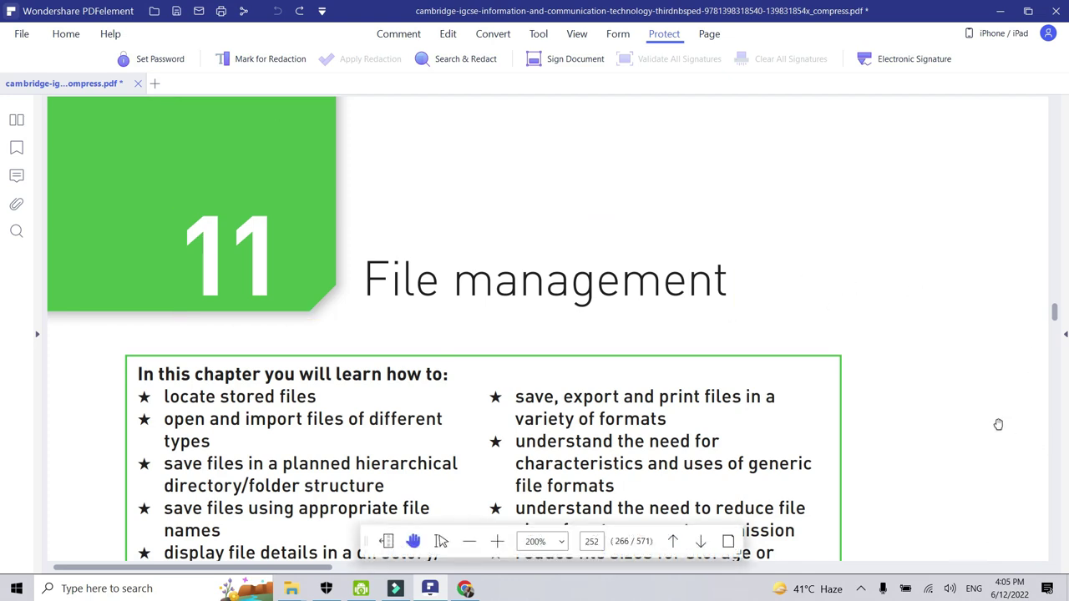
pyautogui.moveTo(998, 424); pyautogui.dragTo(1002, 299)
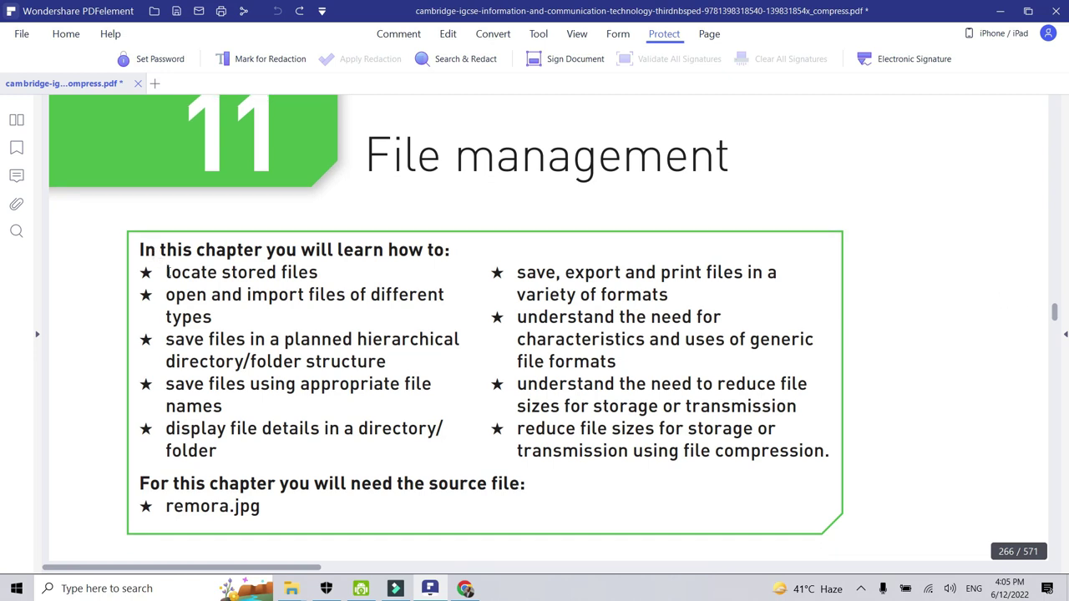
pyautogui.moveTo(166, 273); pyautogui.dragTo(318, 272)
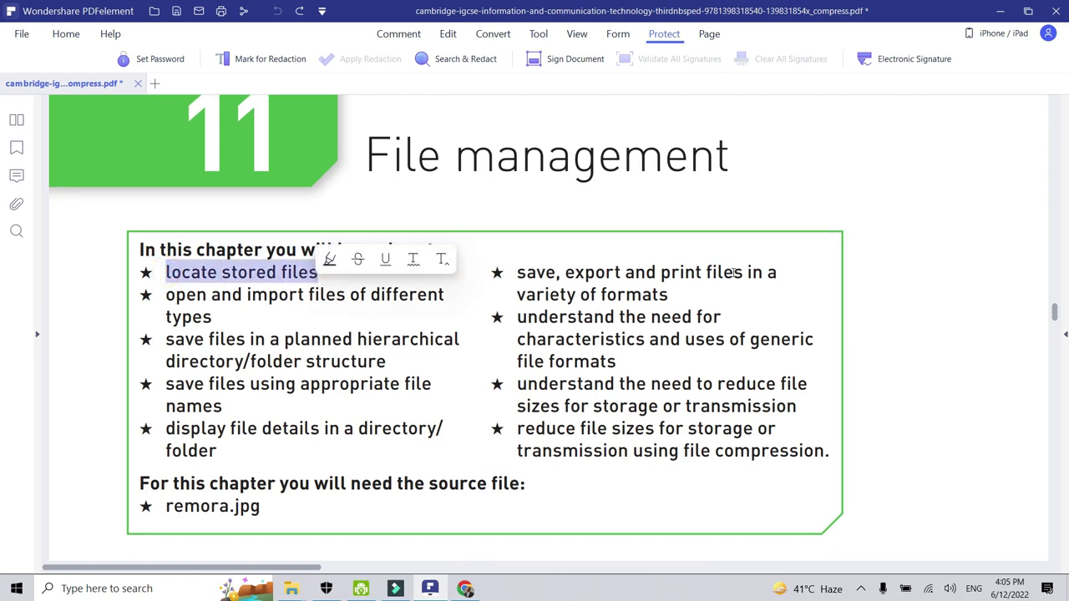
pyautogui.click(909, 287)
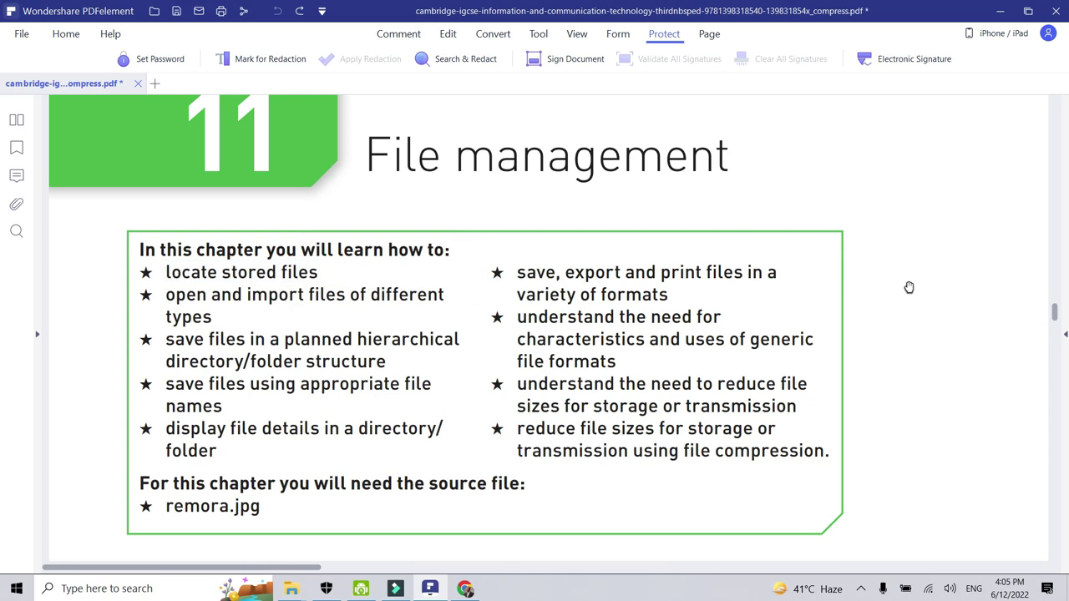
# Switch to File Explorer and browse from This PC to the folders stored on New Volume (D:)
pyautogui.press('super+e')
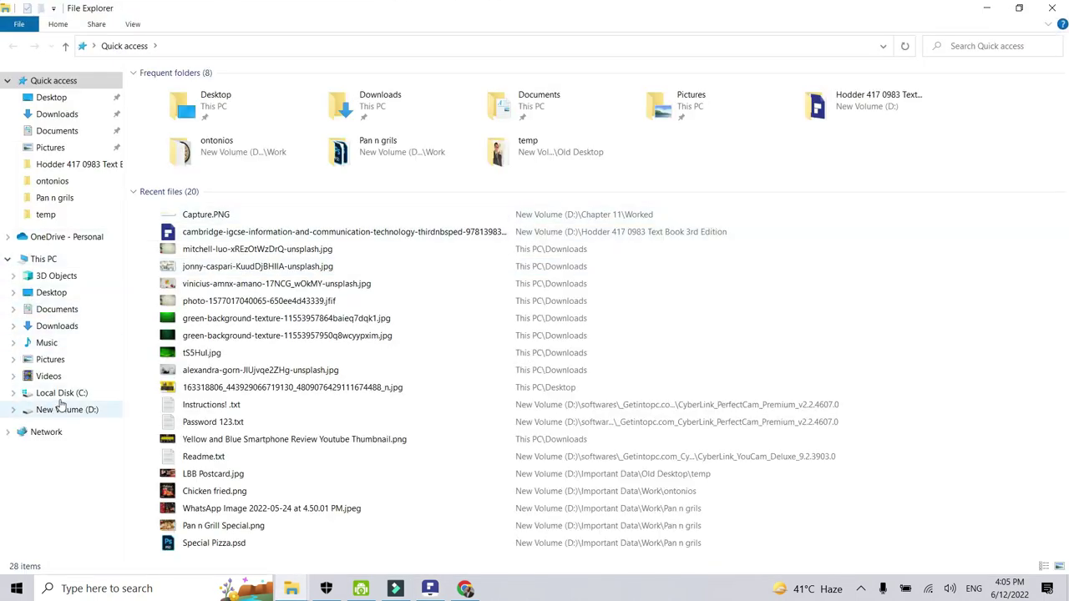
pyautogui.click(52, 258)
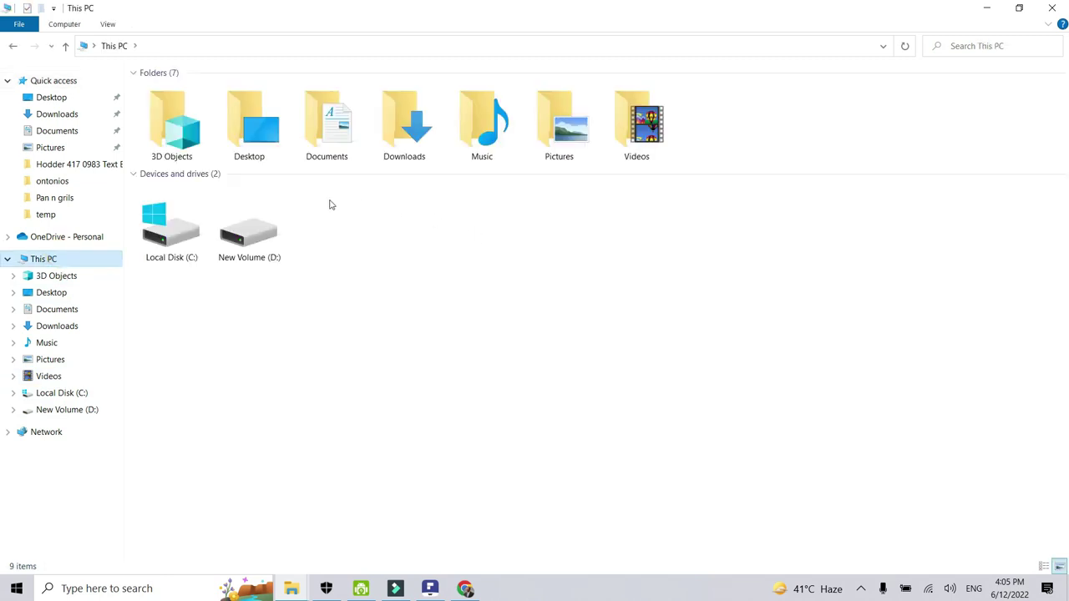
pyautogui.click(254, 221)
pyautogui.click(171, 229)
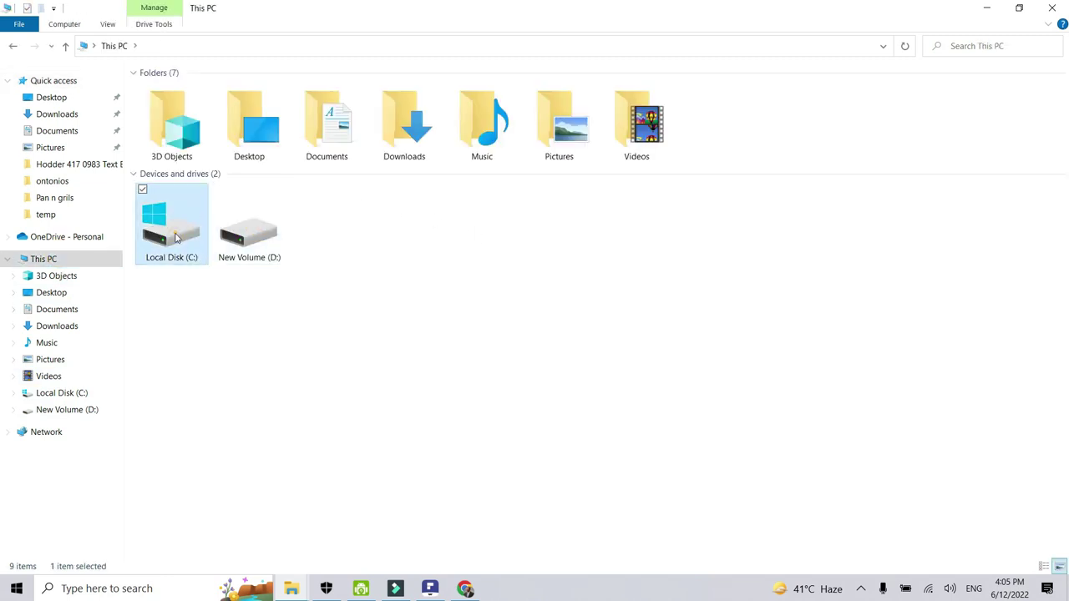
pyautogui.doubleClick(268, 229)
pyautogui.doubleClick(210, 185)
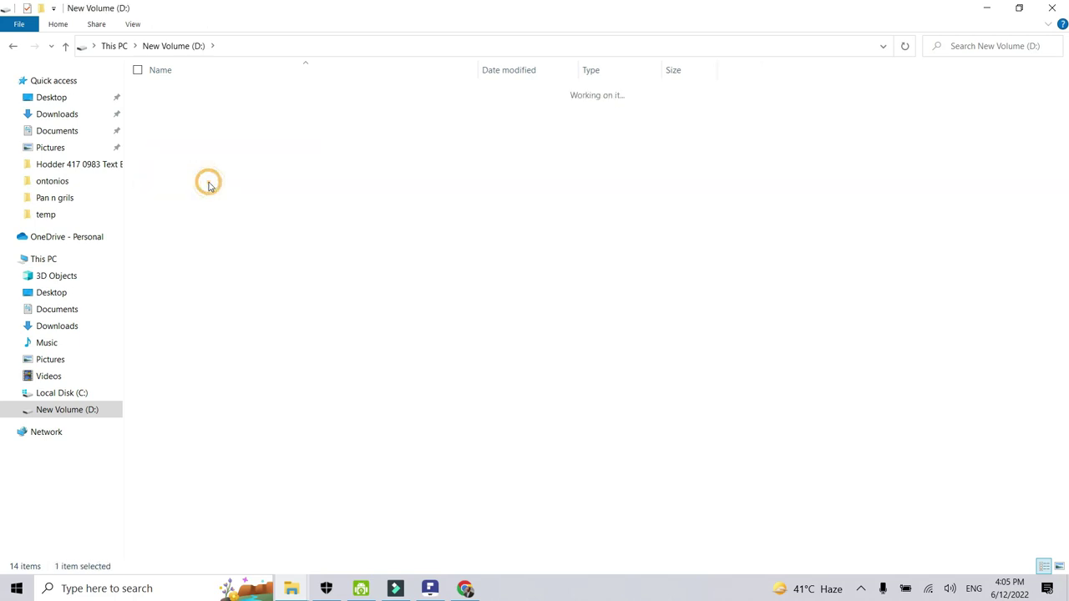
pyautogui.click(195, 46)
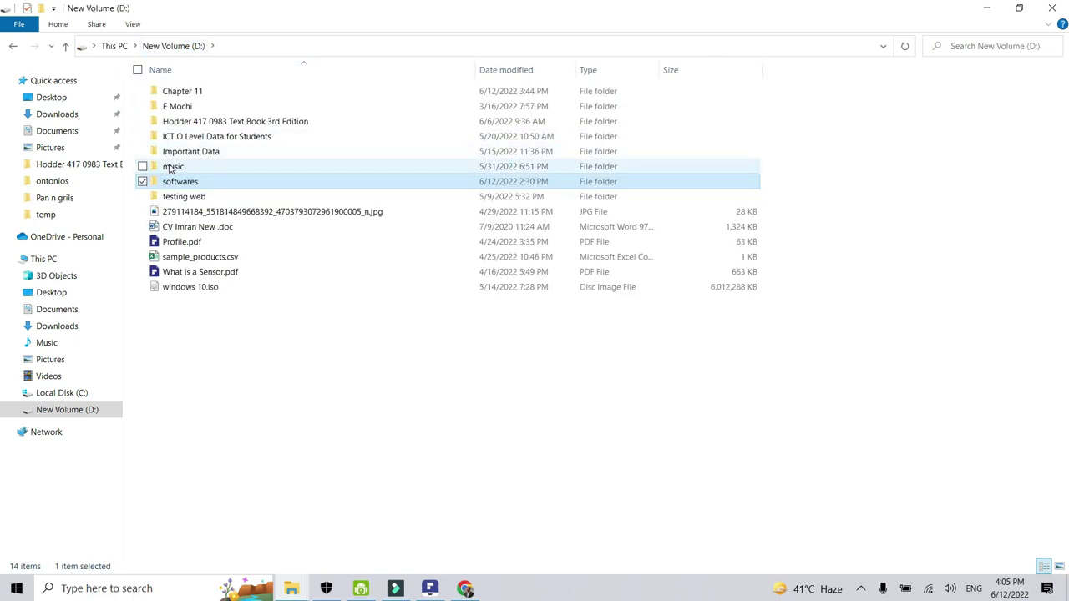
pyautogui.click(211, 150)
pyautogui.click(200, 167)
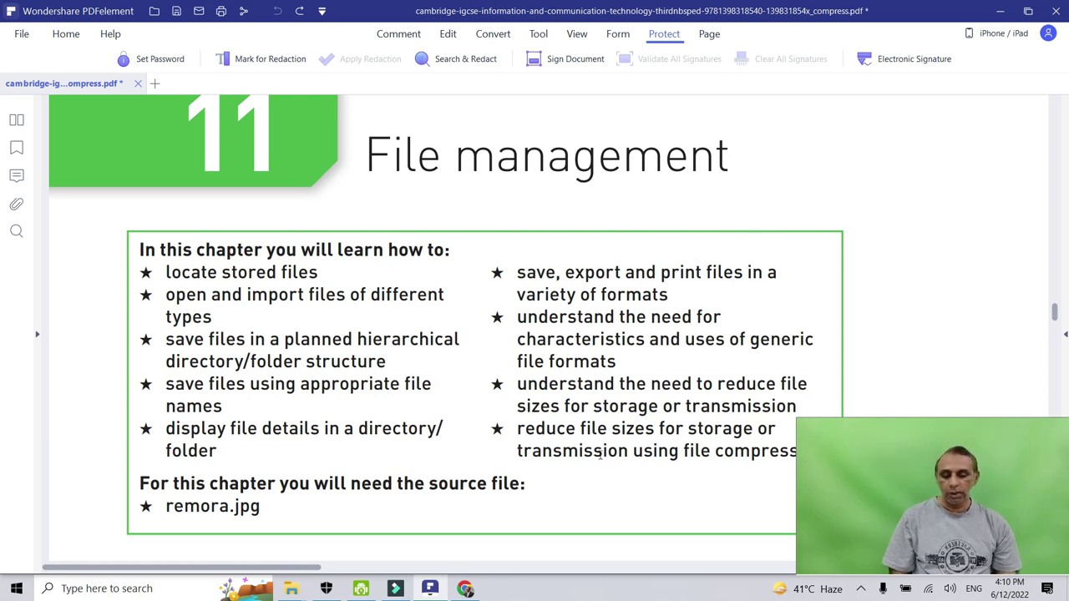
# Check the name of the source file required for chapter 11 in the textbook's learning objectives box
pyautogui.moveTo(596, 515)
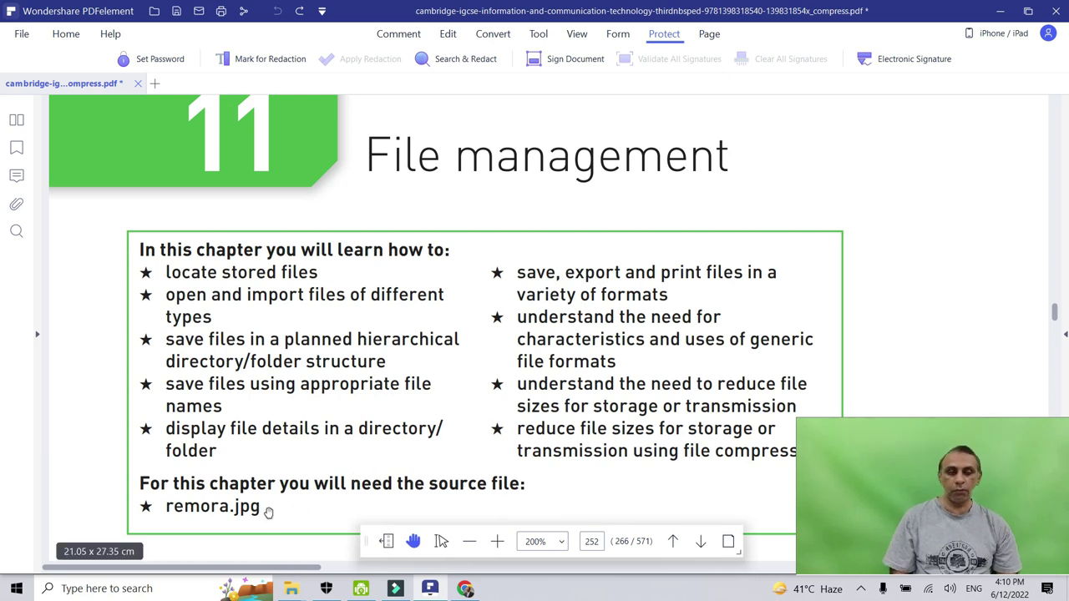
pyautogui.moveTo(165, 507); pyautogui.dragTo(266, 506)
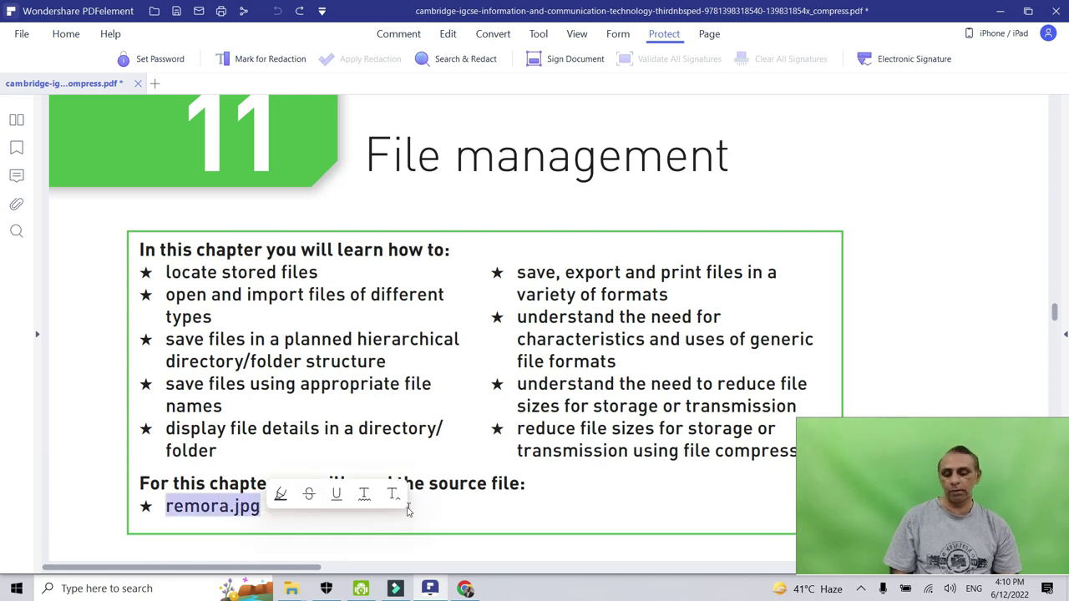
pyautogui.click(305, 526)
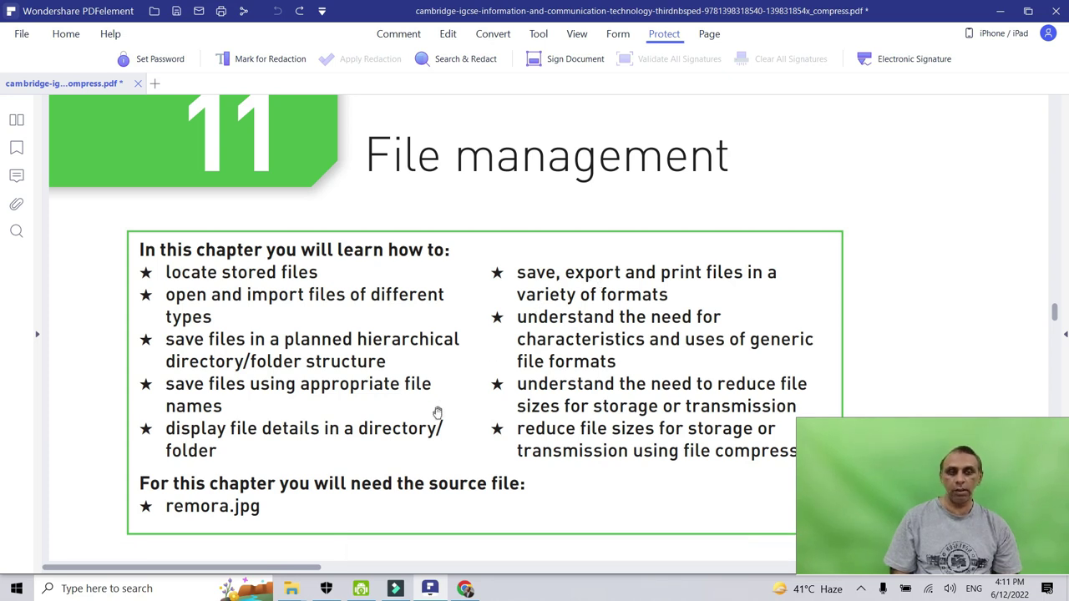
# Read section 11.1.1 Manage files, including storage drive types and the ways of opening File Explorer
pyautogui.moveTo(441, 455); pyautogui.dragTo(427, 370)
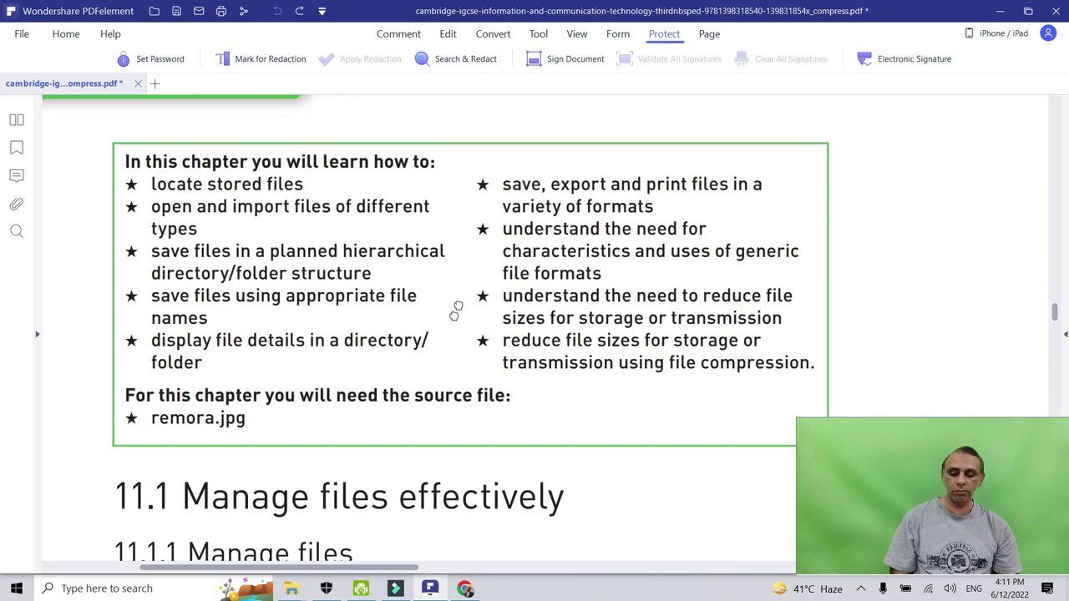
pyautogui.scroll(-3, 459, 300)
pyautogui.moveTo(524, 417); pyautogui.dragTo(509, 182)
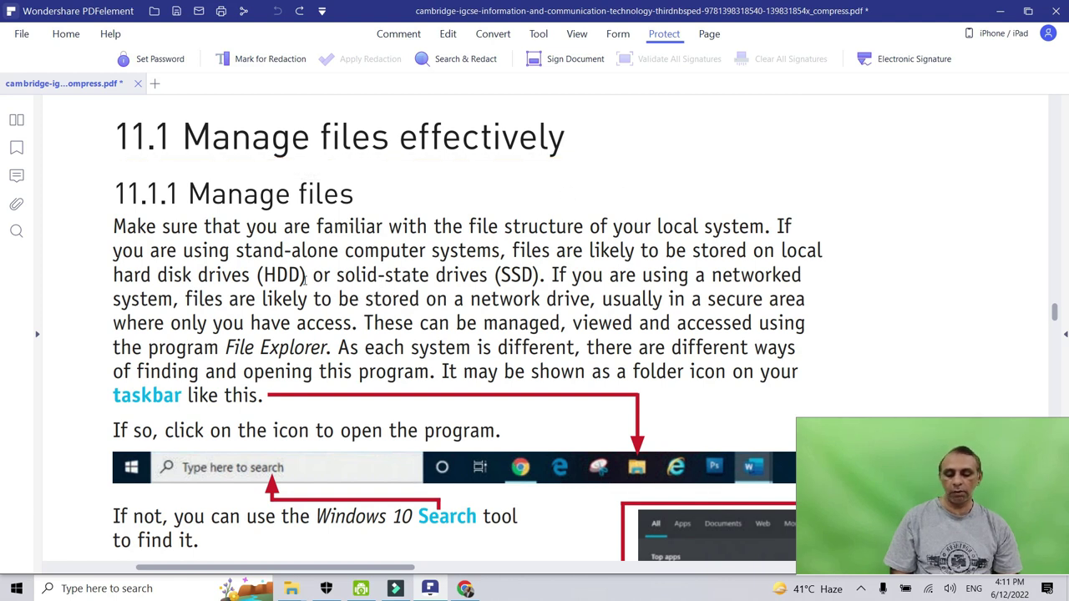
pyautogui.doubleClick(526, 274)
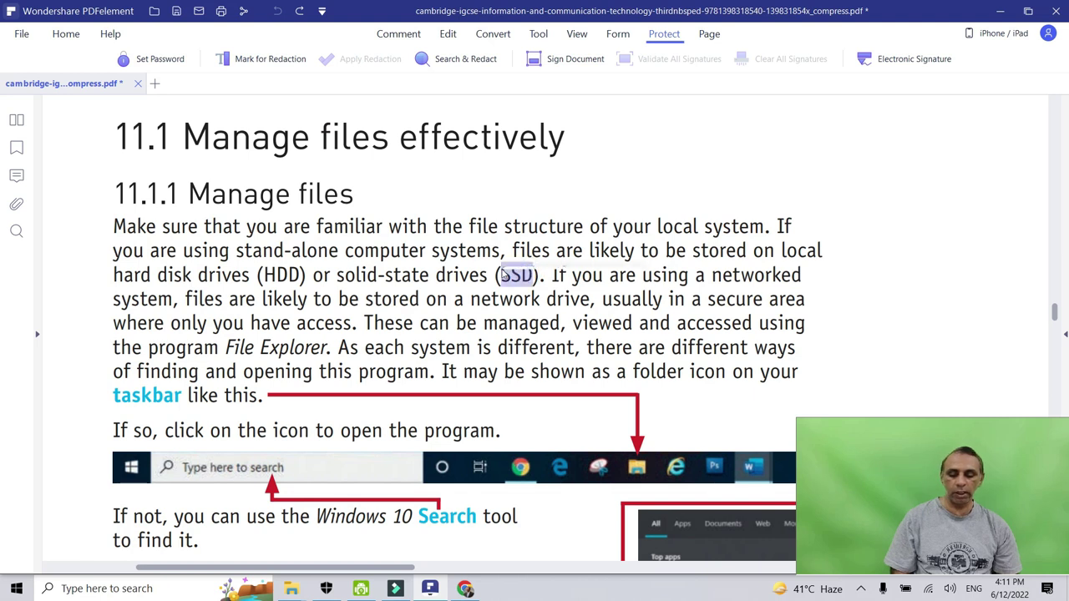
pyautogui.click(436, 284)
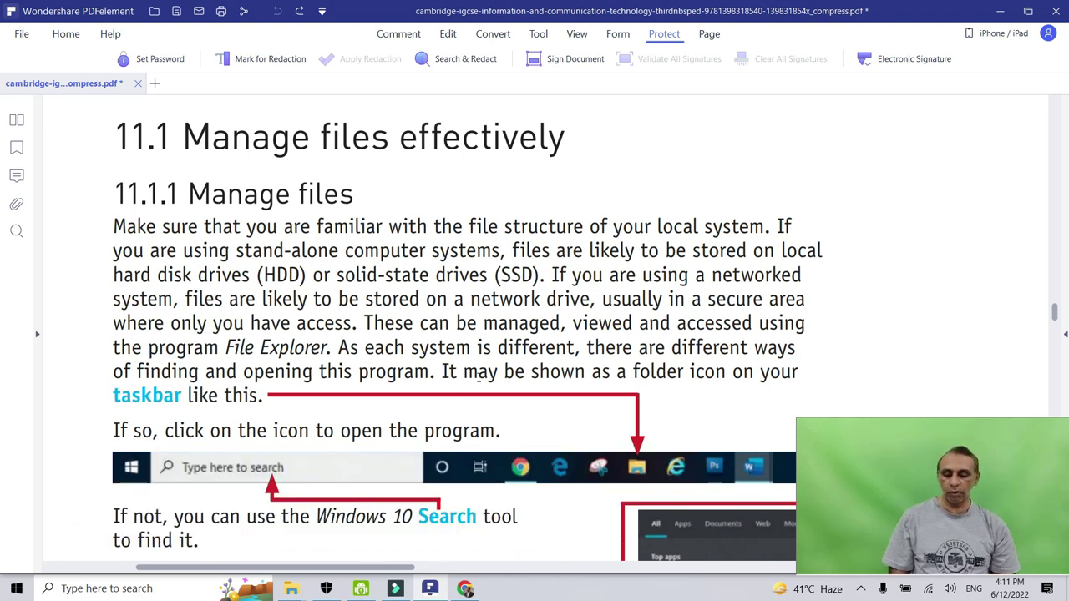
pyautogui.scroll(-5, 625, 205)
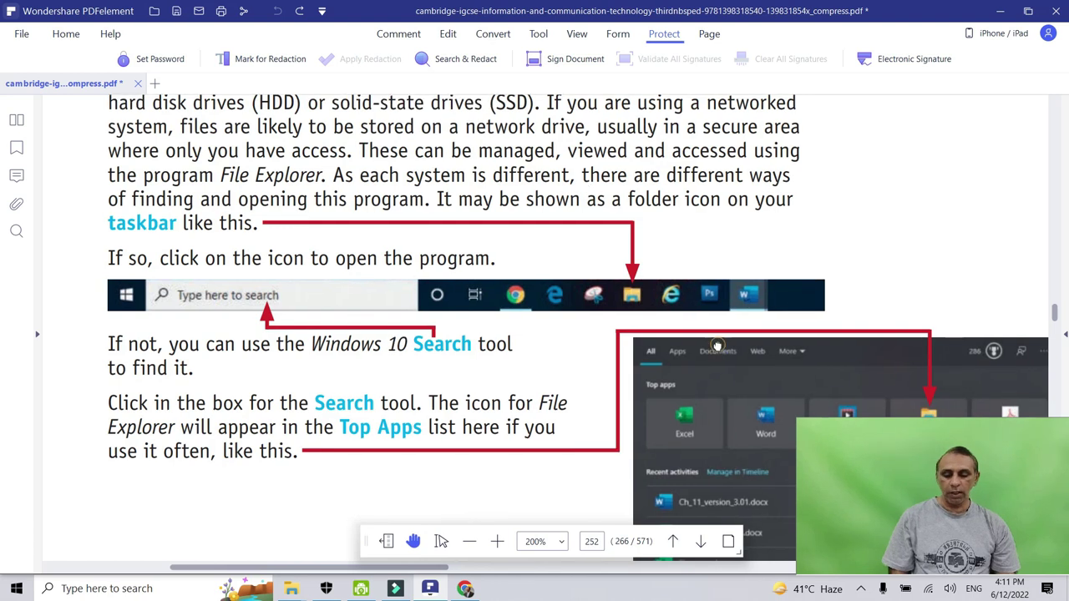
pyautogui.scroll(-4, 716, 343)
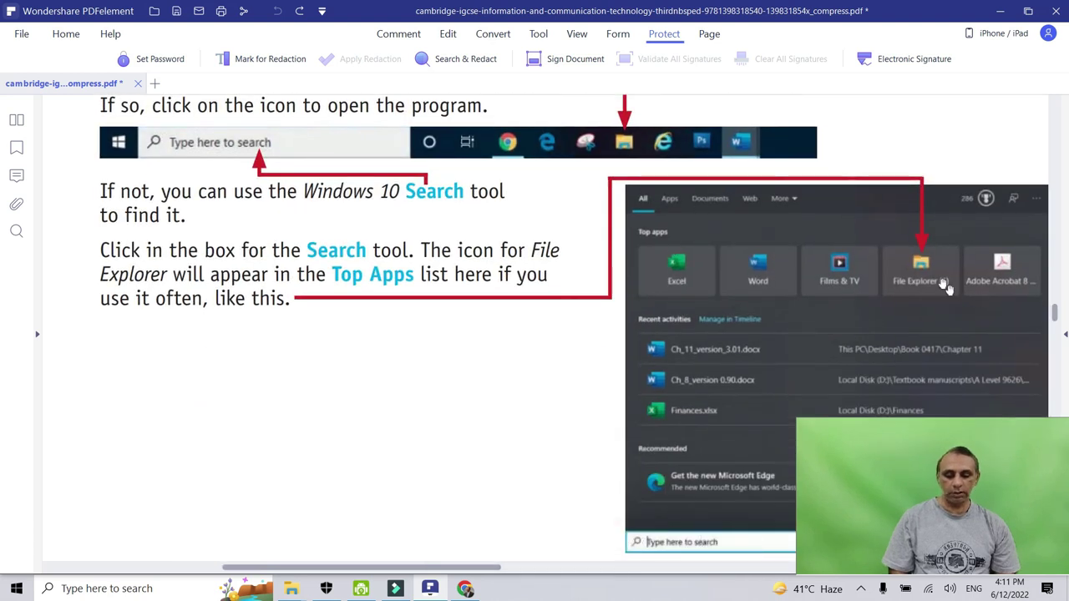
pyautogui.scroll(-2, 512, 444)
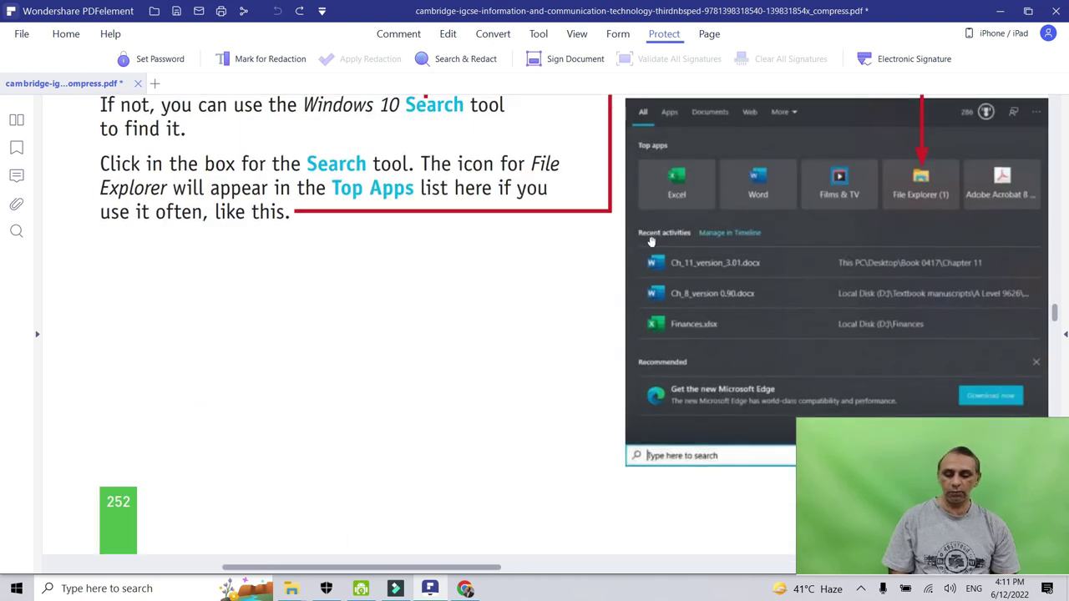
pyautogui.scroll(4, 571, 336)
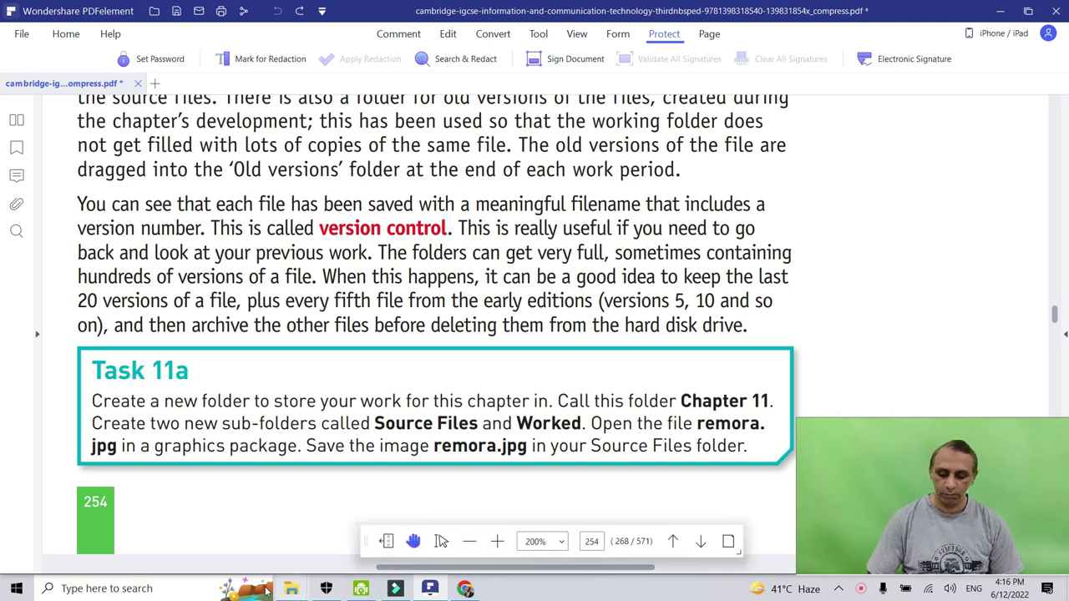
# Switch to File Explorer and permanently delete the Chapter 11 folder from New Volume (D:)
pyautogui.moveTo(291, 591)
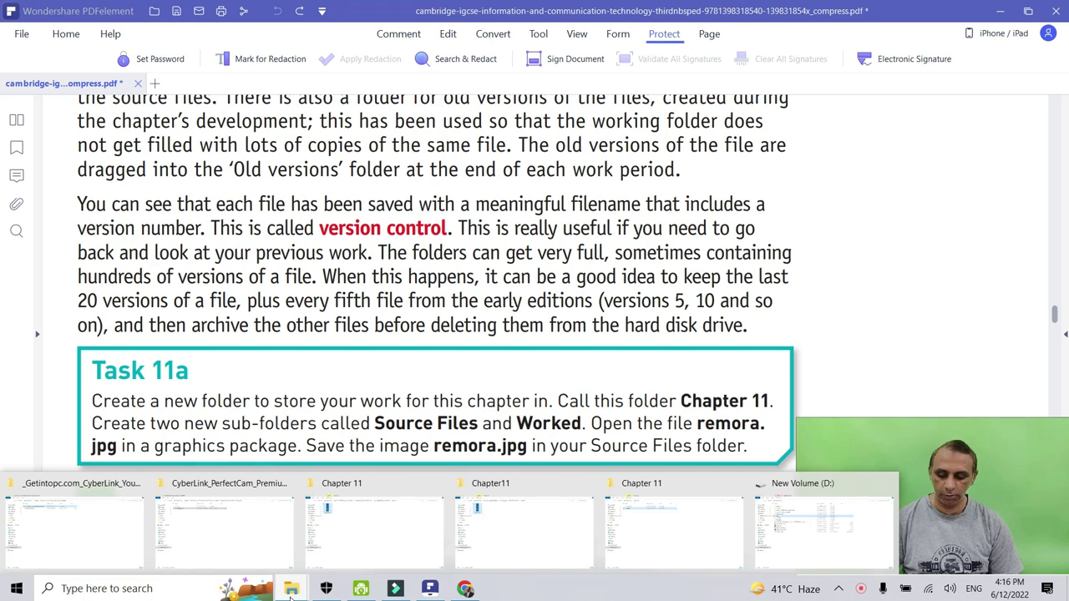
pyautogui.click(838, 503)
pyautogui.click(206, 94)
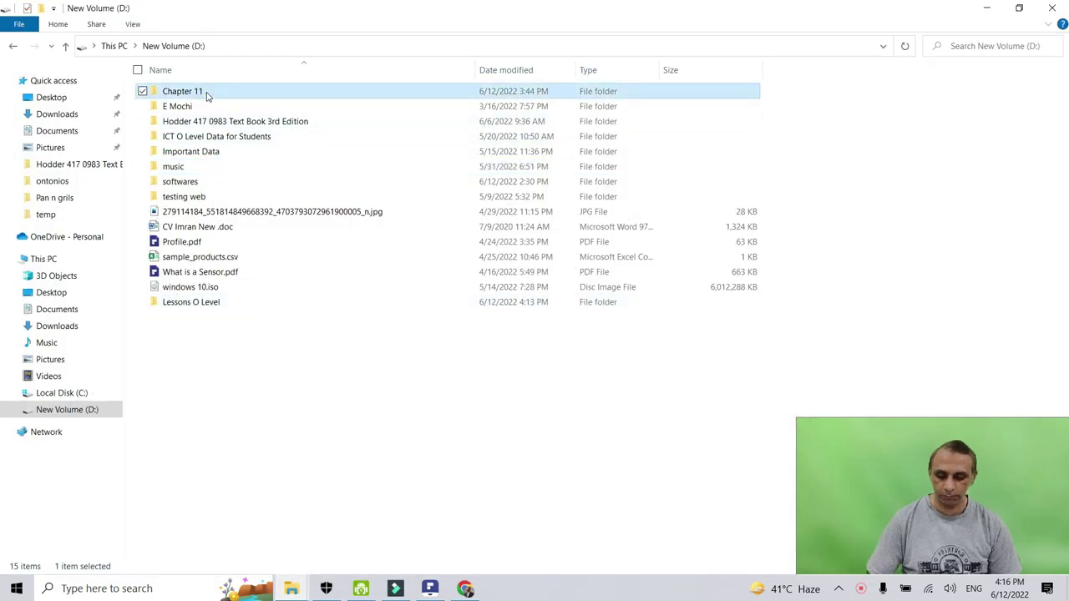
pyautogui.hotkey('shift', 'Delete')
pyautogui.press('Return')
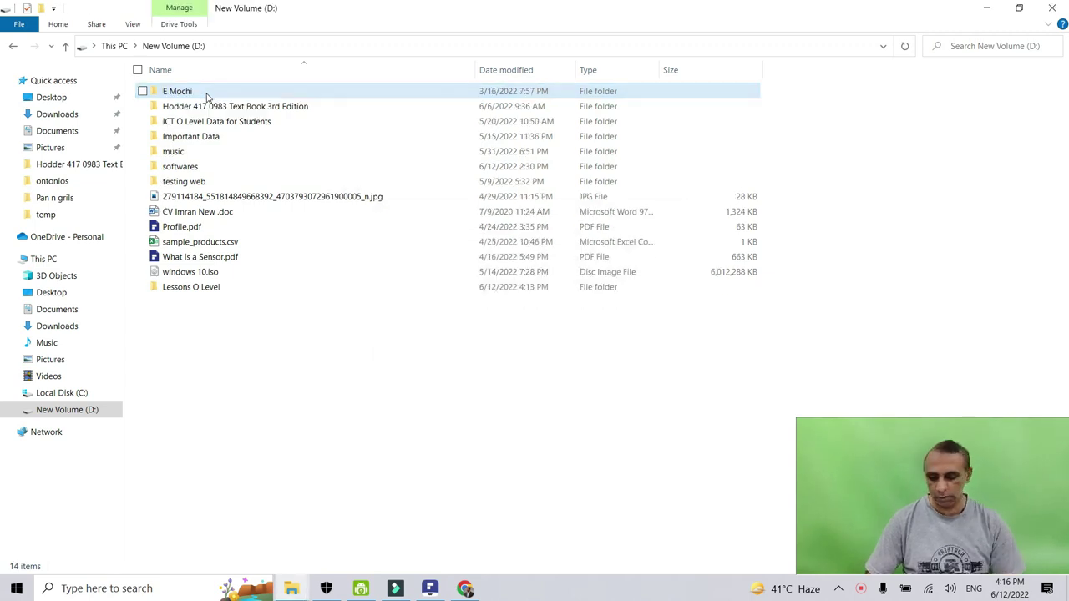
# Return to the textbook in PDFelement and review the folder and sub-folder names required by Task 11a
pyautogui.click(445, 592)
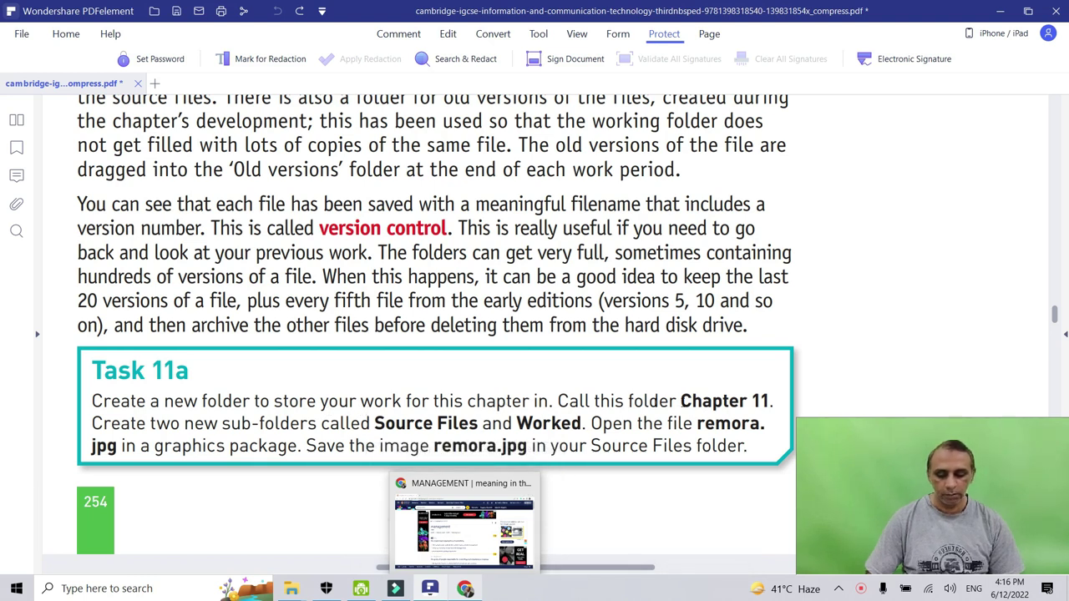
pyautogui.moveTo(767, 400); pyautogui.dragTo(679, 402)
pyautogui.click(147, 427)
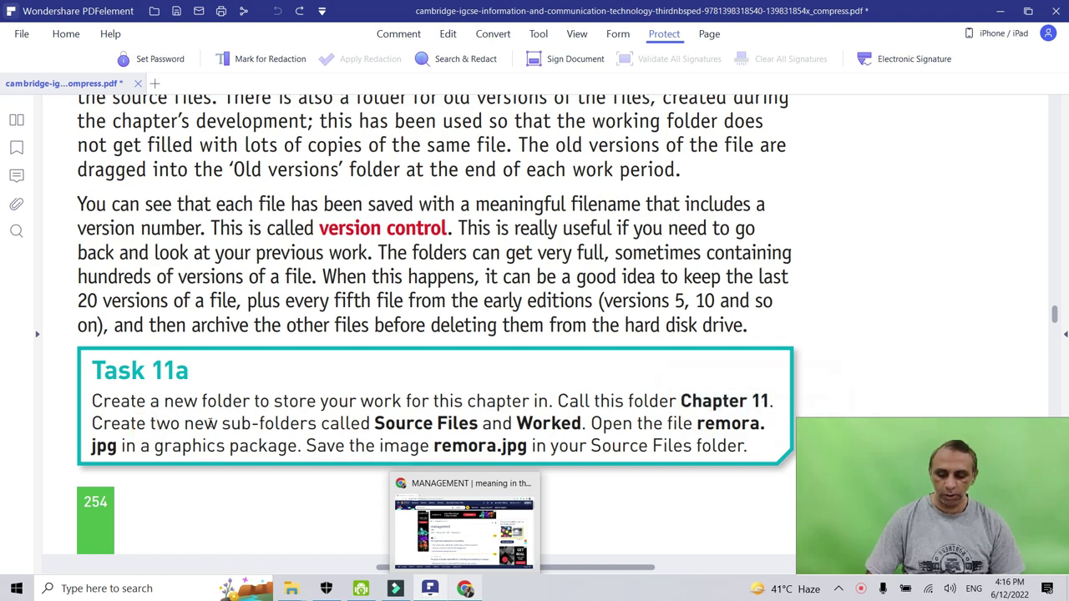
pyautogui.moveTo(374, 423); pyautogui.dragTo(477, 424)
pyautogui.moveTo(582, 425); pyautogui.dragTo(516, 424)
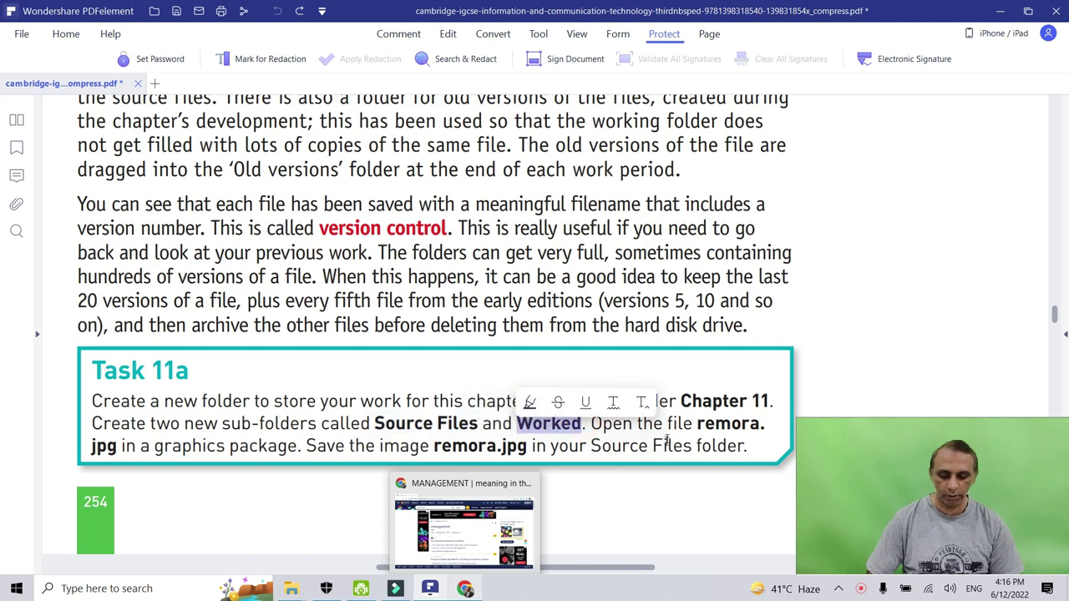
pyautogui.click(668, 439)
# Switch to File Explorer and create a folder named Chapter 11 on New Volume (D:)
pyautogui.moveTo(294, 591)
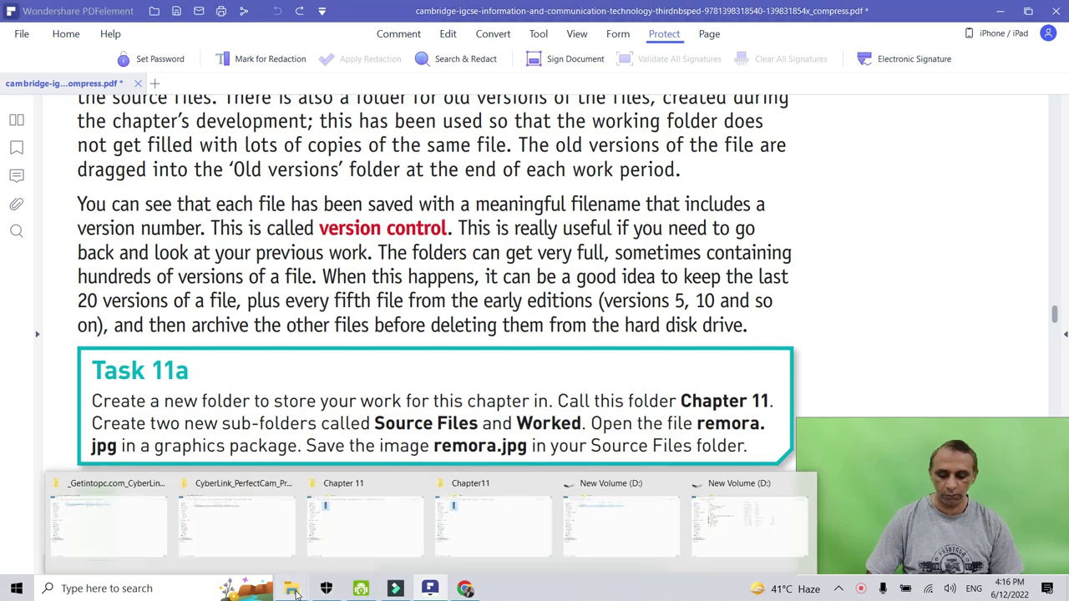
pyautogui.click(789, 544)
pyautogui.rightClick(447, 365)
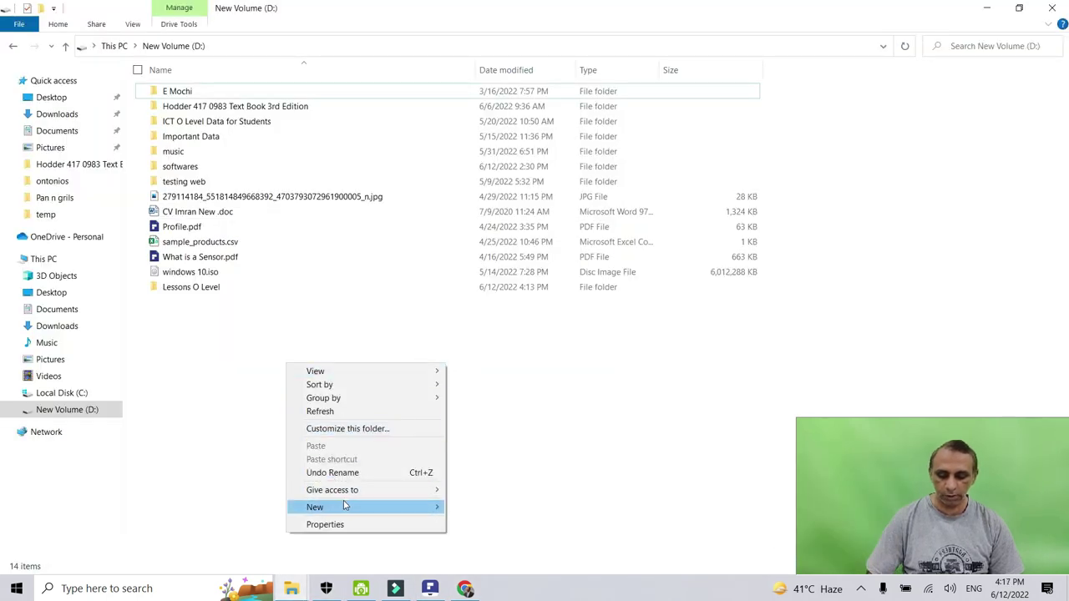
pyautogui.moveTo(345, 505)
pyautogui.click(537, 358)
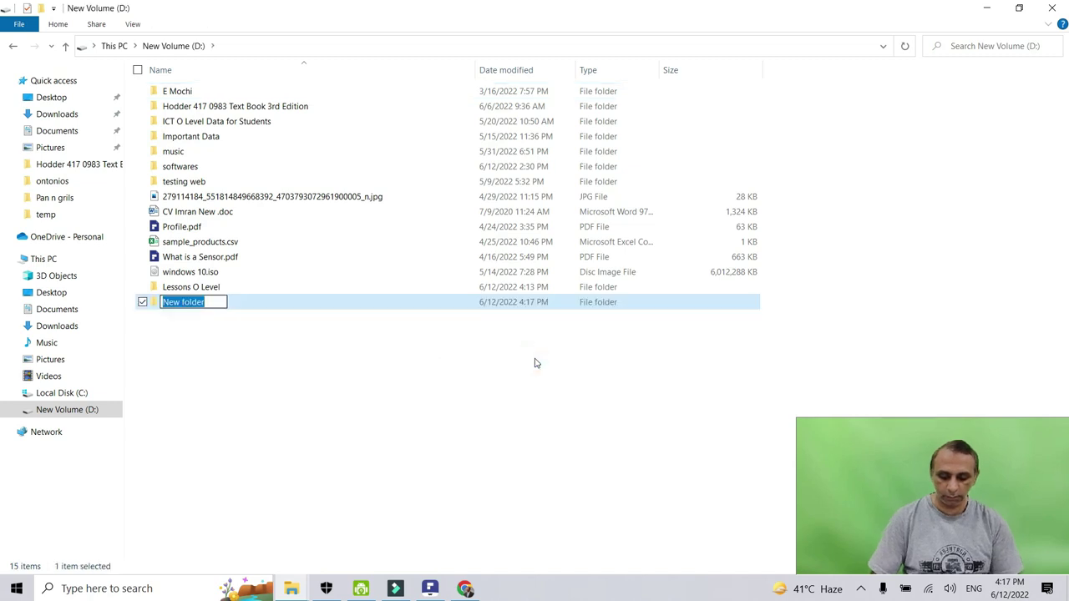
pyautogui.write('h')
pyautogui.press('BackSpace')
pyautogui.write('Chapter 11')
pyautogui.press('Return')
# Open the new Chapter 11 folder and create a sub-folder named Source Files in it
pyautogui.press('Return')
pyautogui.rightClick(461, 221)
pyautogui.click(389, 367)
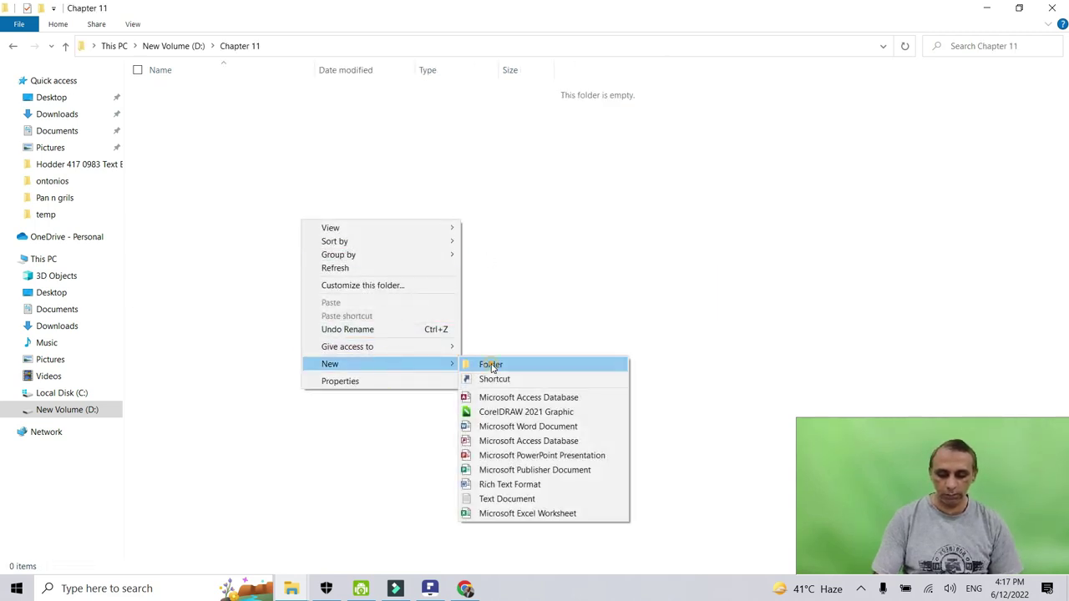
pyautogui.click(491, 364)
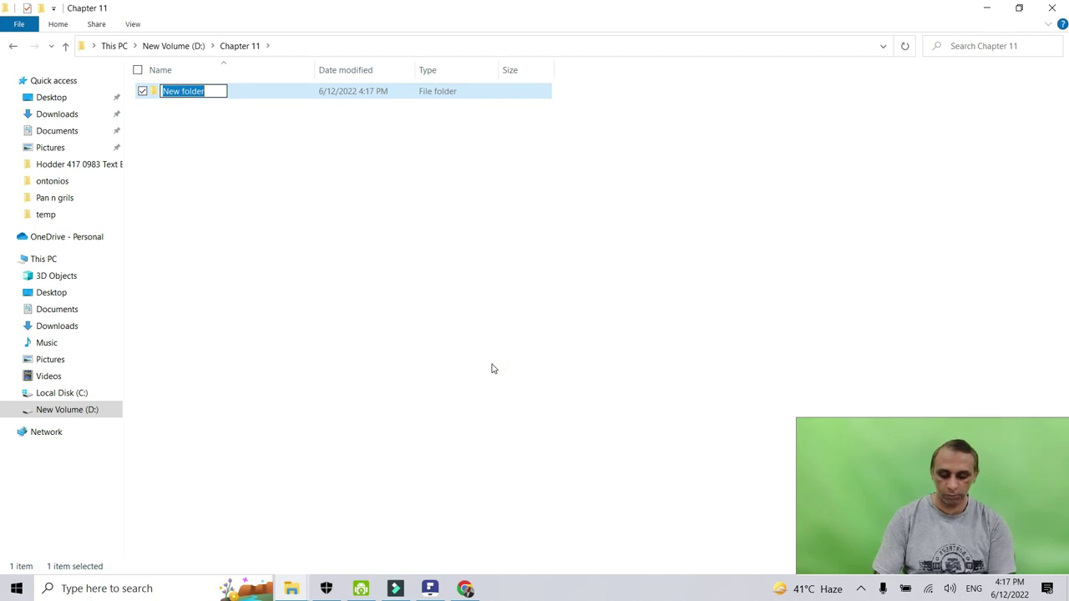
pyautogui.write('Source File')
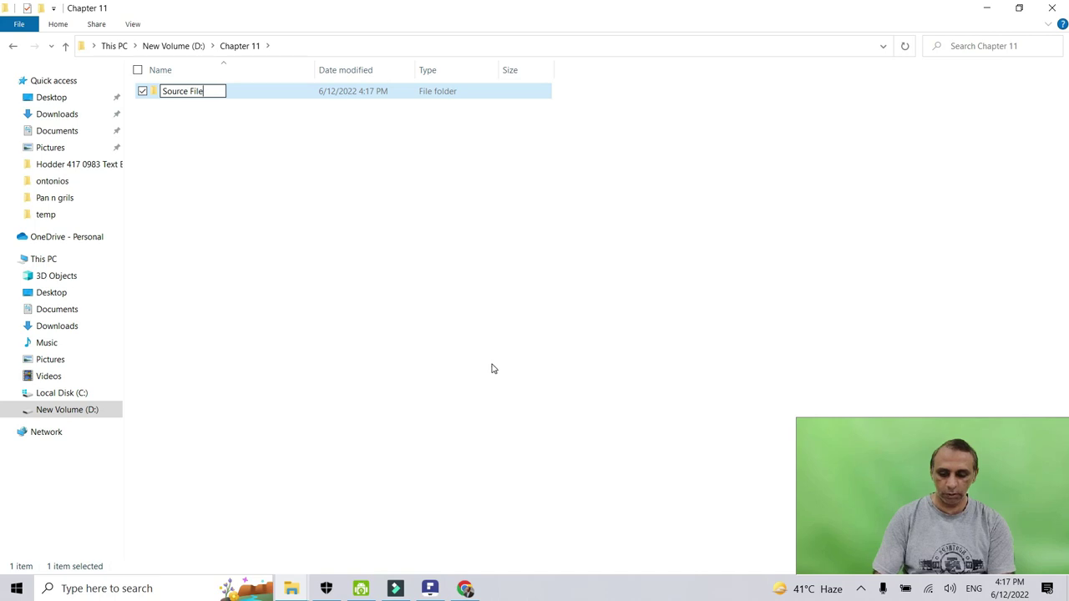
pyautogui.write('s')
pyautogui.press('Return')
pyautogui.press('Return')
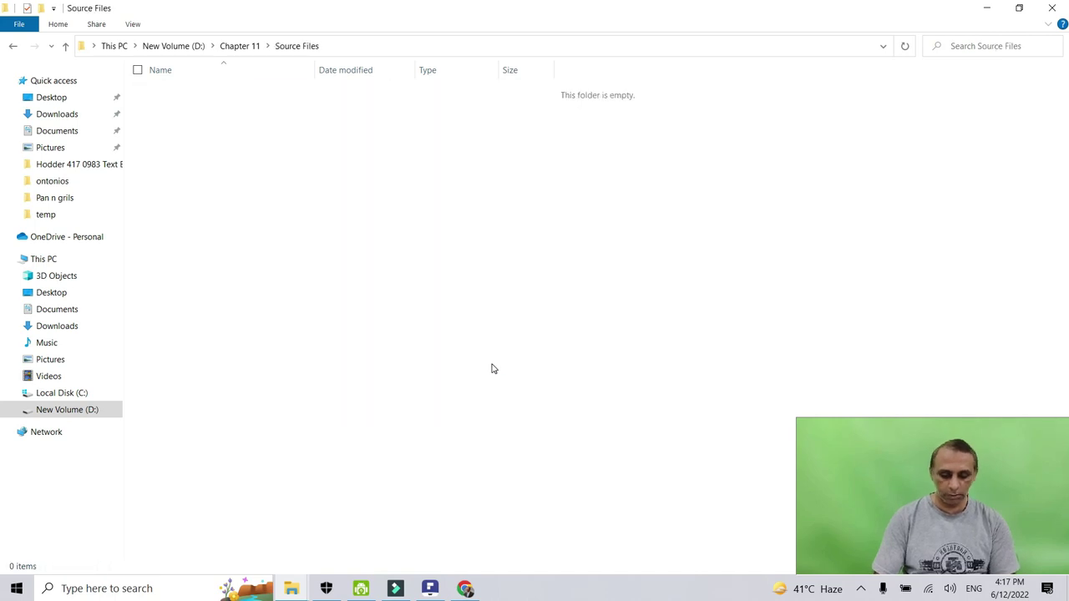
pyautogui.press('BackSpace')
# Create a second sub-folder named Worked inside Chapter 11
pyautogui.rightClick(496, 373)
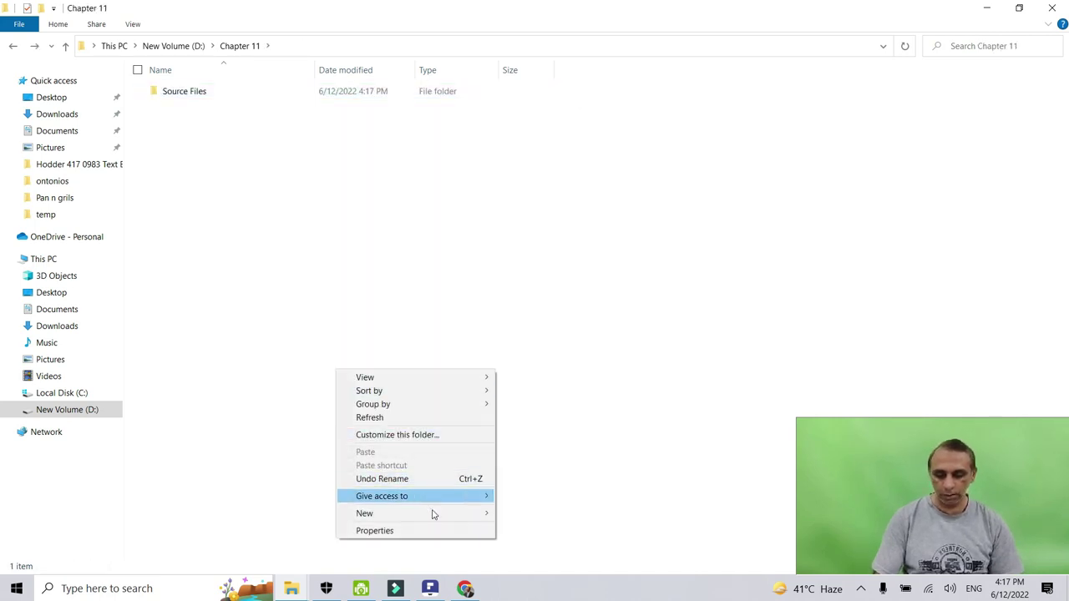
pyautogui.moveTo(433, 514)
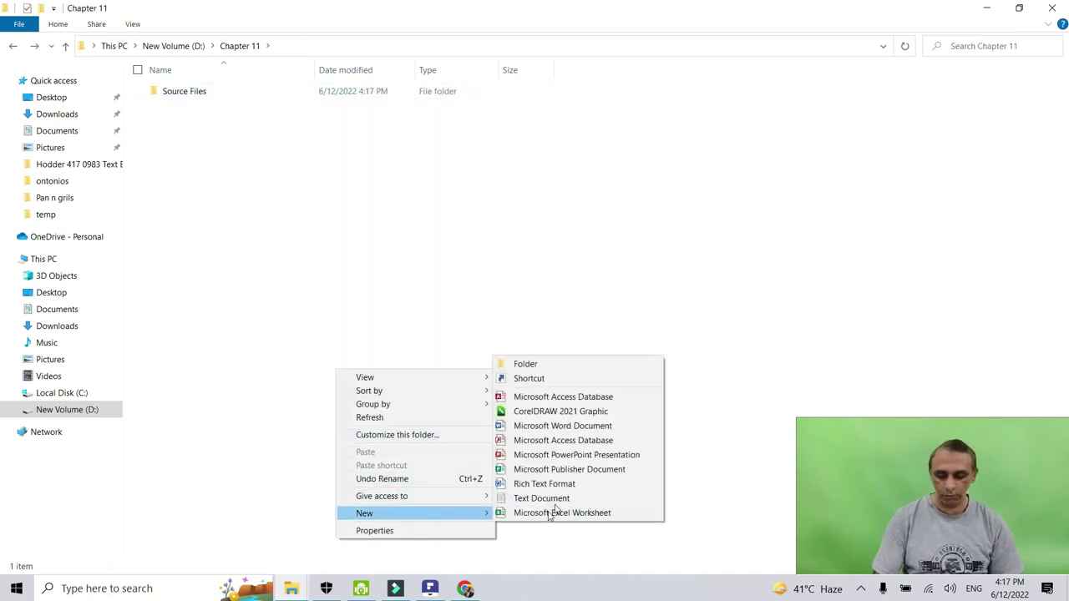
pyautogui.click(589, 363)
pyautogui.write('Wo')
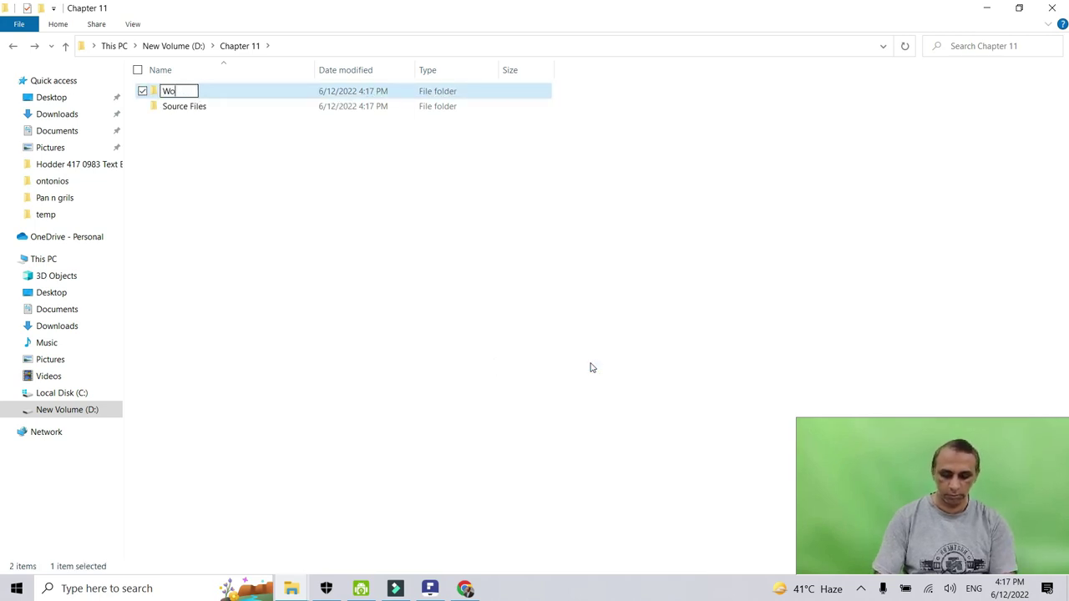
pyautogui.write('rked')
pyautogui.press('Return')
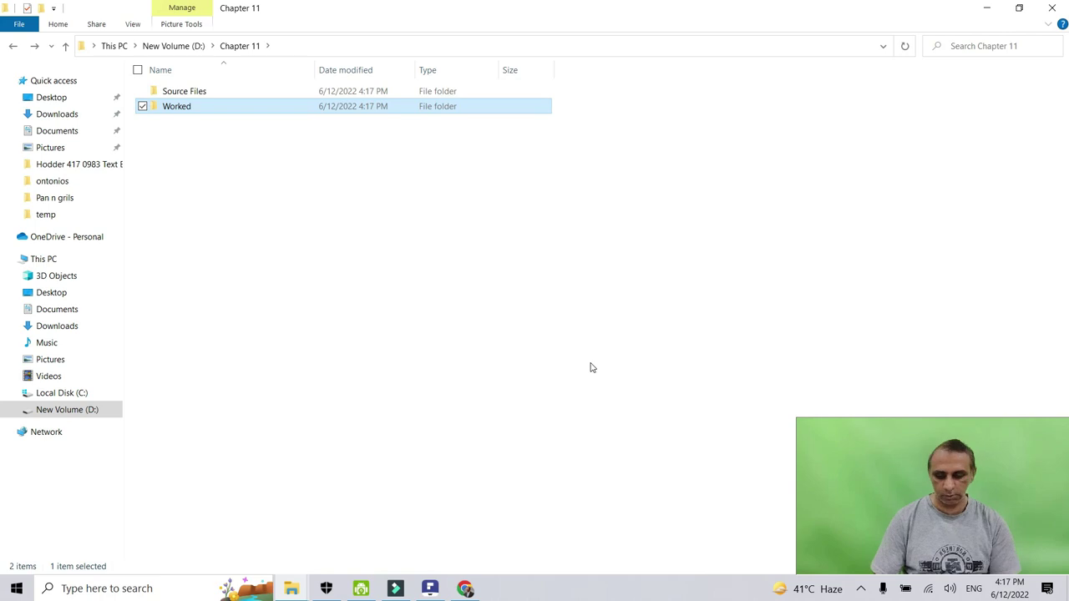
# Switch to PDFelement and review the Task 11a instructions on opening remora.jpg in a graphics package and saving it
pyautogui.click(430, 588)
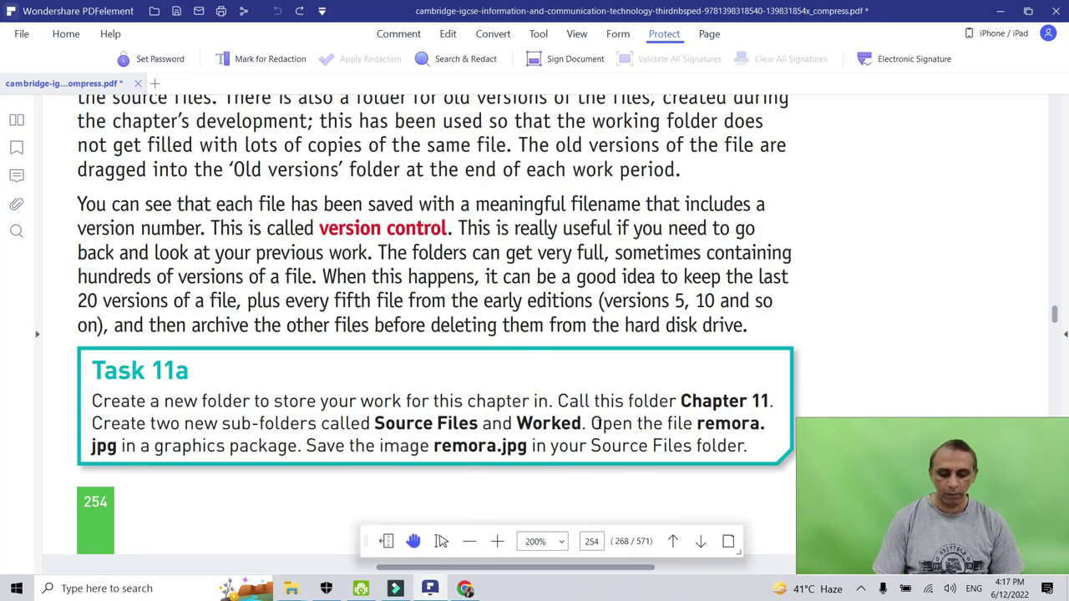
pyautogui.moveTo(596, 424); pyautogui.dragTo(760, 423)
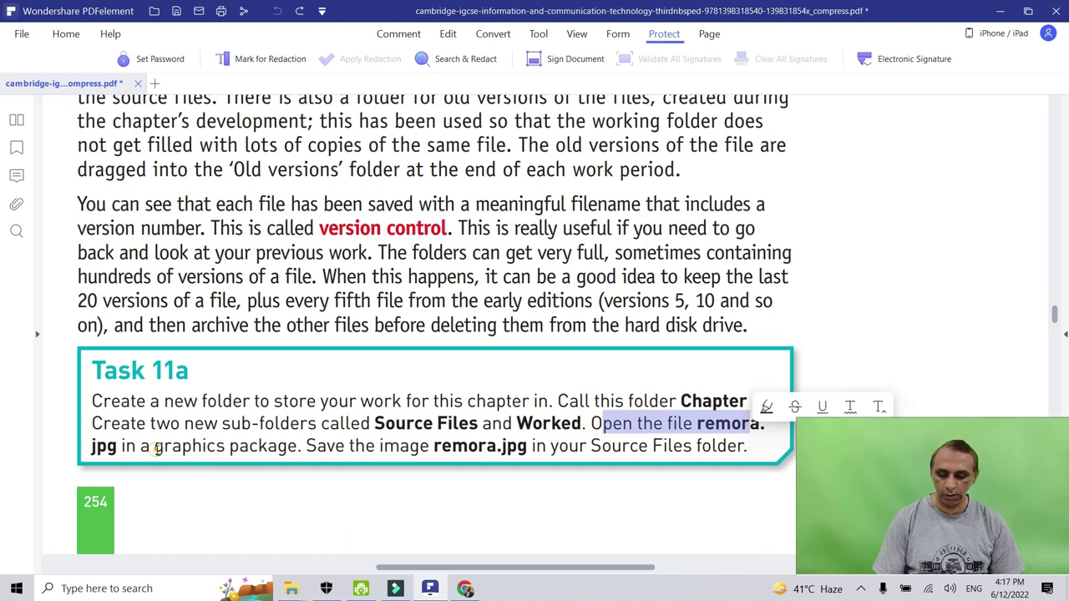
pyautogui.click(156, 448)
pyautogui.moveTo(297, 446); pyautogui.dragTo(157, 442)
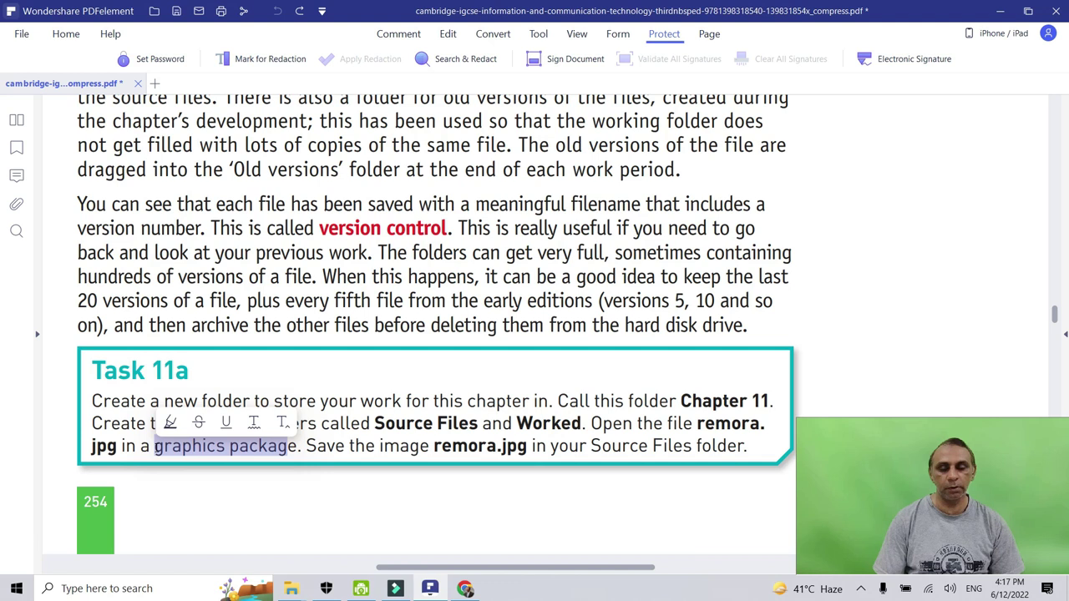
pyautogui.click(182, 449)
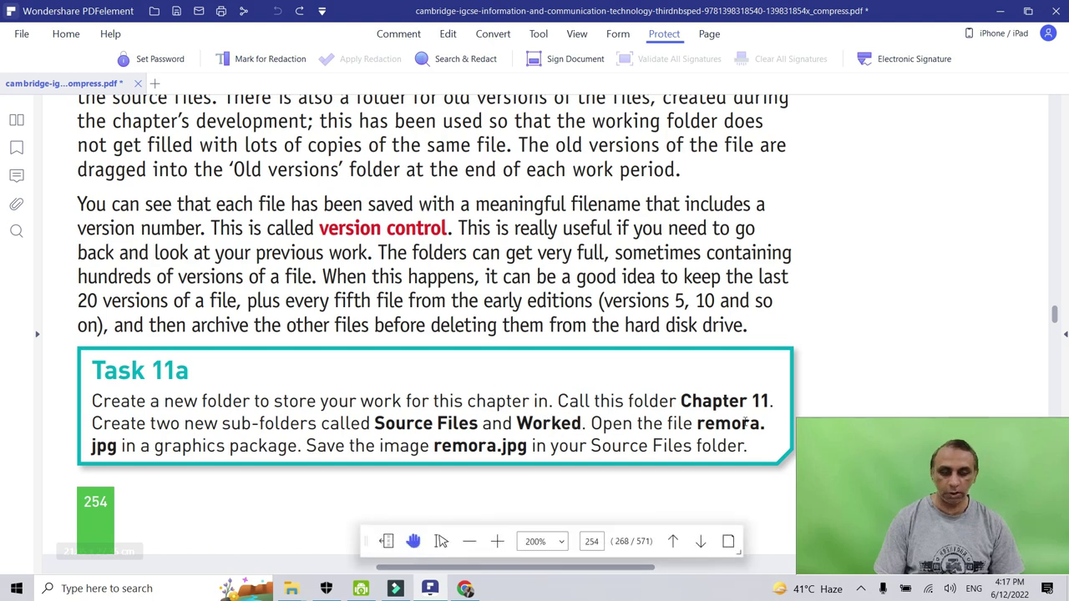
# Switch to File Explorer and copy remora.jpg from the Chapter 11 folder of the Cambridge IGCSE ICT source files
pyautogui.moveTo(292, 589)
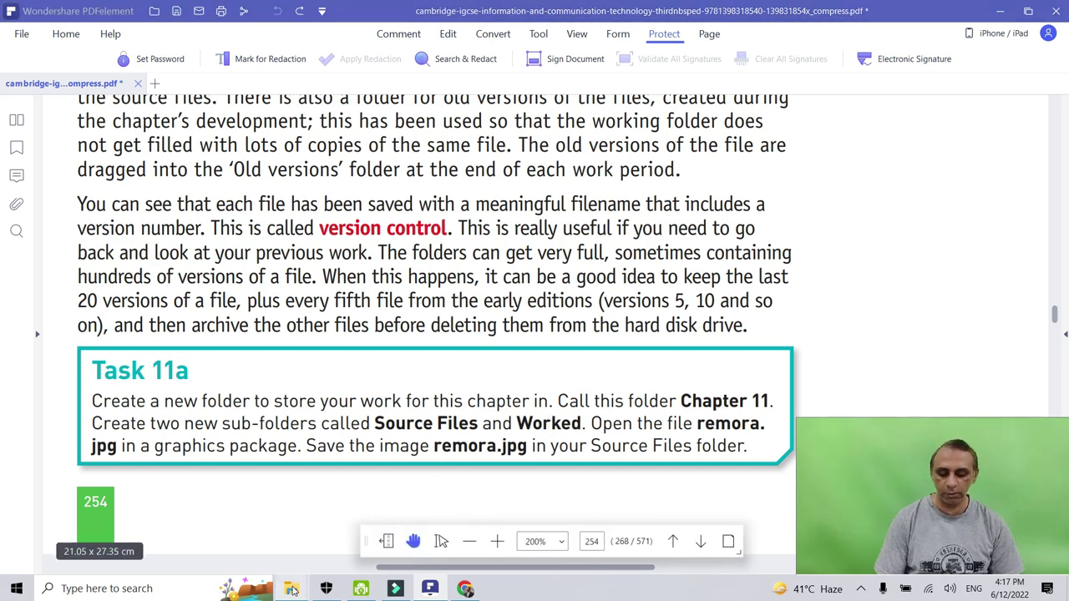
pyautogui.click(334, 534)
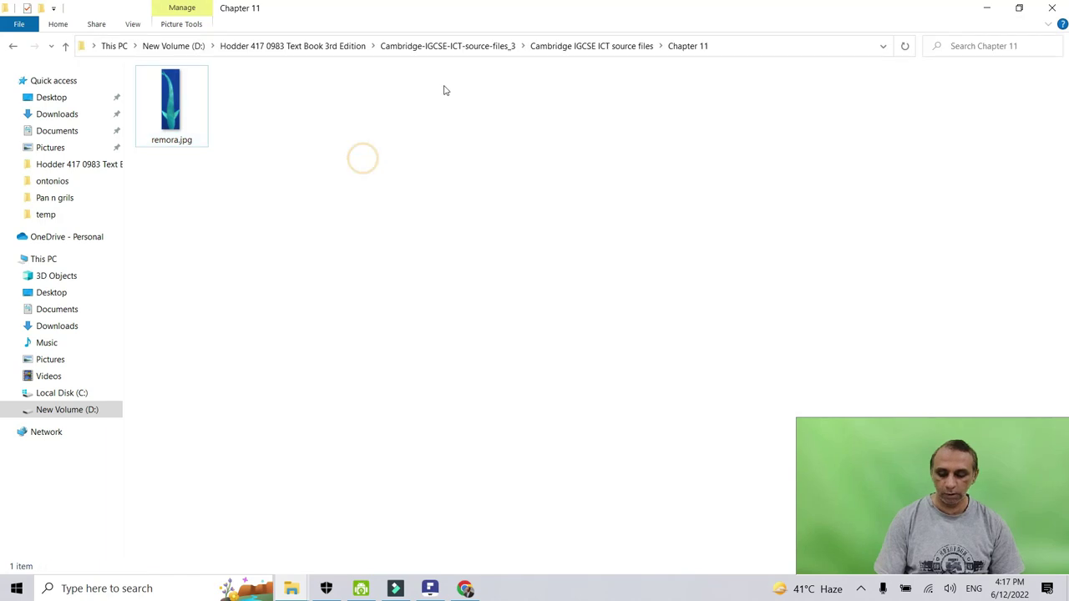
pyautogui.click(615, 48)
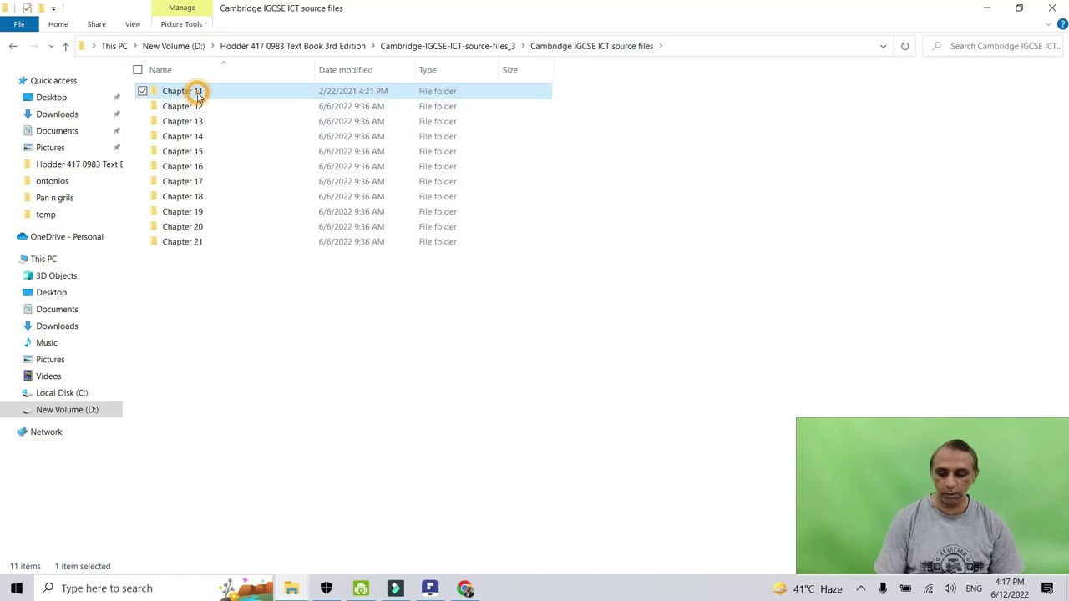
pyautogui.doubleClick(201, 90)
pyautogui.click(185, 109)
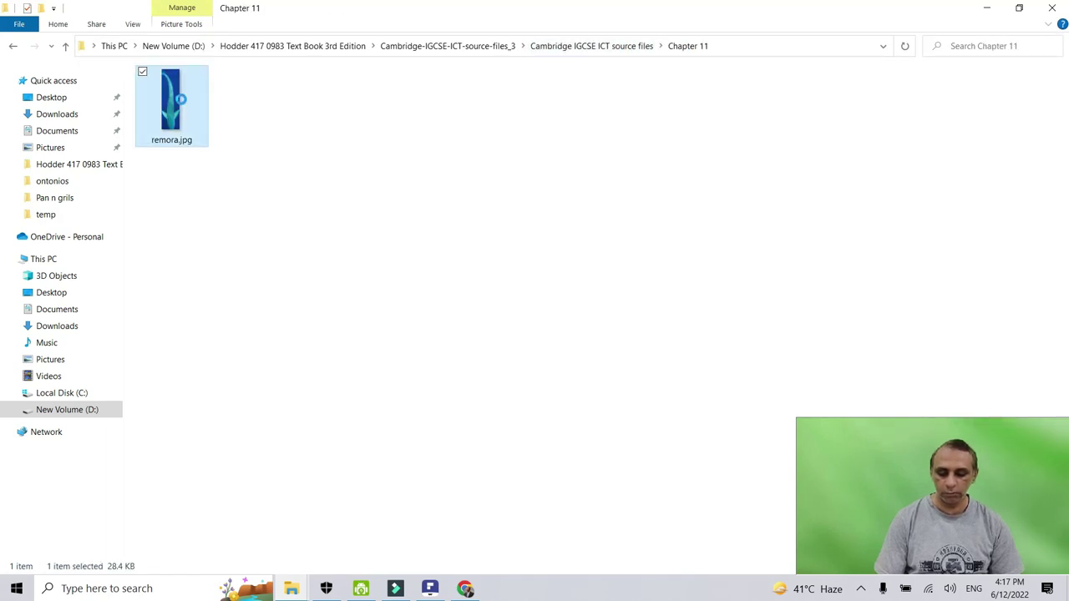
pyautogui.rightClick(182, 105)
pyautogui.click(74, 381)
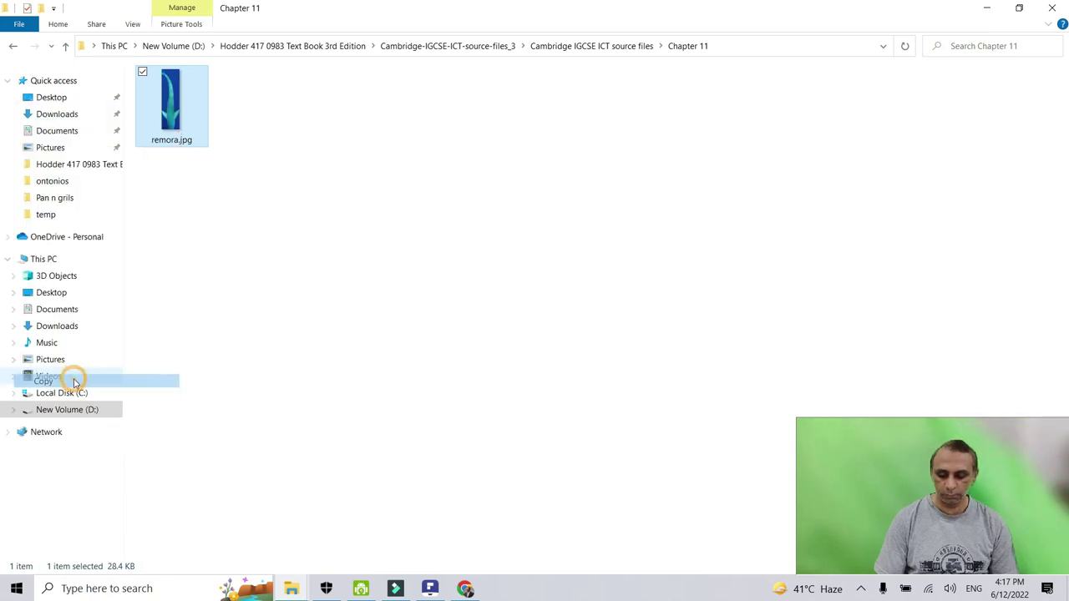
pyautogui.click(986, 7)
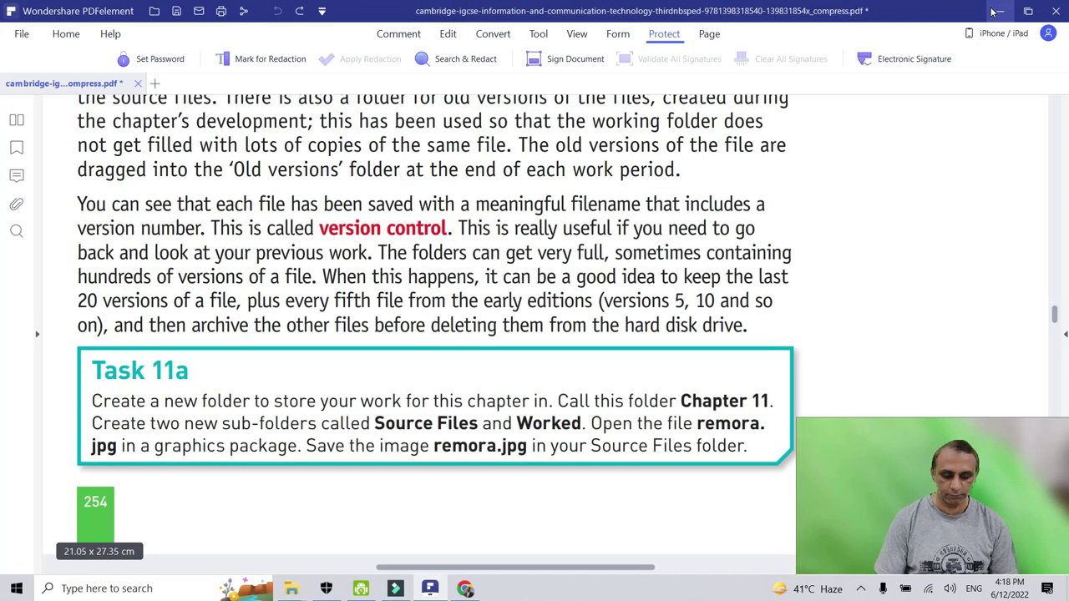
# Paste remora.jpg into the Source Files folder inside Chapter 11 on New Volume (D:)
pyautogui.moveTo(302, 590)
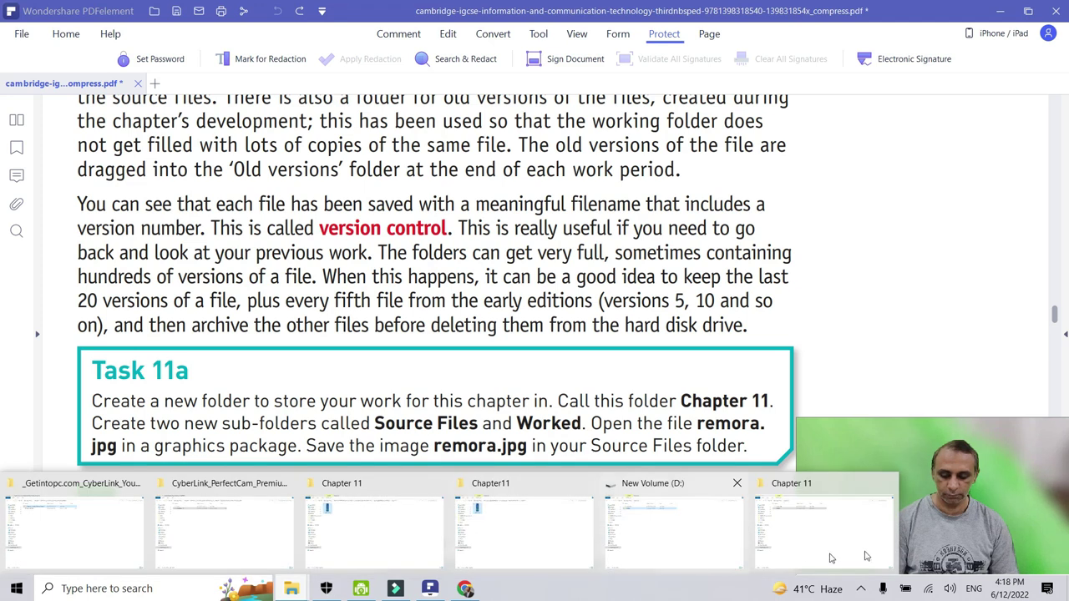
pyautogui.click(868, 544)
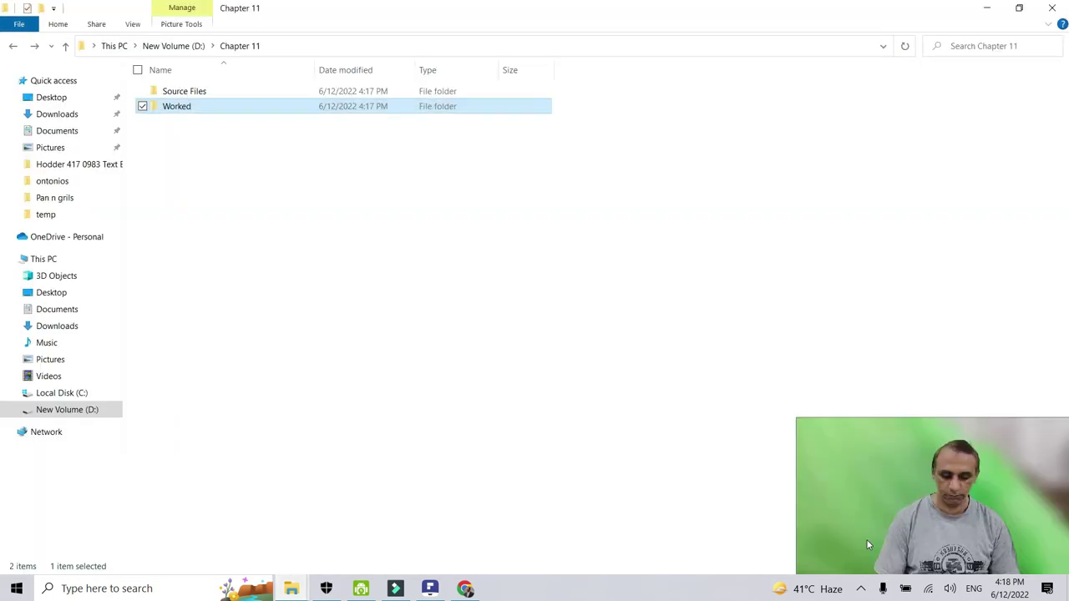
pyautogui.click(186, 111)
pyautogui.doubleClick(185, 111)
pyautogui.click(239, 48)
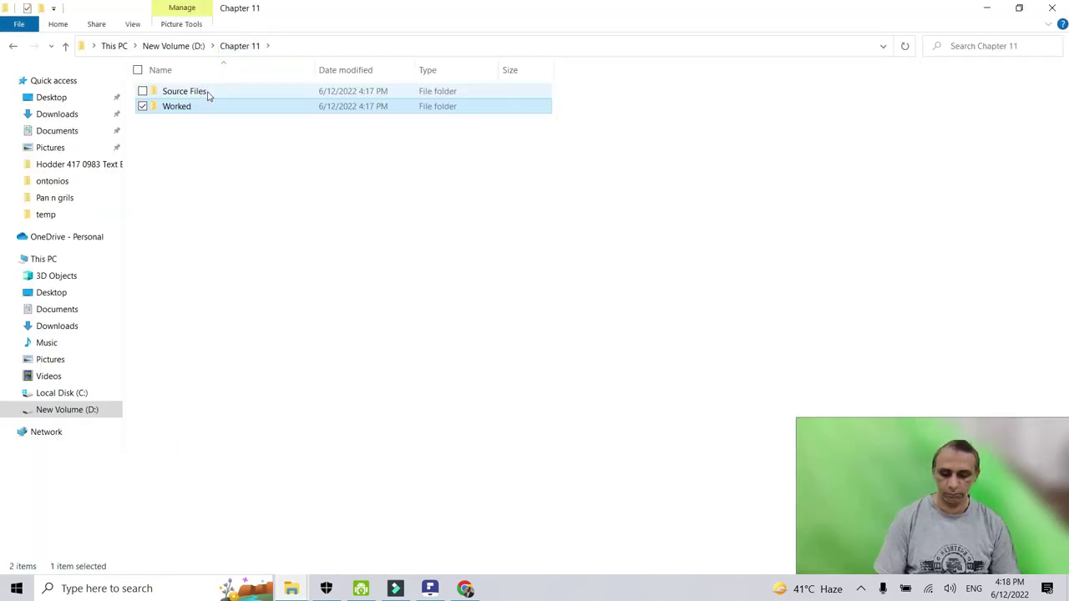
pyautogui.doubleClick(209, 93)
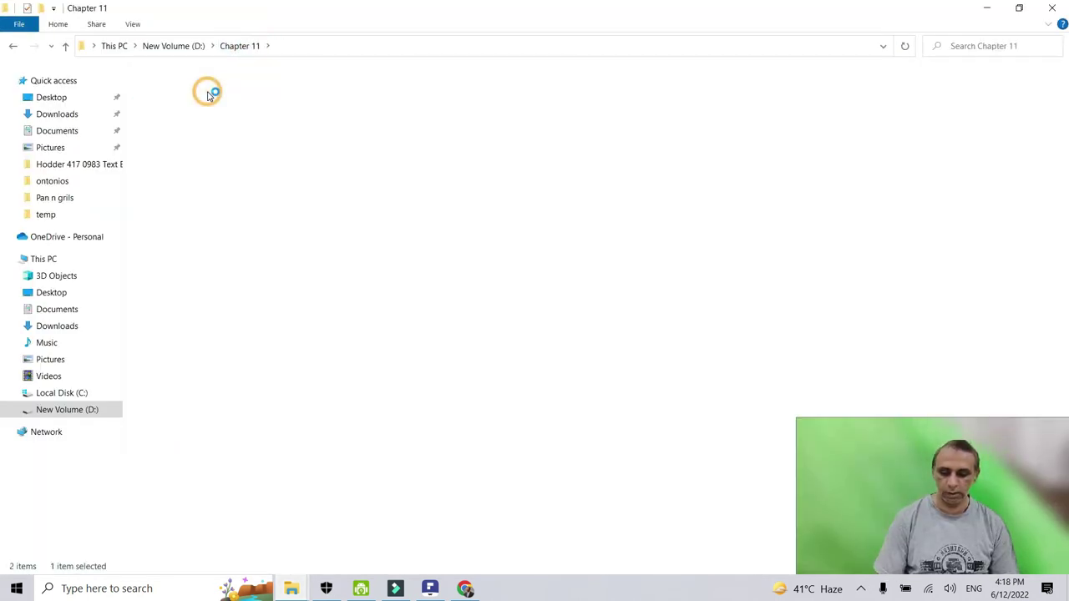
pyautogui.hotkey('ctrl', 'v')
pyautogui.click(425, 236)
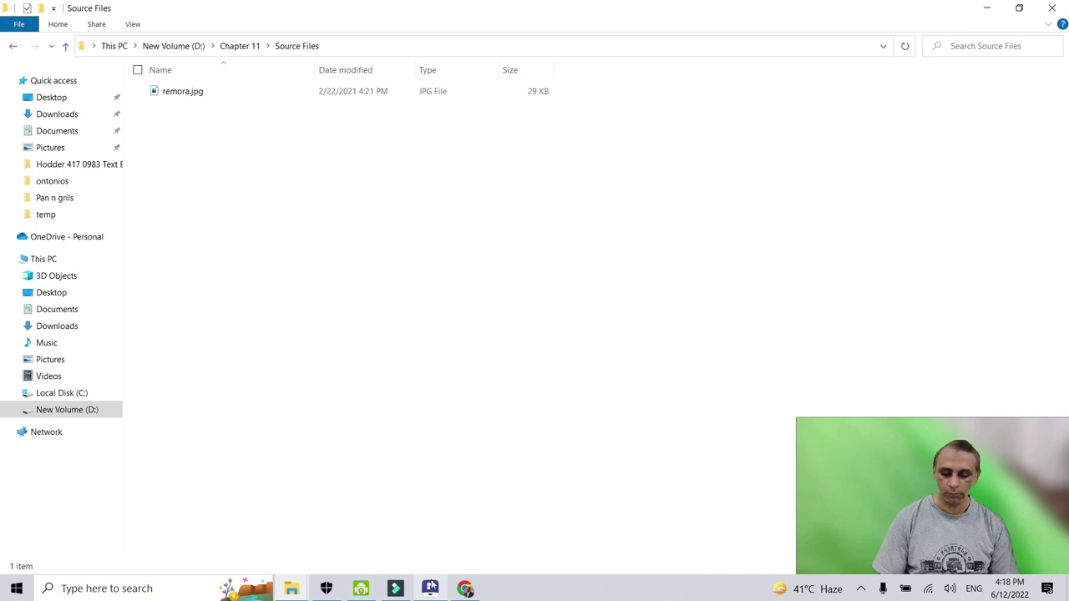
# Return to the textbook in PDFelement and read Task 11b, noting the file details to display and the screenshot to save
pyautogui.click(430, 588)
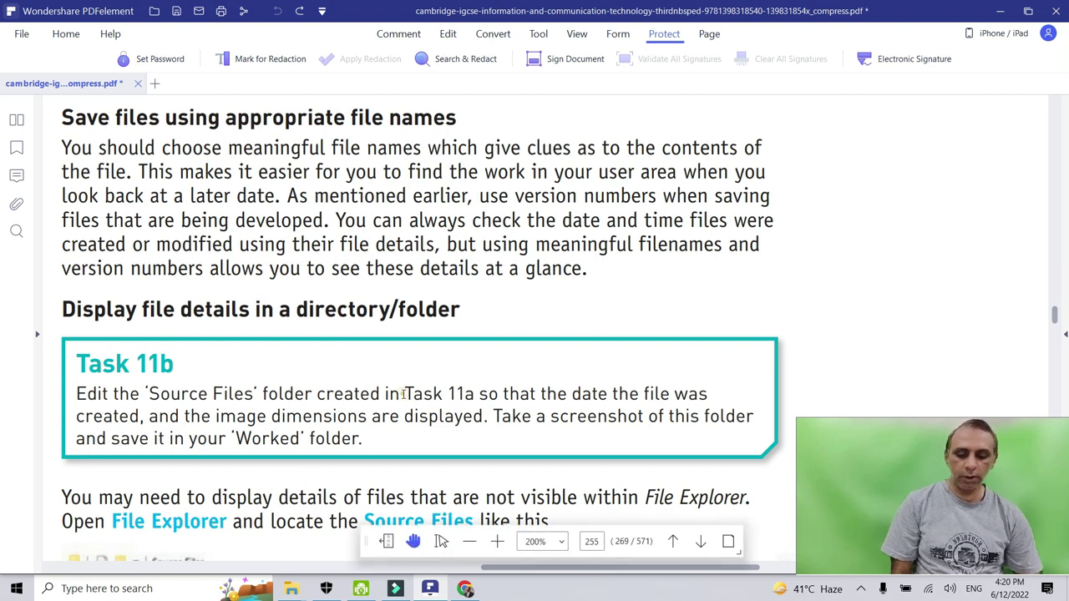
pyautogui.moveTo(403, 394); pyautogui.dragTo(475, 398)
pyautogui.click(568, 414)
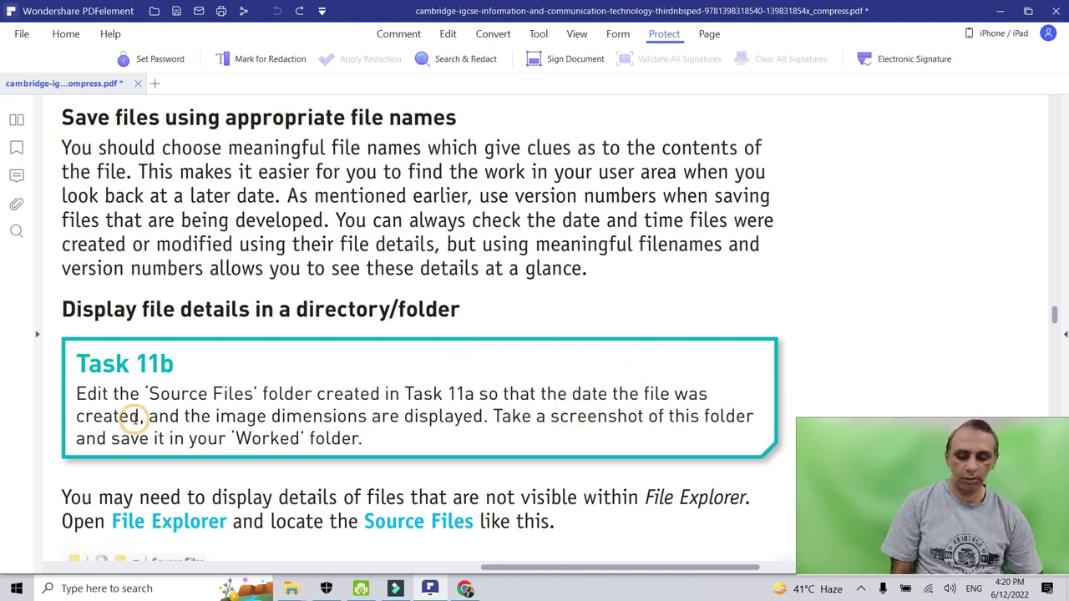
pyautogui.moveTo(576, 395); pyautogui.dragTo(667, 395)
pyautogui.click(285, 409)
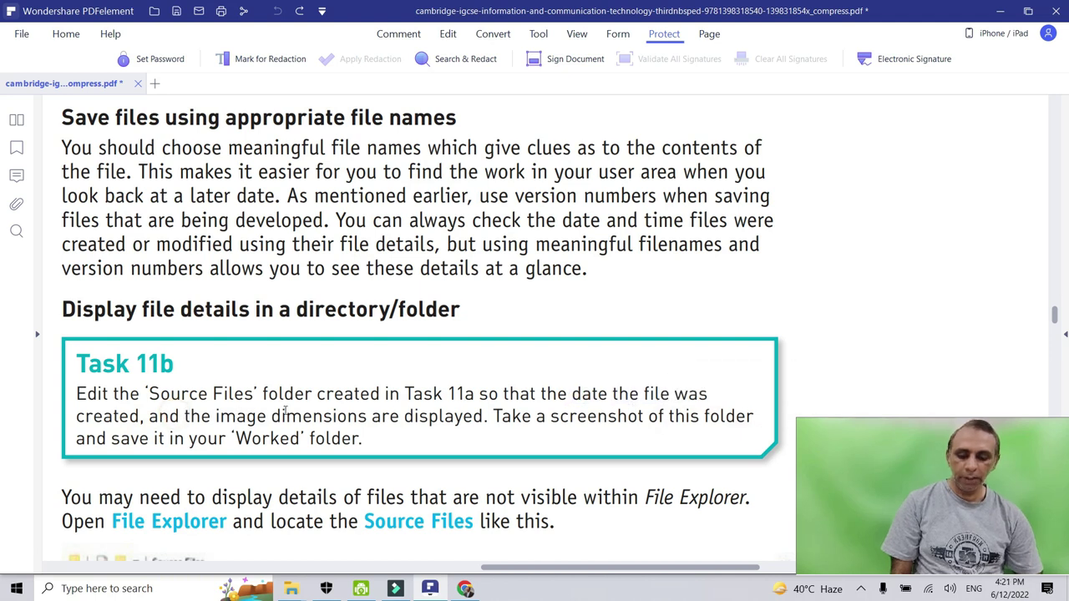
pyautogui.click(484, 419)
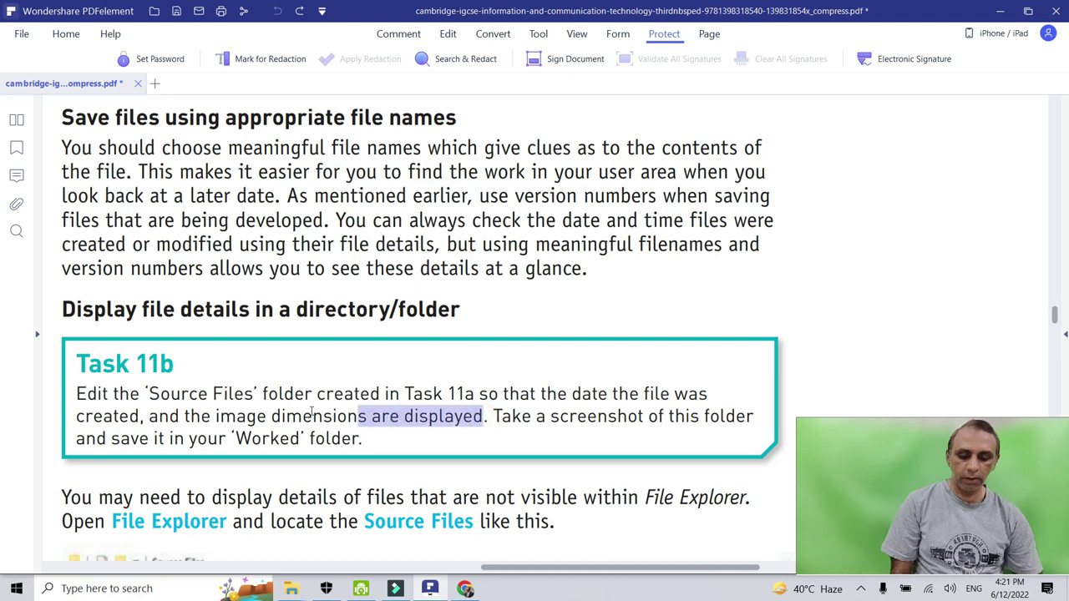
pyautogui.moveTo(298, 409); pyautogui.dragTo(218, 416)
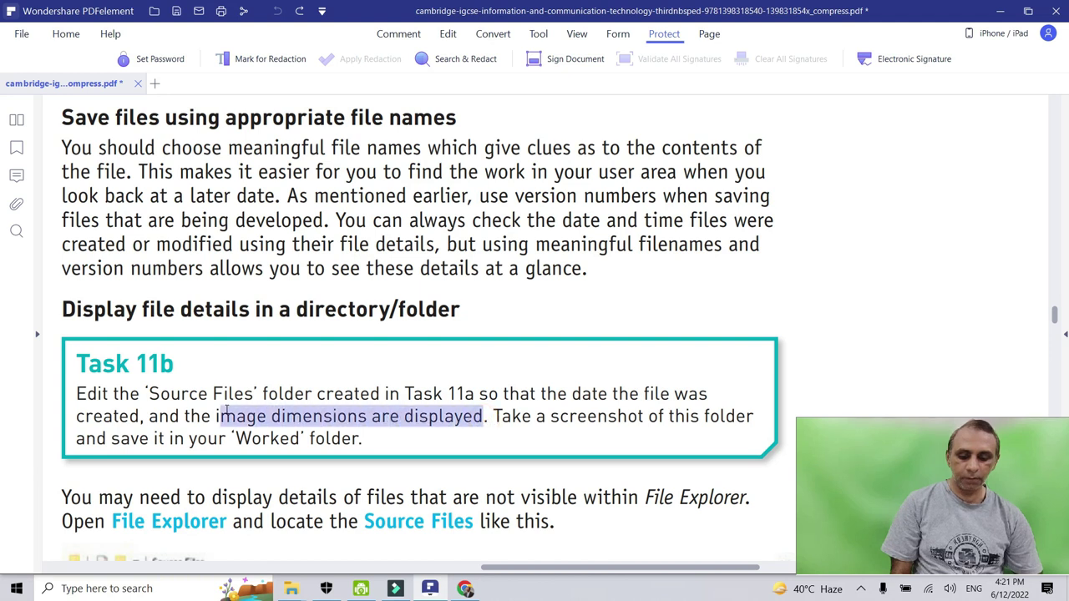
pyautogui.click(555, 424)
pyautogui.moveTo(493, 415); pyautogui.dragTo(691, 424)
pyautogui.click(198, 445)
pyautogui.moveTo(364, 439); pyautogui.dragTo(236, 397)
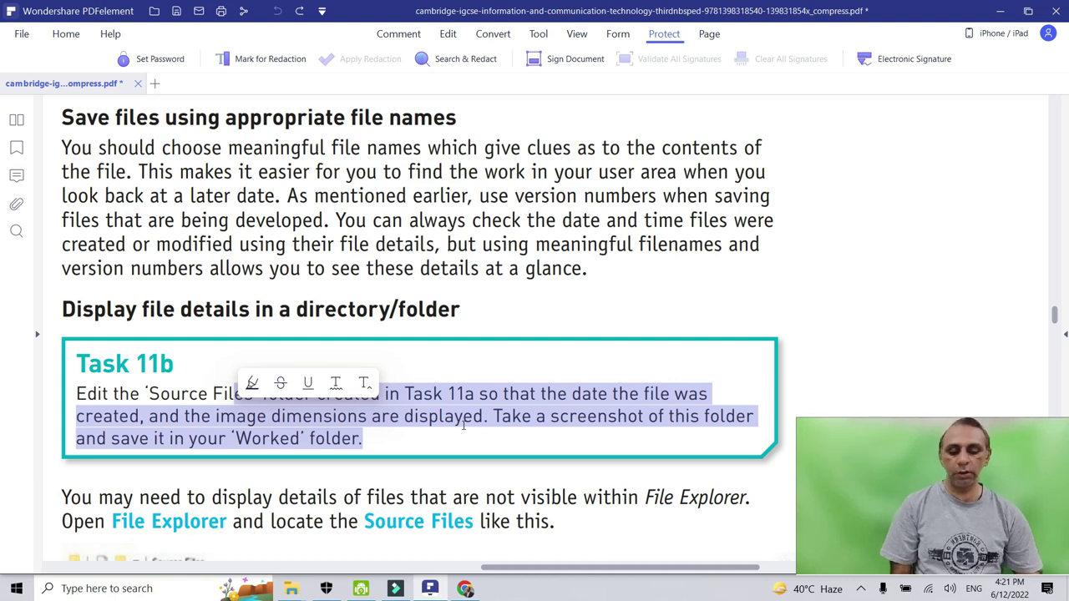
pyautogui.click(577, 417)
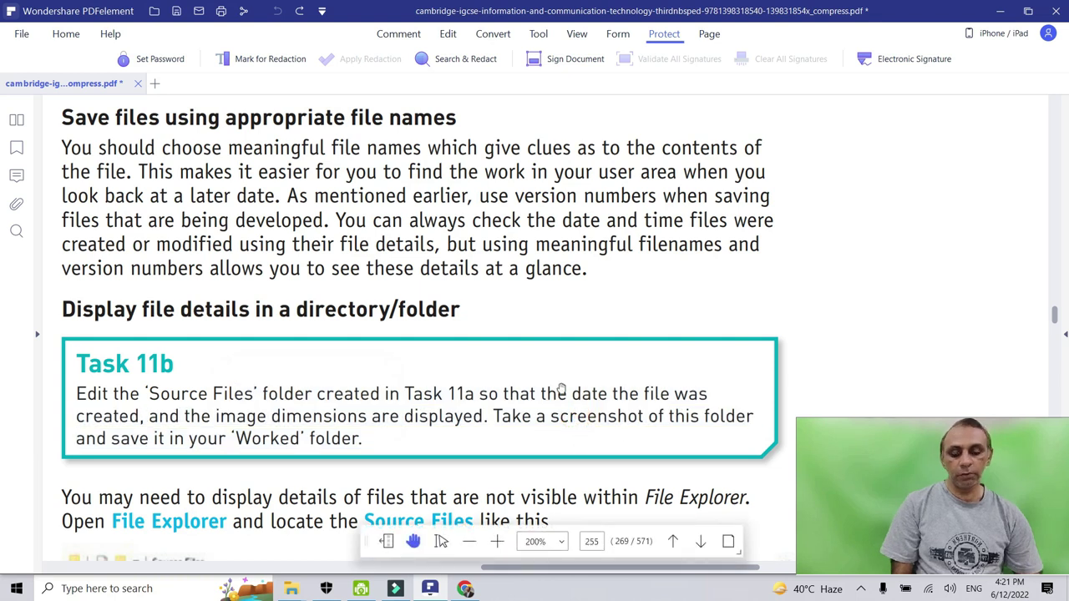
pyautogui.moveTo(568, 397); pyautogui.dragTo(670, 395)
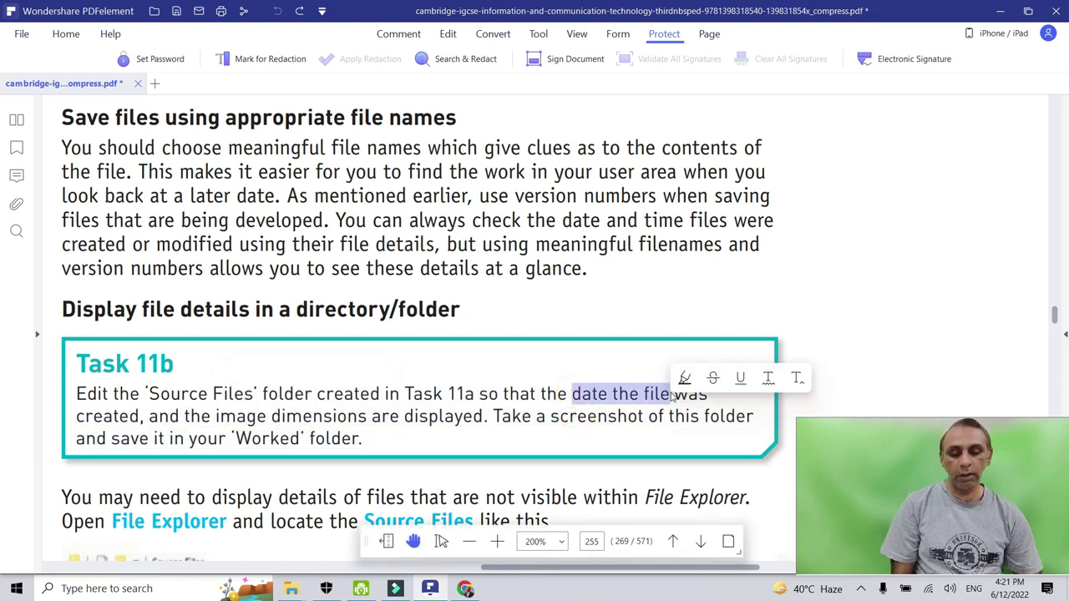
pyautogui.click(214, 409)
pyautogui.moveTo(268, 414); pyautogui.dragTo(401, 413)
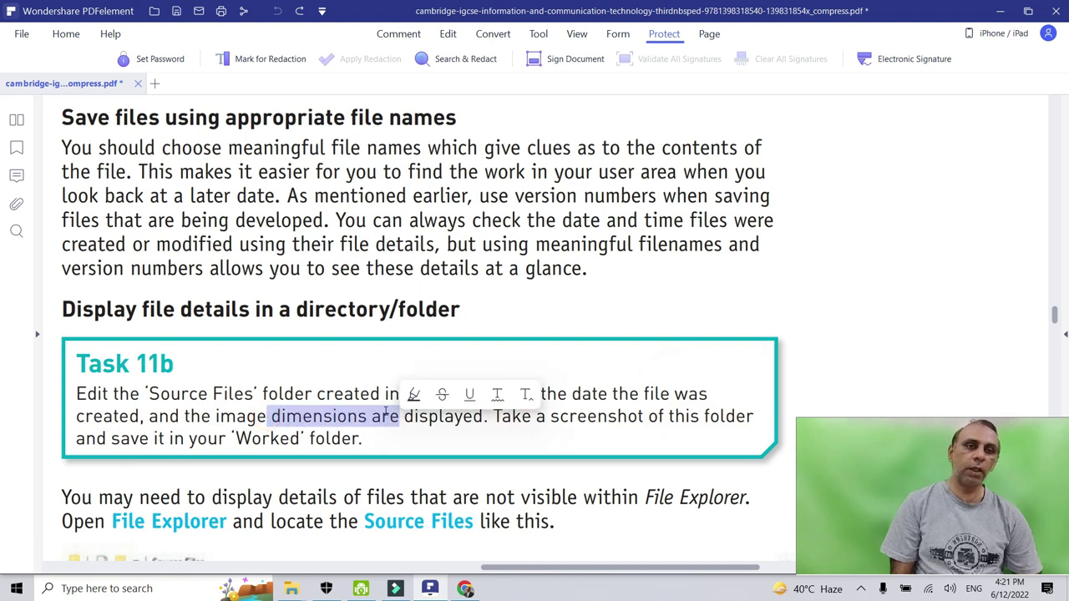
# Switch to File Explorer and bring up the Source Files folder inside Chapter 11 on New Volume (D:)
pyautogui.click(354, 440)
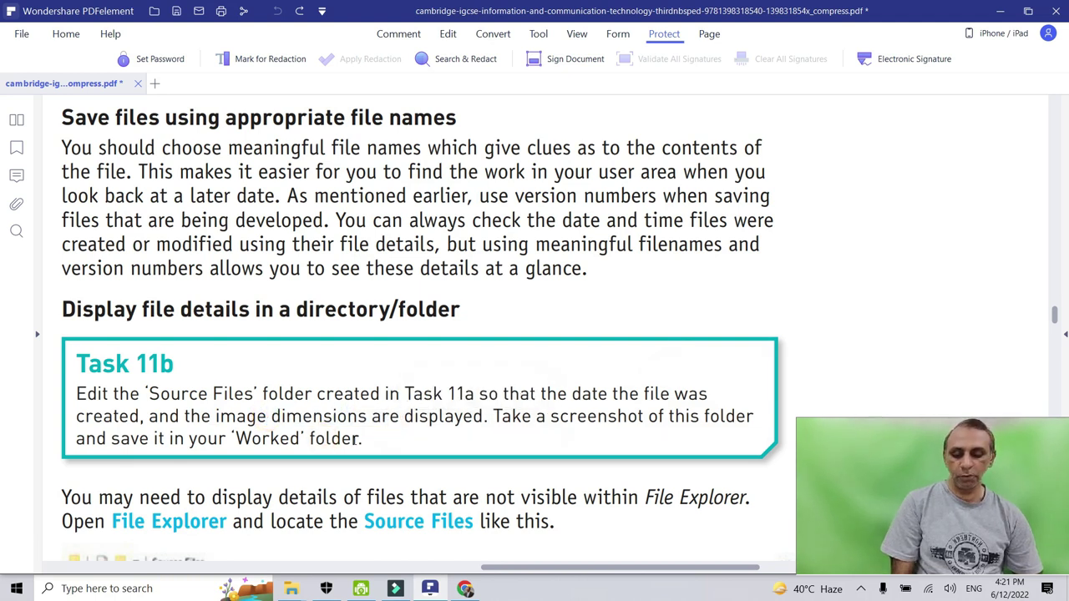
pyautogui.click(291, 589)
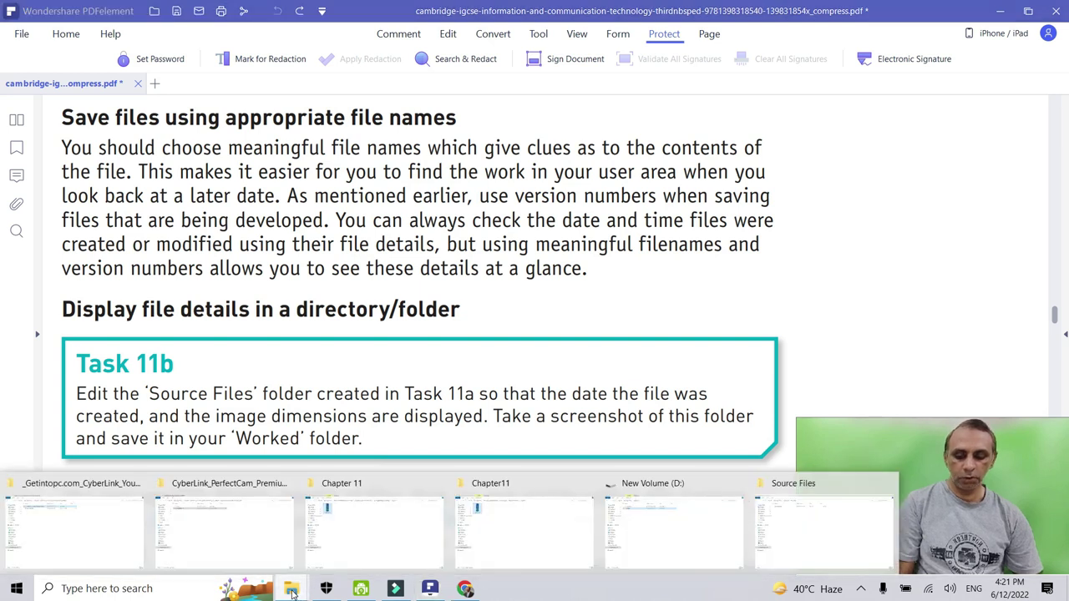
pyautogui.click(481, 547)
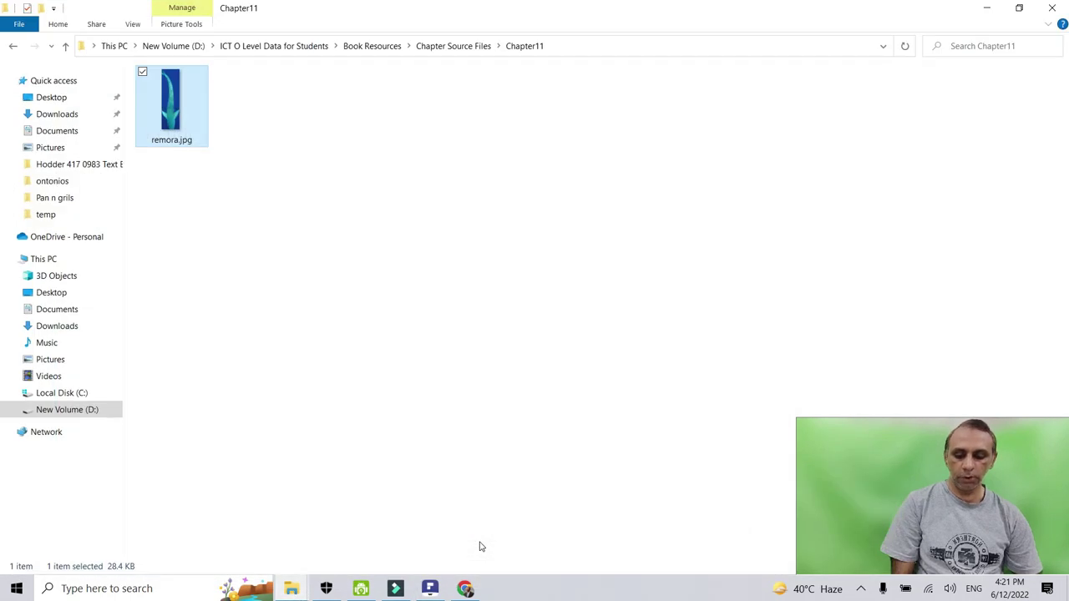
pyautogui.click(294, 591)
pyautogui.click(816, 539)
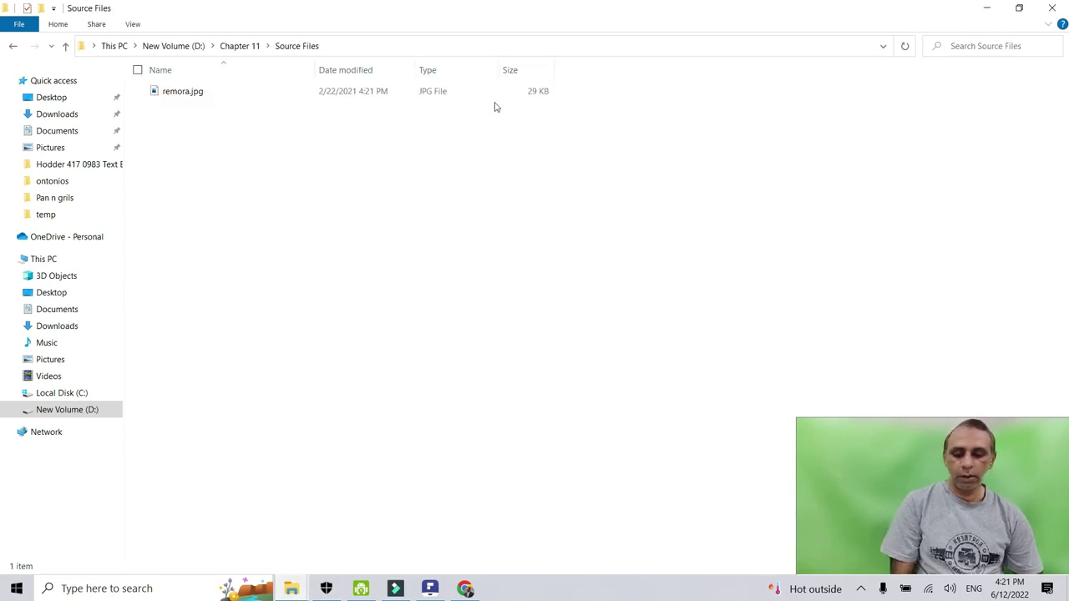
# Widen the Size column and examine which details are listed for remora.jpg, along with the Source Files folder path
pyautogui.moveTo(555, 69); pyautogui.dragTo(618, 69)
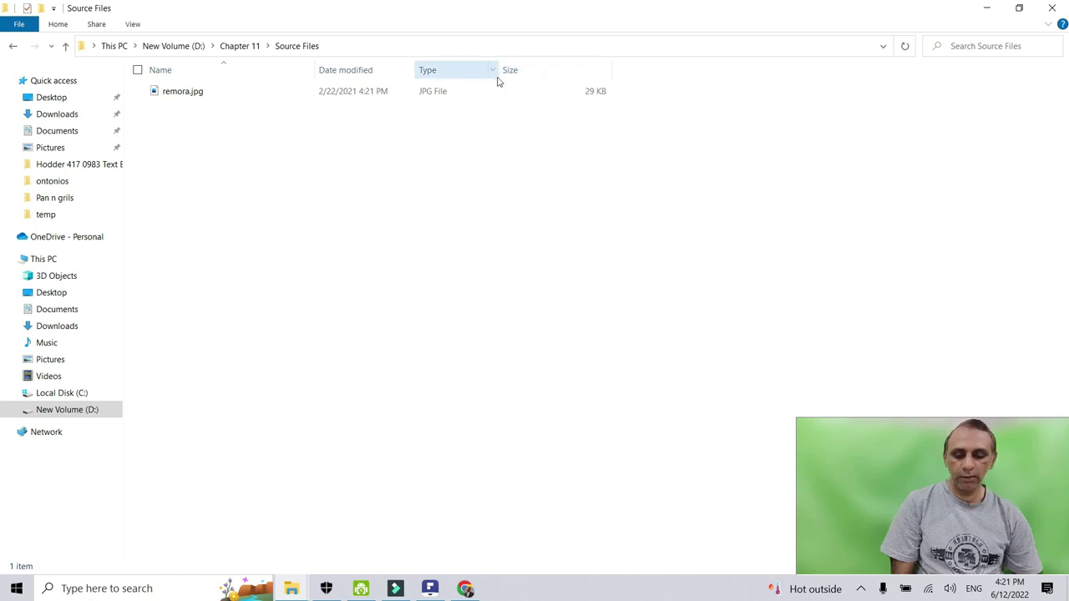
pyautogui.click(342, 90)
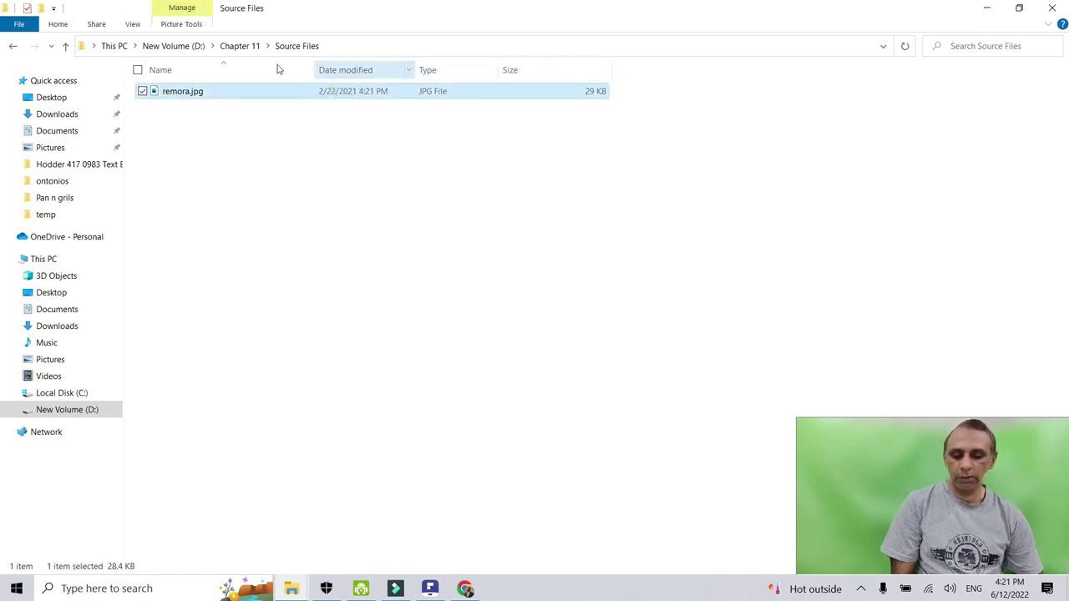
pyautogui.click(180, 135)
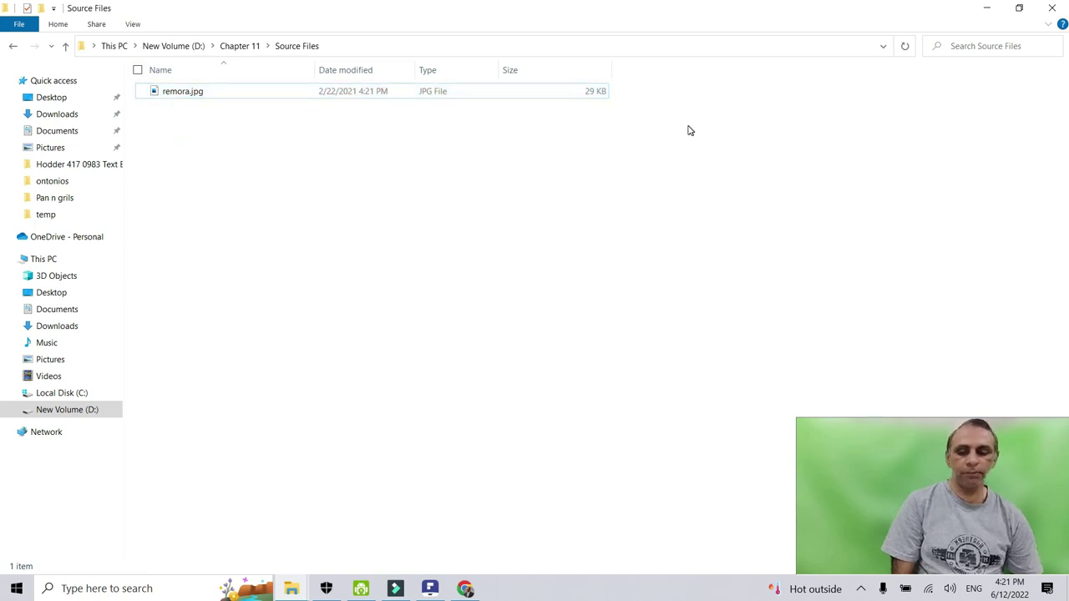
pyautogui.click(408, 47)
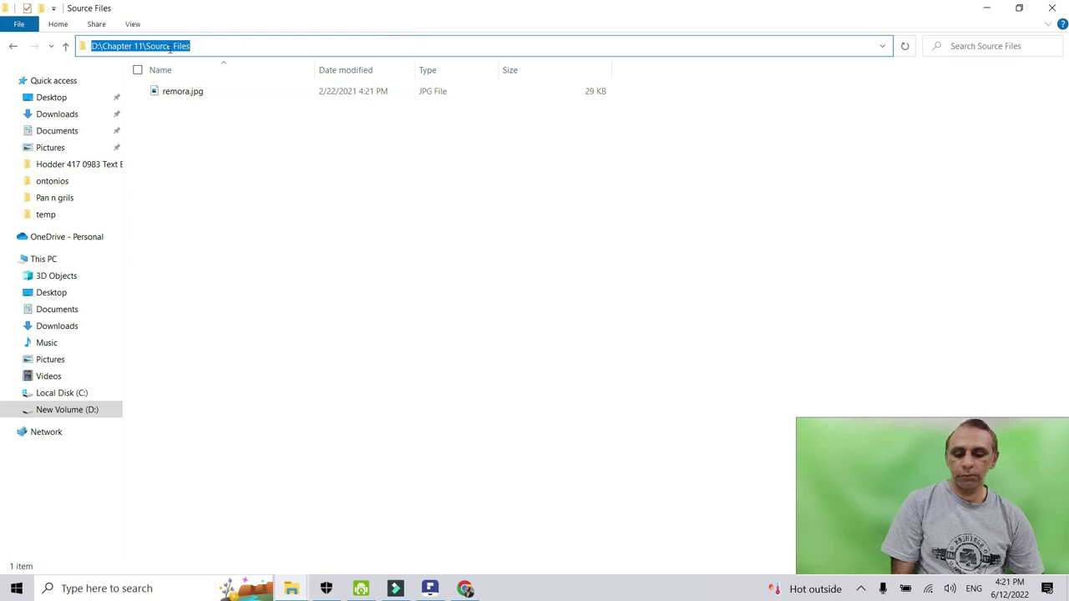
pyautogui.click(380, 234)
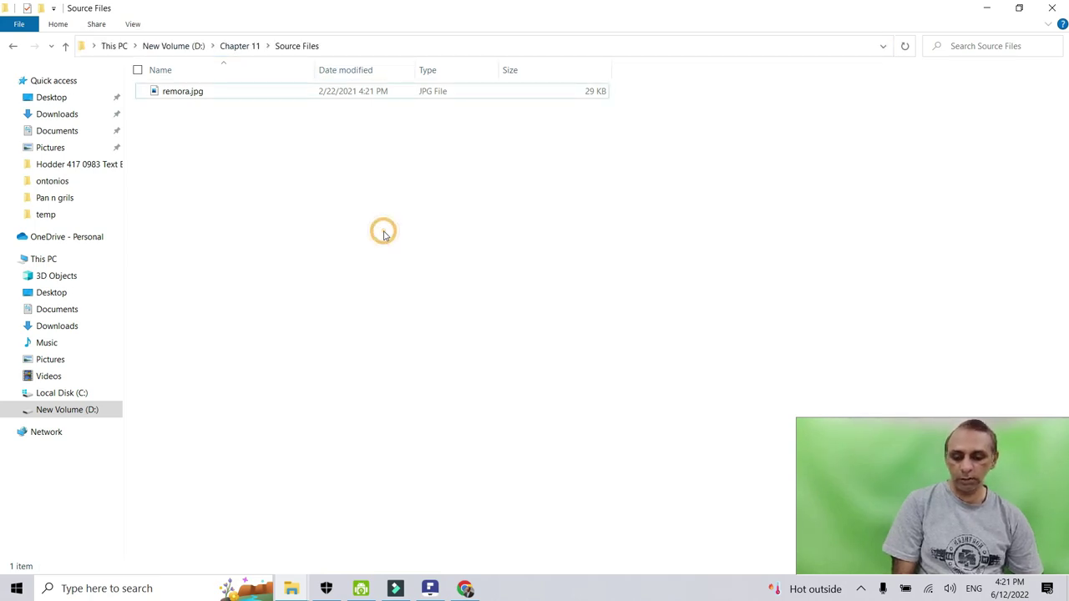
pyautogui.click(396, 50)
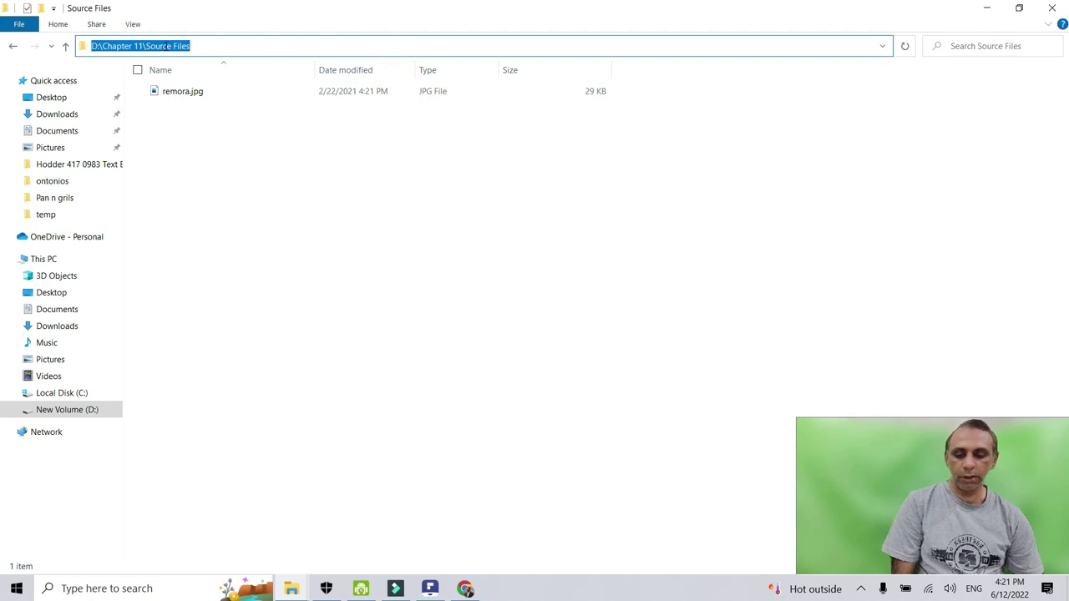
pyautogui.click(210, 97)
pyautogui.click(506, 182)
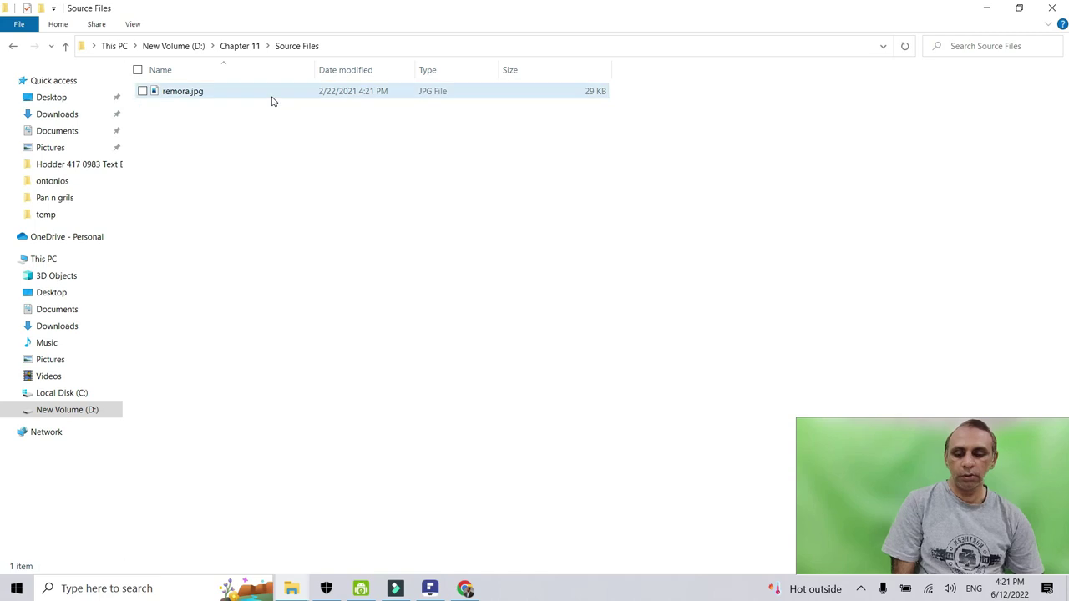
# Change the Source Files folder to the Content layout to display remora.jpg's date and image dimensions, and check the folder path
pyautogui.click(125, 26)
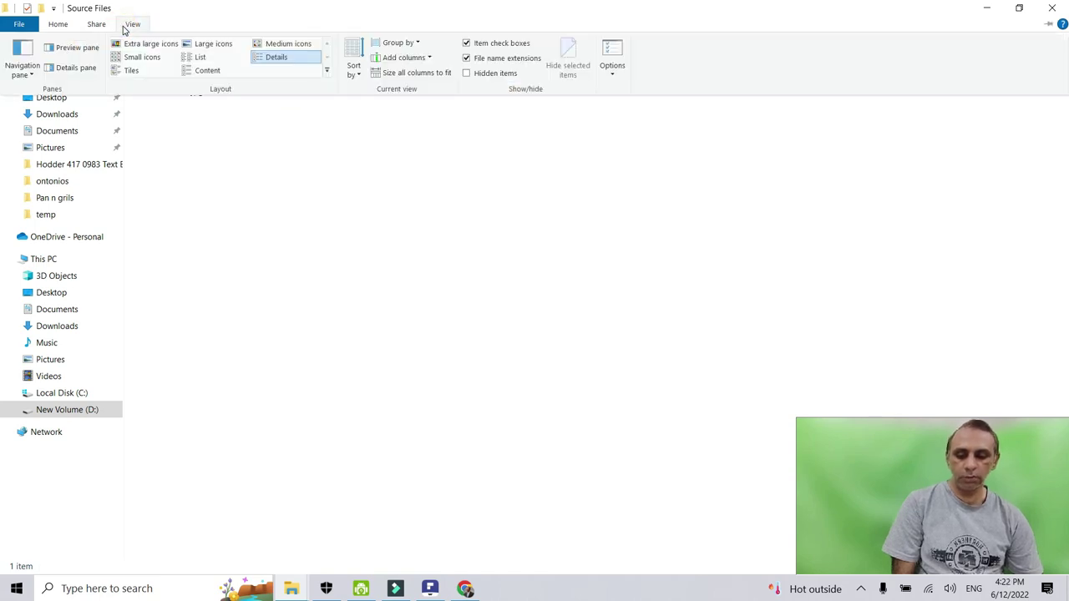
pyautogui.click(190, 70)
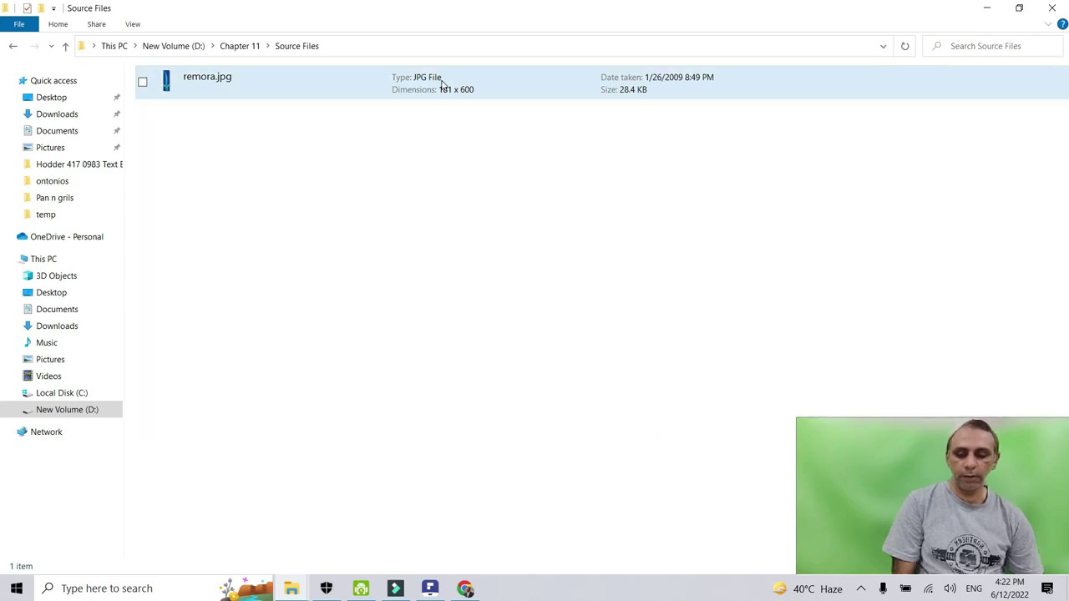
pyautogui.click(336, 46)
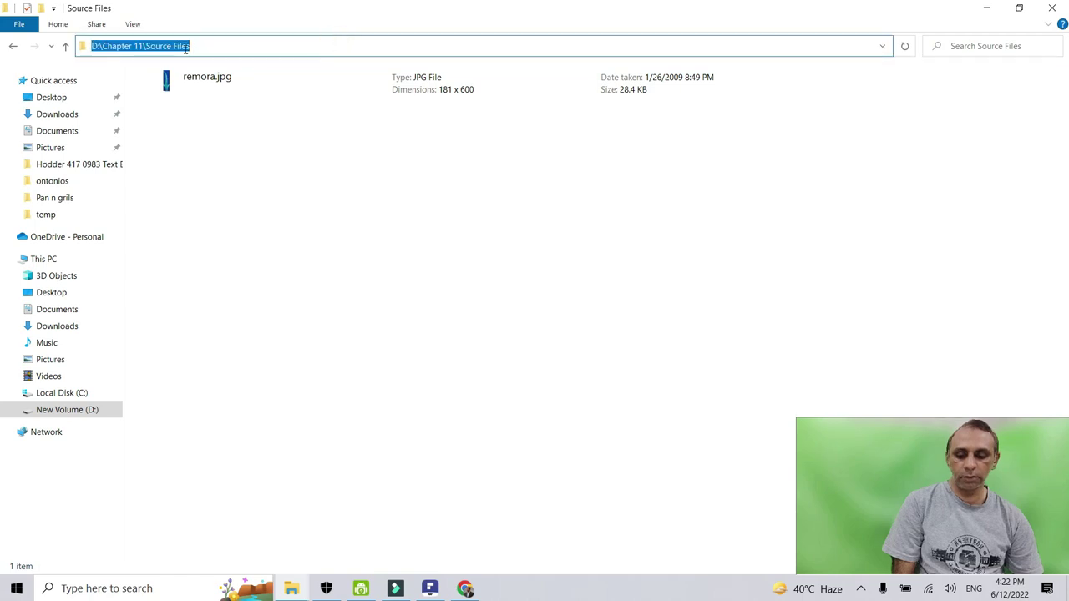
pyautogui.click(377, 158)
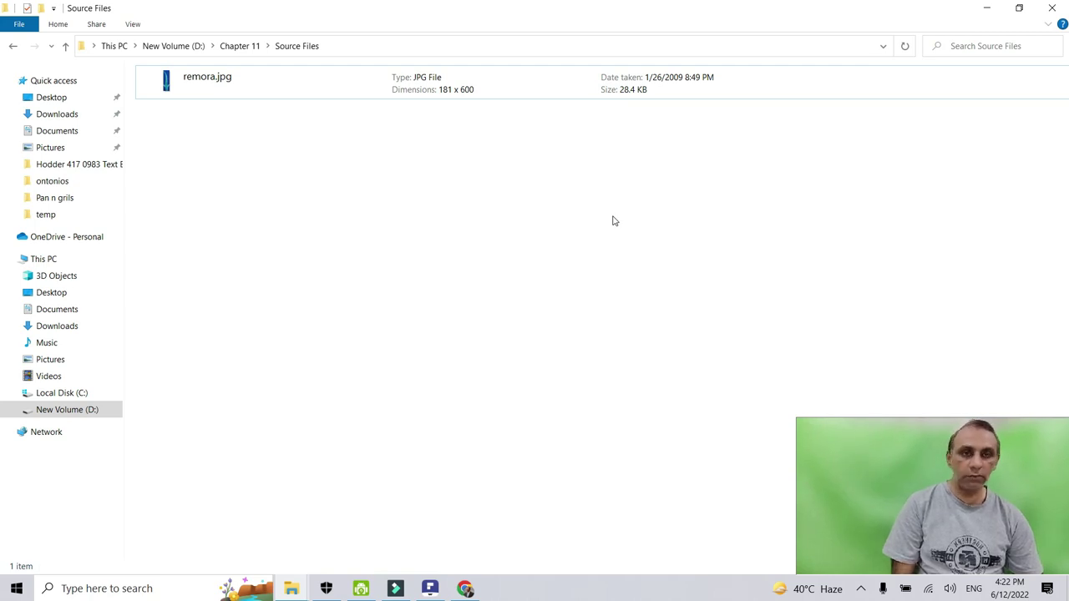
# Launch Snipping Tool and capture the area covering the Source Files folder path and remora.jpg's details
pyautogui.click(16, 588)
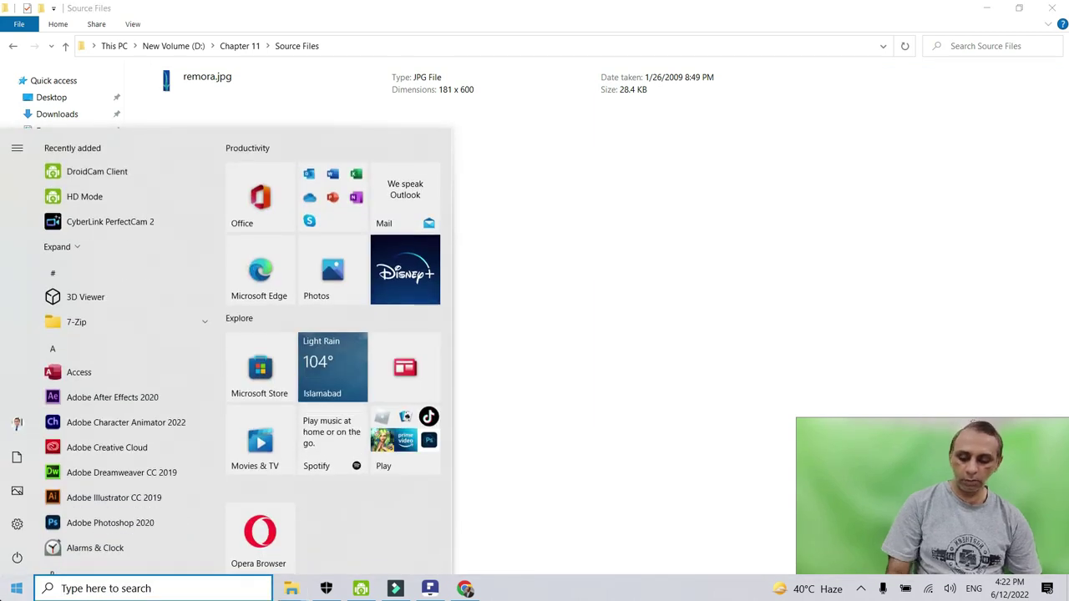
pyautogui.write('sn')
pyautogui.click(139, 228)
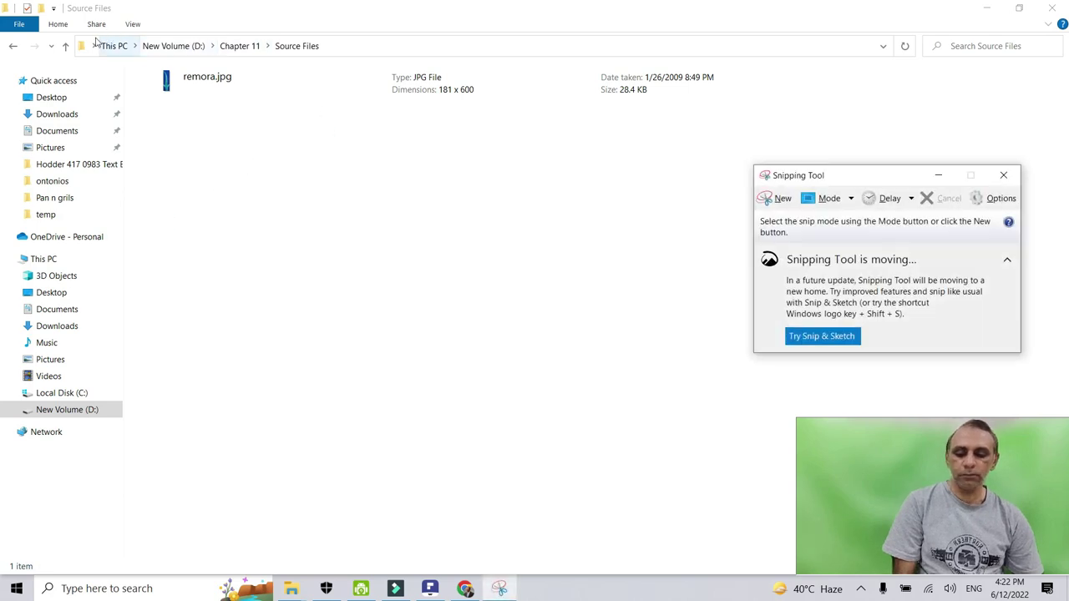
pyautogui.click(777, 198)
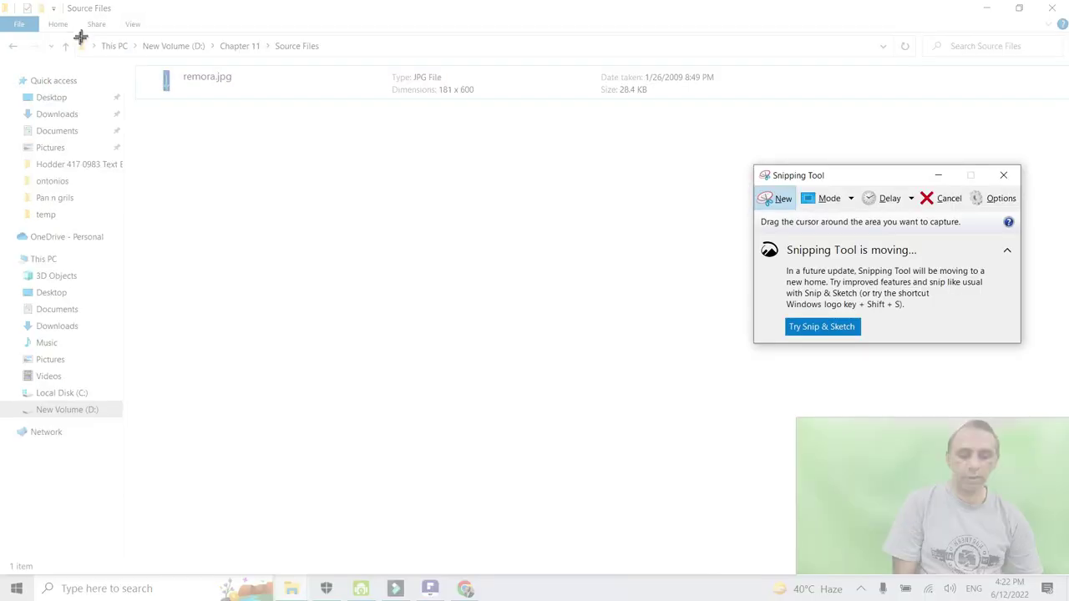
pyautogui.moveTo(88, 36); pyautogui.dragTo(778, 121)
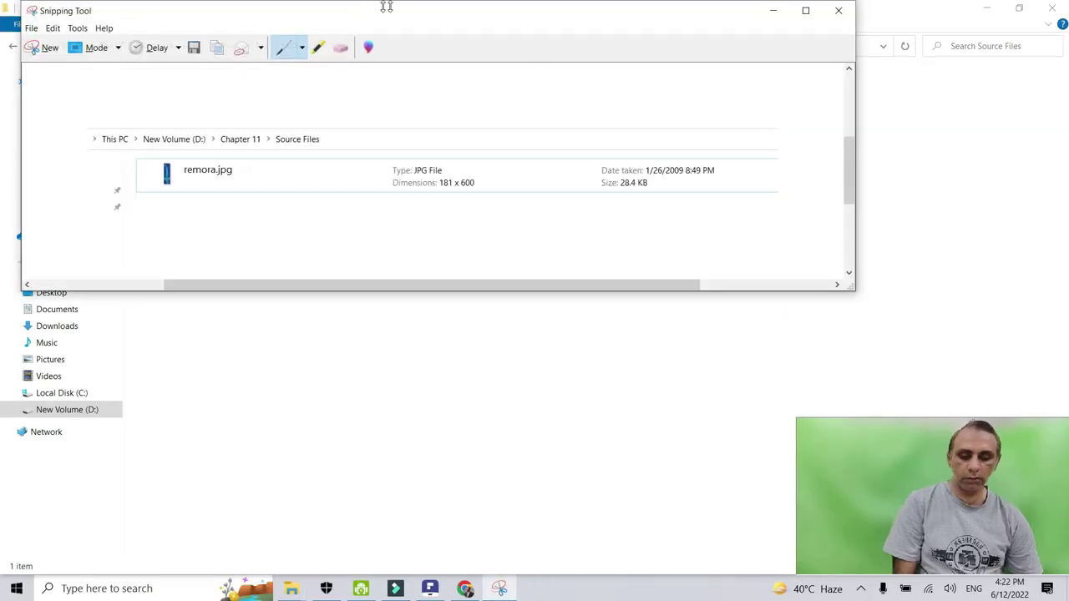
pyautogui.moveTo(465, 19); pyautogui.dragTo(640, 131)
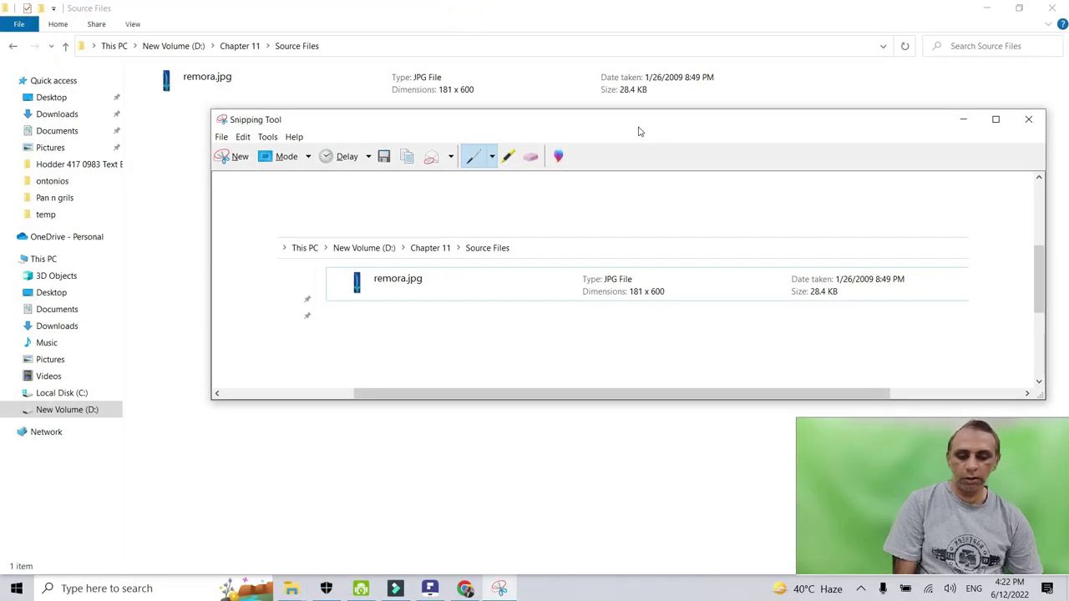
# Highlight the date taken, the image dimensions and the folder path in yellow on the captured snip
pyautogui.click(508, 157)
pyautogui.moveTo(788, 285); pyautogui.dragTo(921, 288)
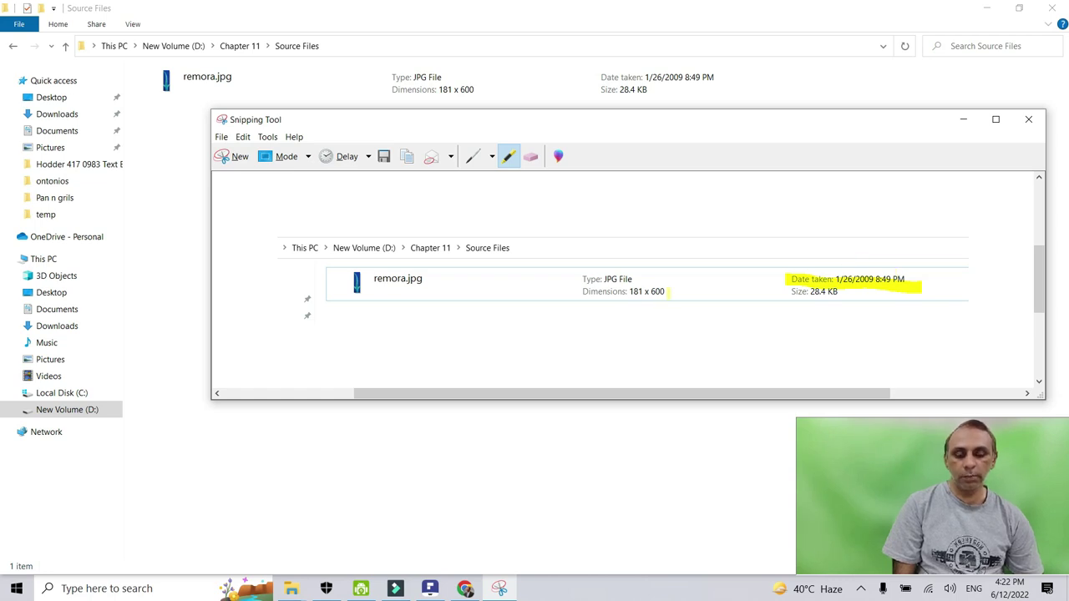
pyautogui.moveTo(674, 291); pyautogui.dragTo(570, 291)
pyautogui.moveTo(541, 250); pyautogui.dragTo(277, 248)
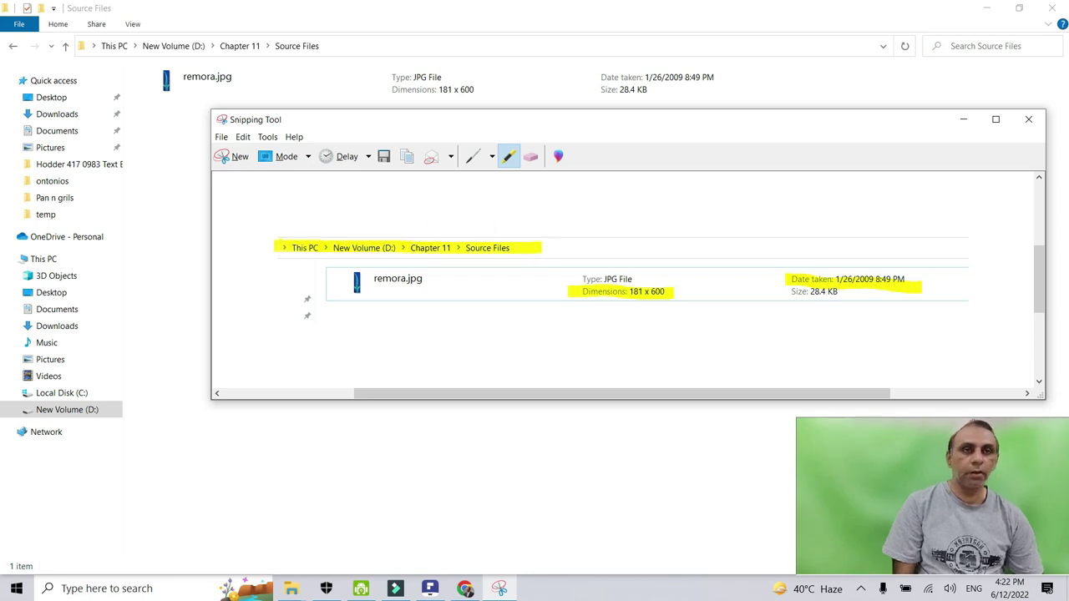
# Save the snip as Capture.PNG in the Worked folder of Chapter 11 and close Snipping Tool
pyautogui.click(384, 158)
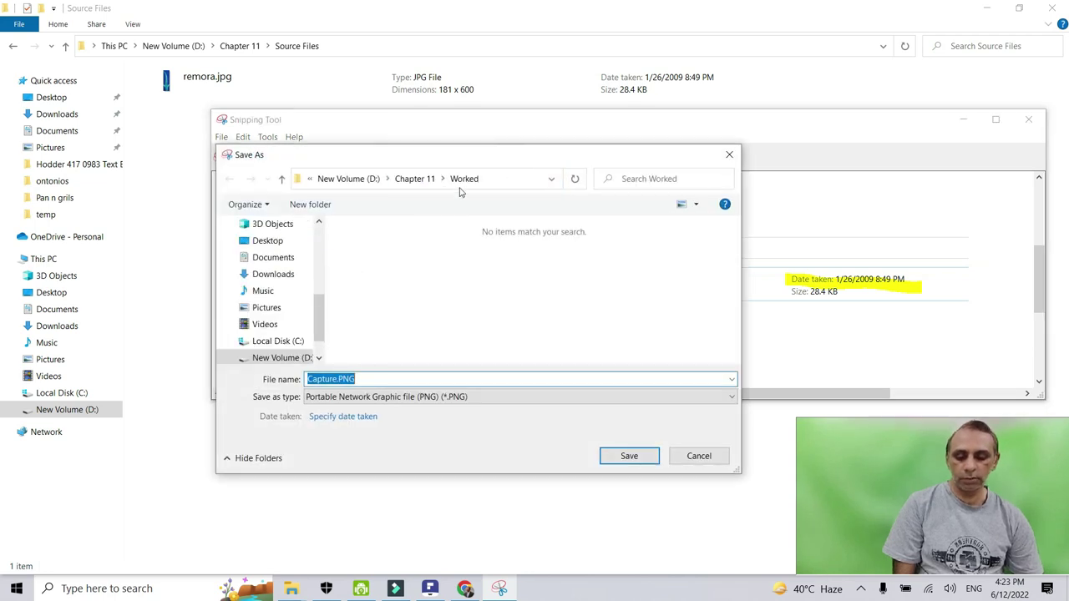
pyautogui.click(430, 179)
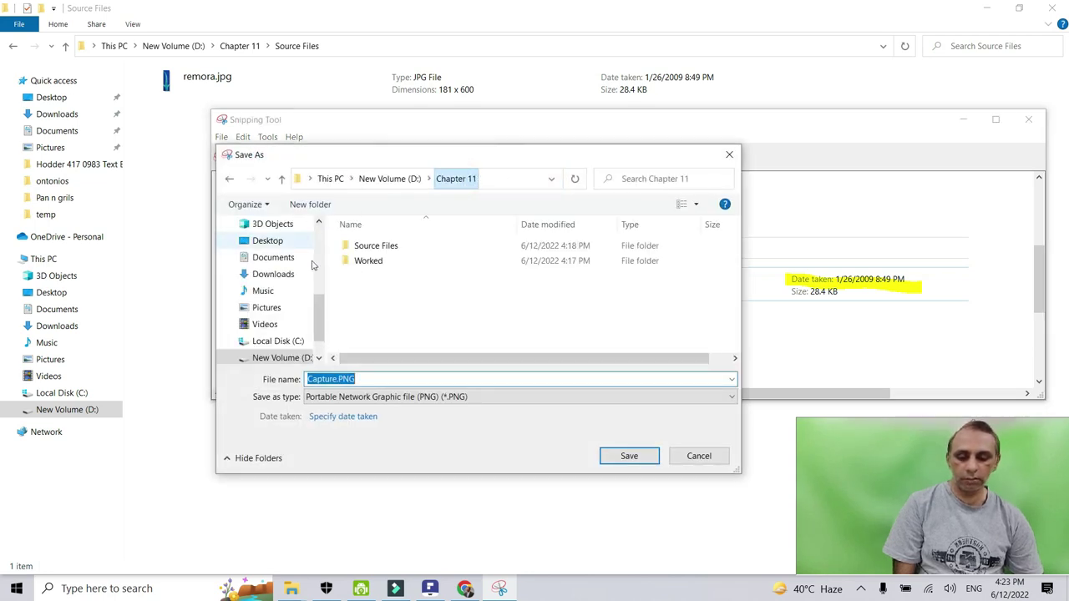
pyautogui.doubleClick(369, 260)
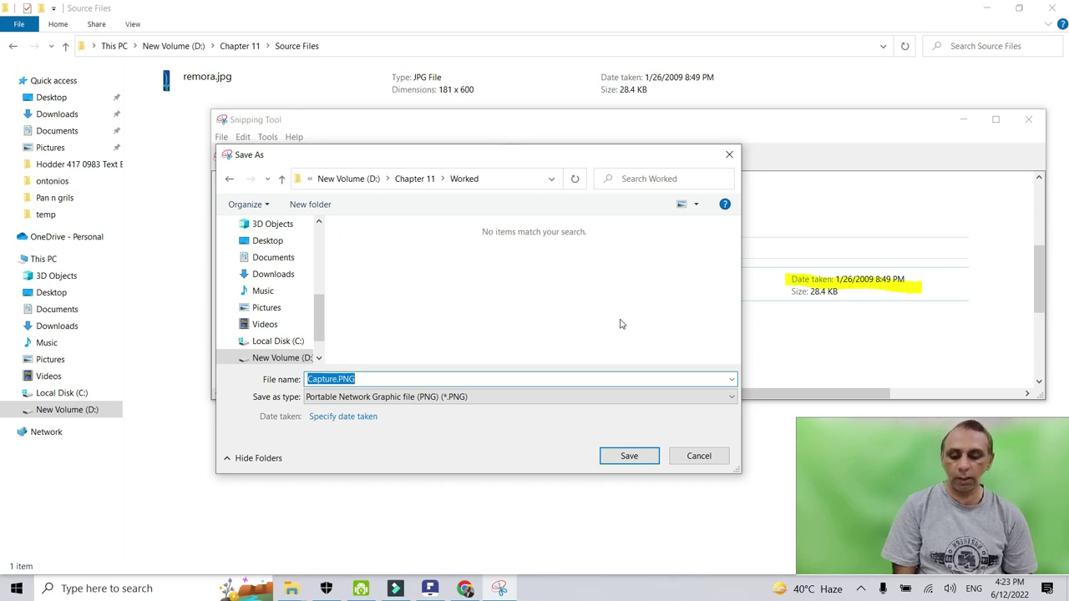
pyautogui.press('Return')
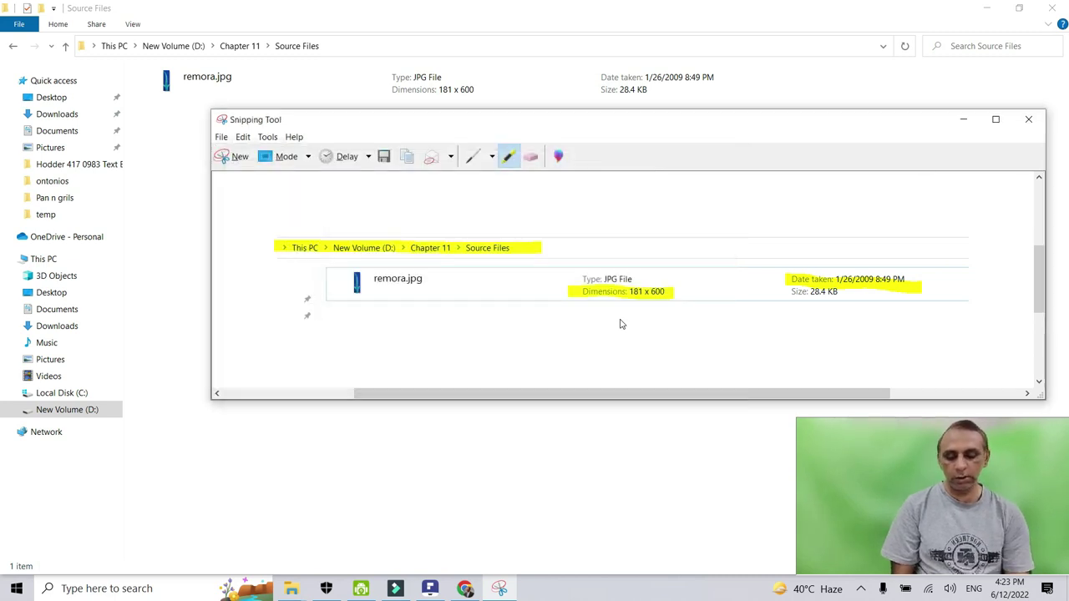
pyautogui.hotkey('alt', 'F4')
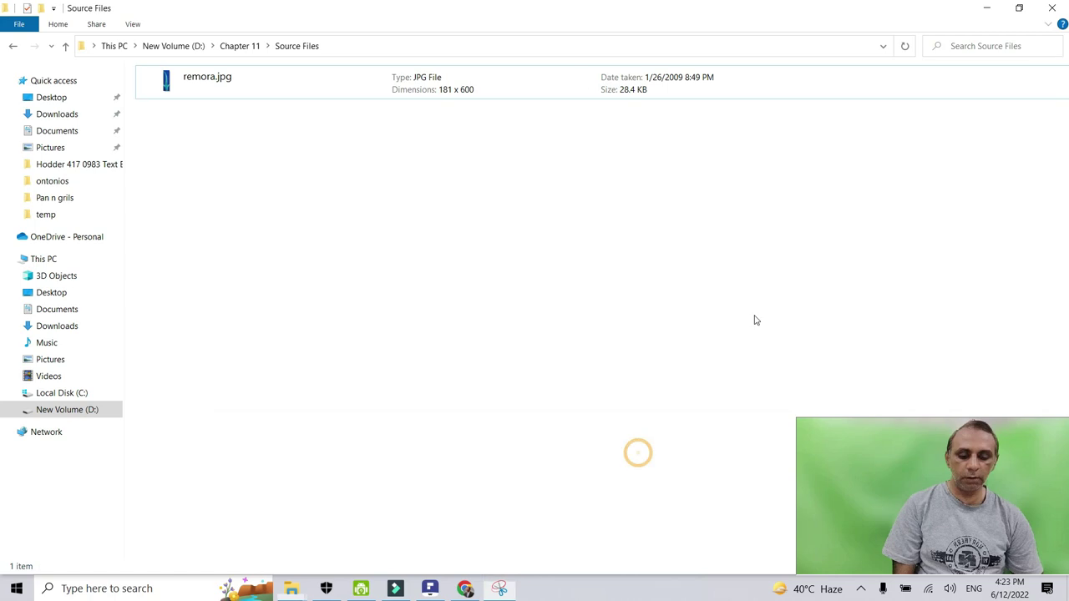
# Open the Worked folder in Chapter 11 and check that it contains the saved Capture.PNG screenshot
pyautogui.click(240, 46)
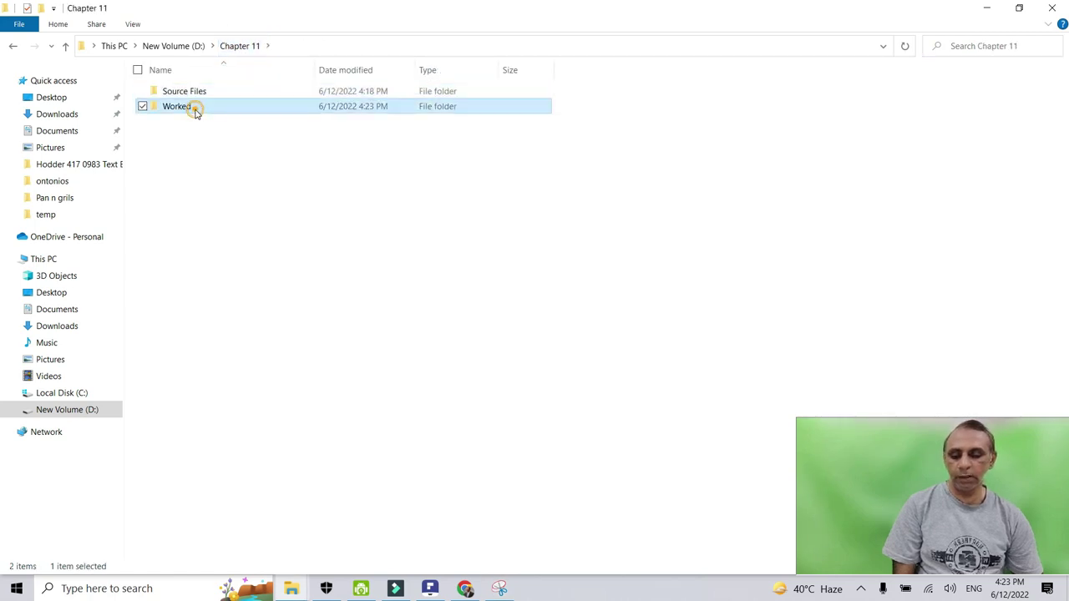
pyautogui.doubleClick(196, 109)
pyautogui.click(192, 119)
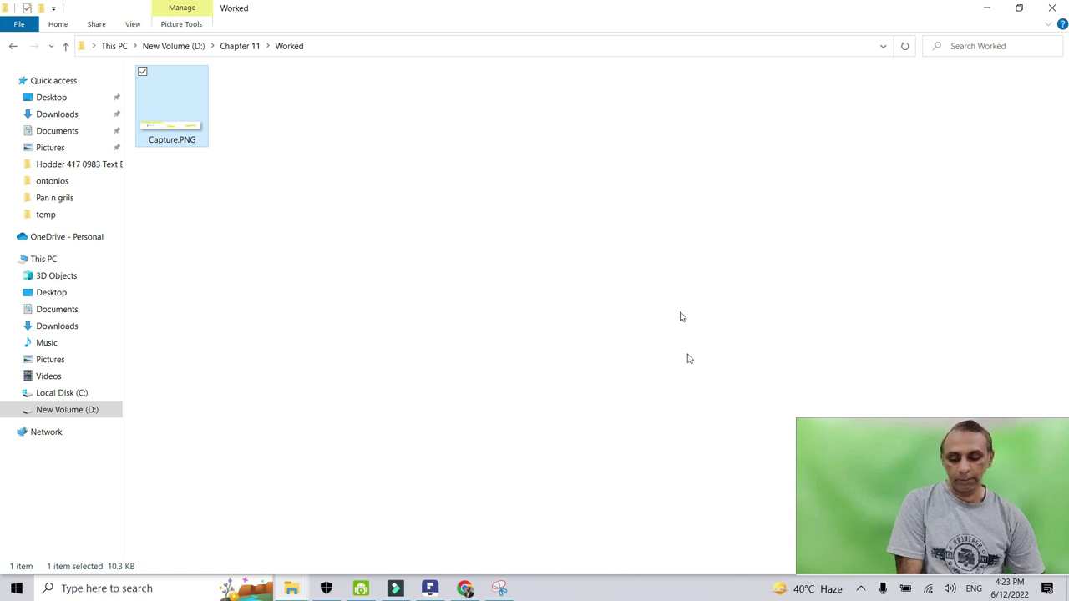
# Return to the textbook in PDFelement and read the Generic file formats section on comma separated values and the .csv extension
pyautogui.click(430, 588)
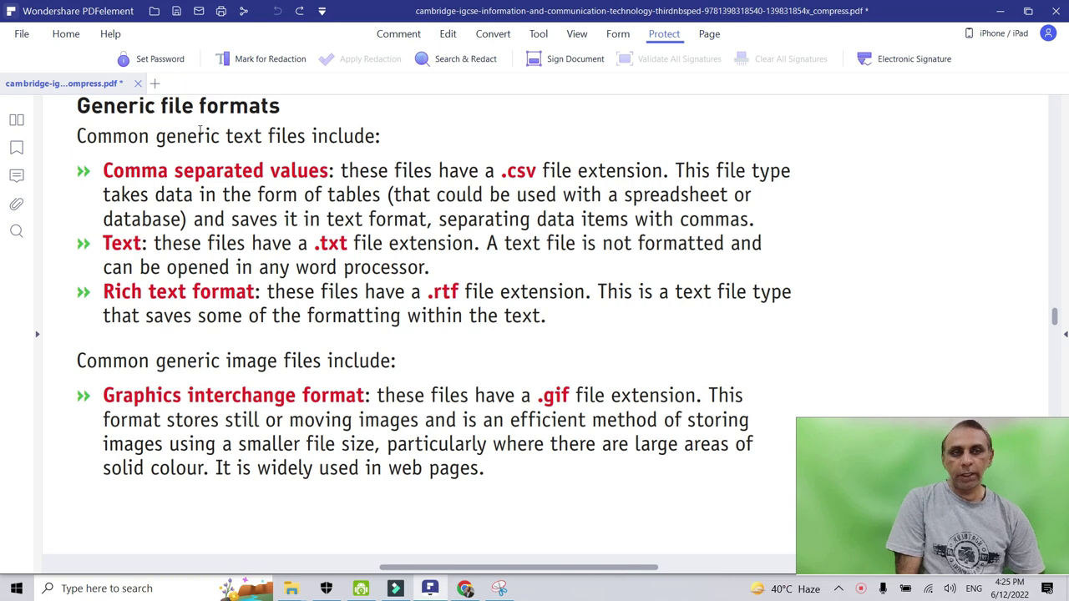
pyautogui.moveTo(77, 105); pyautogui.dragTo(269, 109)
pyautogui.click(166, 171)
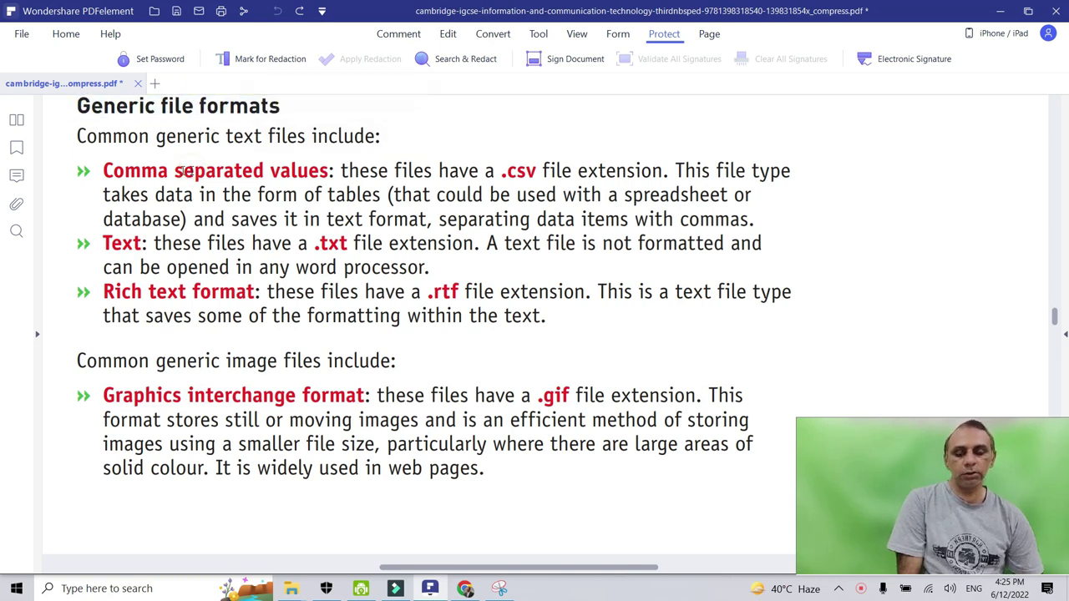
pyautogui.moveTo(102, 172); pyautogui.dragTo(343, 172)
pyautogui.moveTo(501, 171); pyautogui.dragTo(665, 171)
pyautogui.click(597, 163)
pyautogui.moveTo(536, 171)
pyautogui.mouseDown()
pyautogui.moveTo(502, 173)
pyautogui.moveTo(540, 172)
pyautogui.mouseUp()
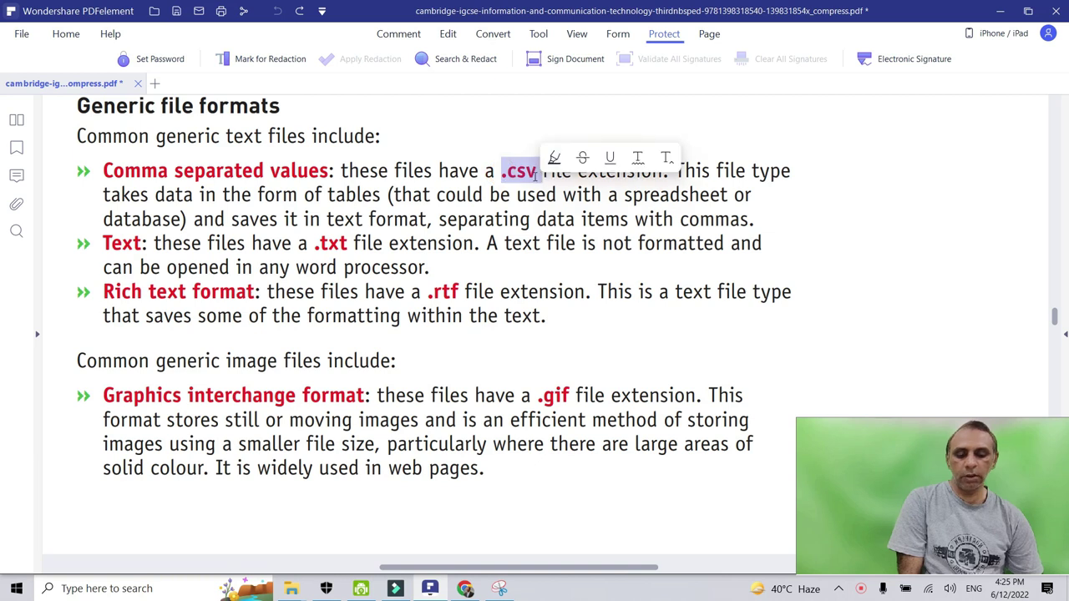
pyautogui.click(540, 171)
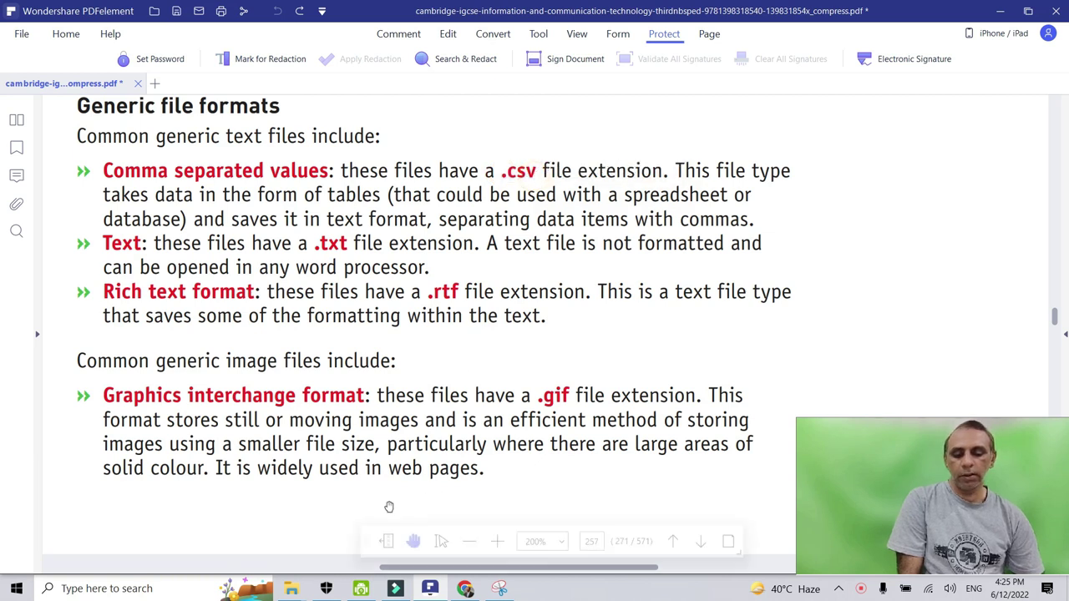
# Switch to File Explorer and open the Cambridge IGCSE ICT source files folder inside the Hodder 417 0983 Text Book 3rd Edition folder
pyautogui.click(294, 590)
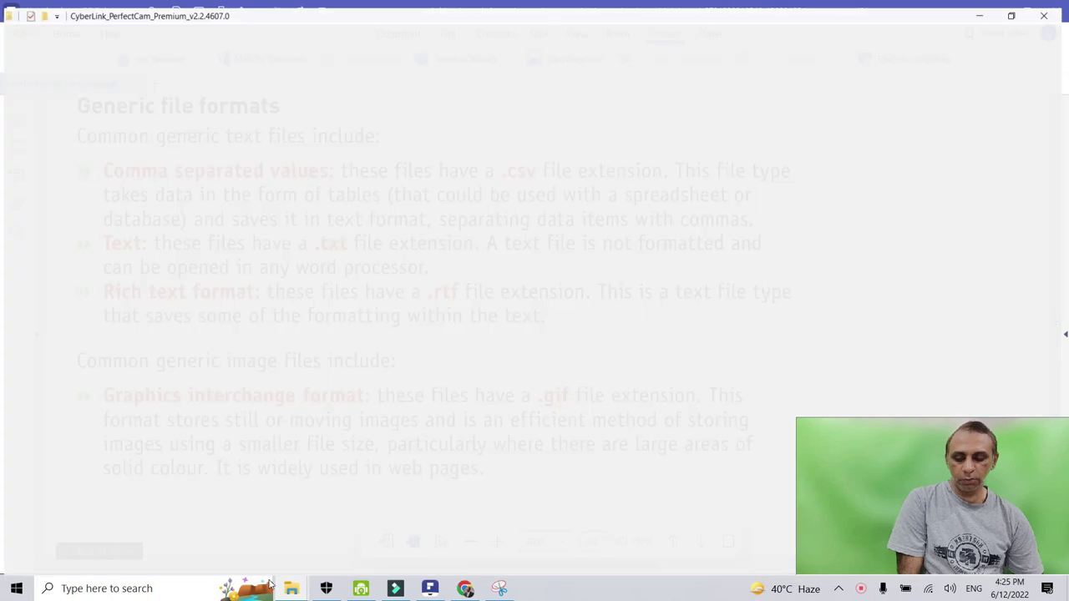
pyautogui.click(242, 528)
pyautogui.click(365, 560)
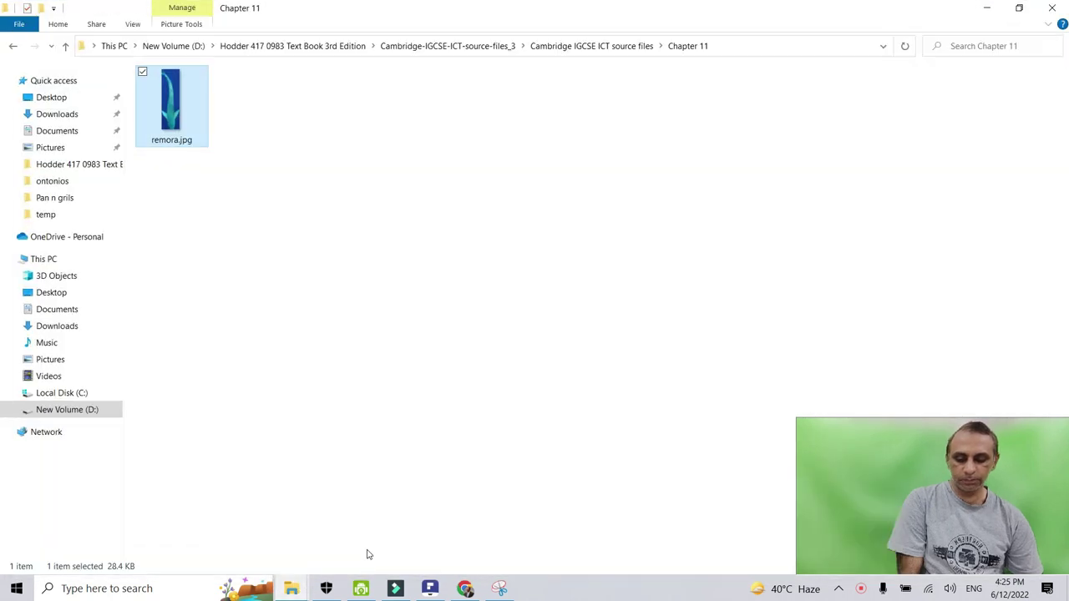
pyautogui.click(333, 47)
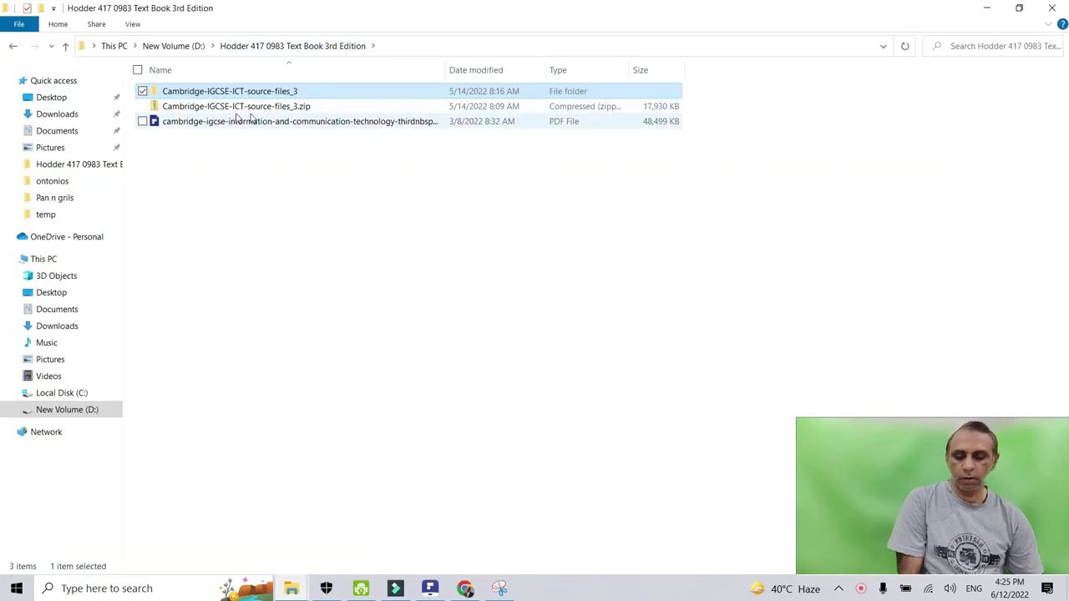
pyautogui.click(321, 93)
pyautogui.doubleClick(321, 93)
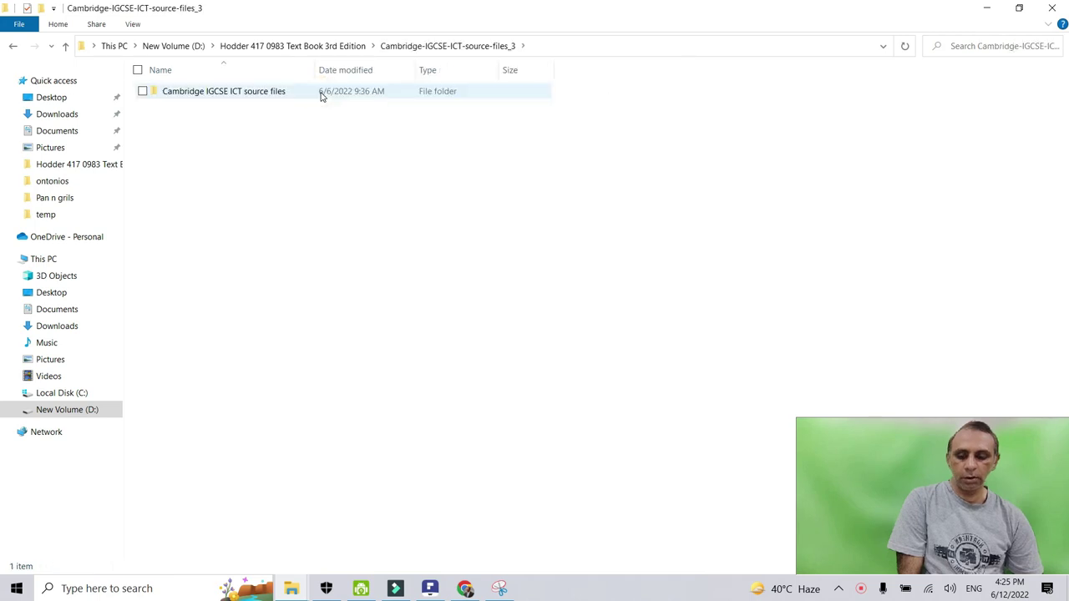
pyautogui.doubleClick(323, 91)
# Open the Chapter 14 source folder and examine the file extensions of its documents
pyautogui.click(231, 138)
pyautogui.doubleClick(231, 138)
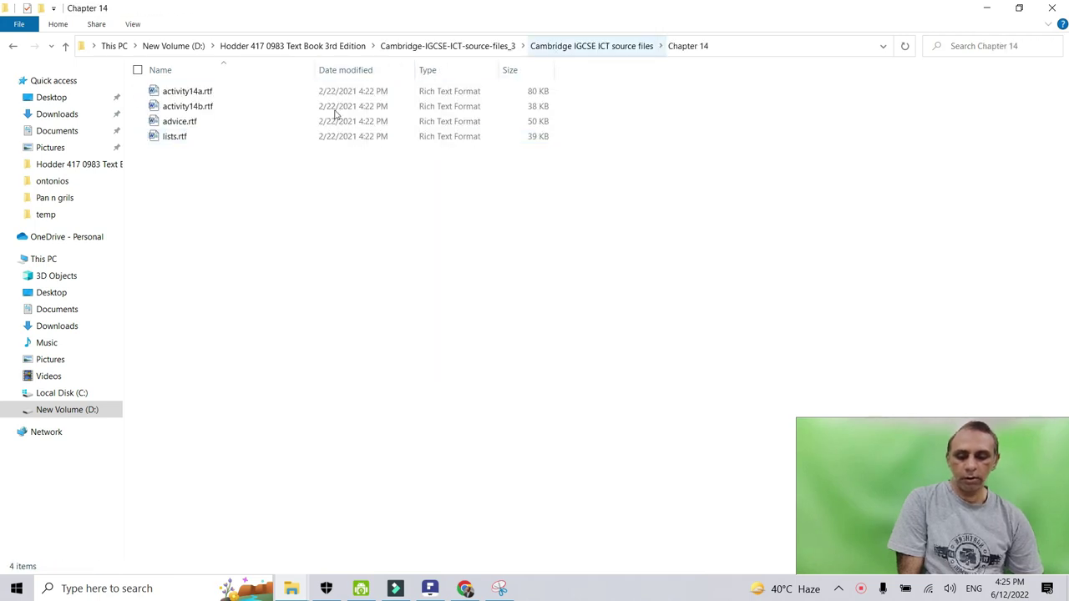
pyautogui.moveTo(297, 192); pyautogui.dragTo(183, 74)
pyautogui.click(382, 227)
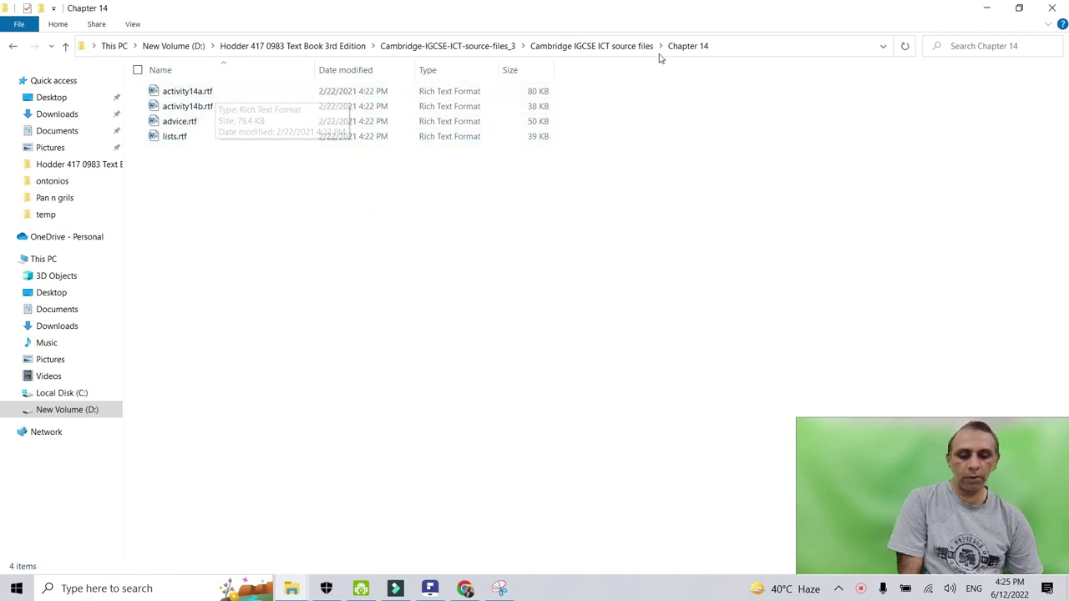
# Go back to the source files folder and open Chapter 19 to examine its file types
pyautogui.click(575, 50)
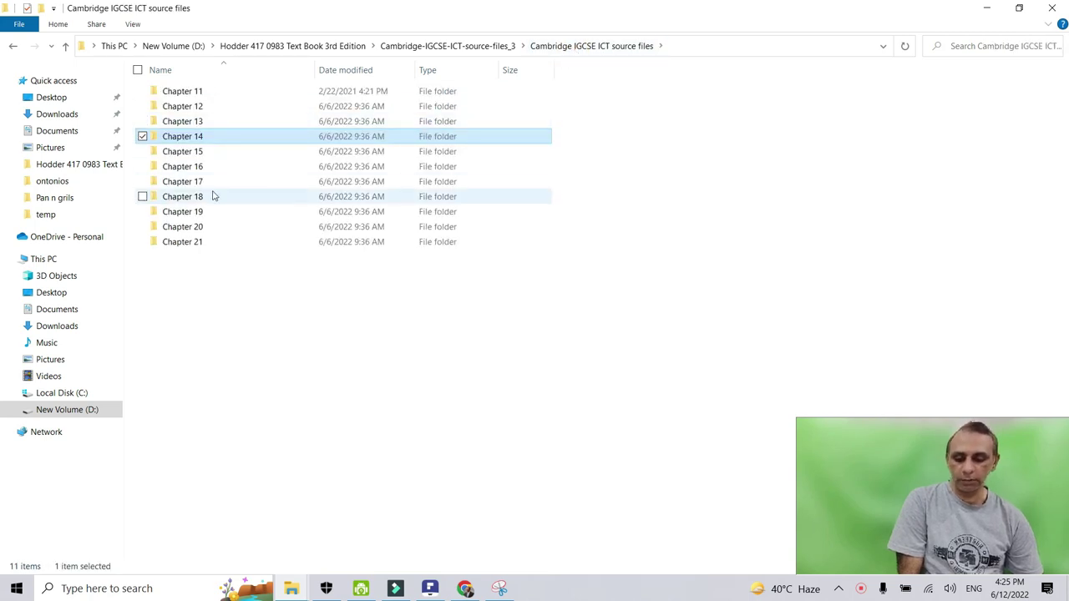
pyautogui.click(200, 213)
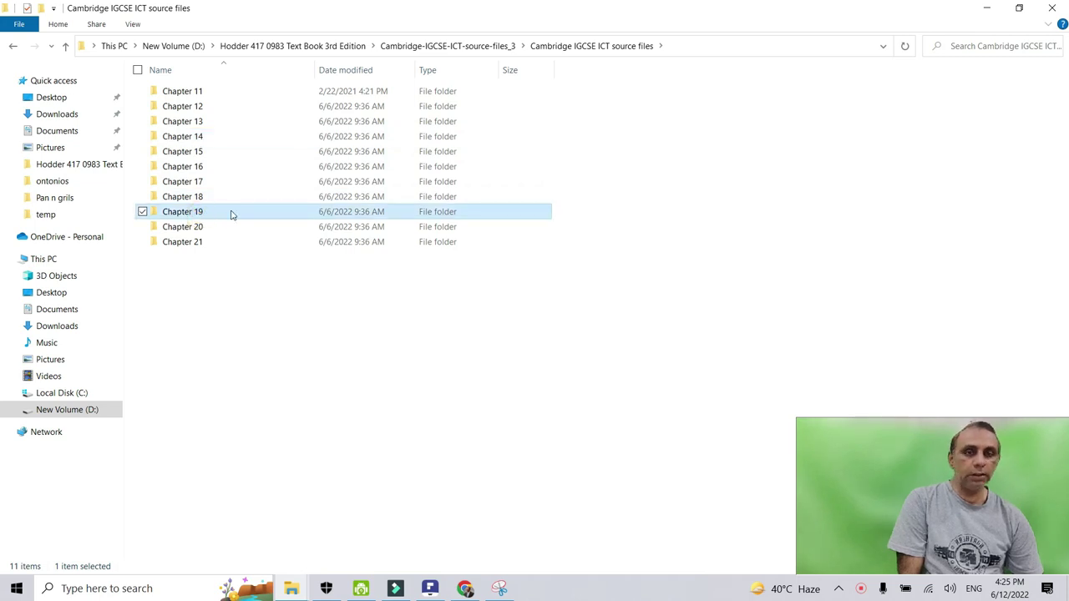
pyautogui.doubleClick(239, 213)
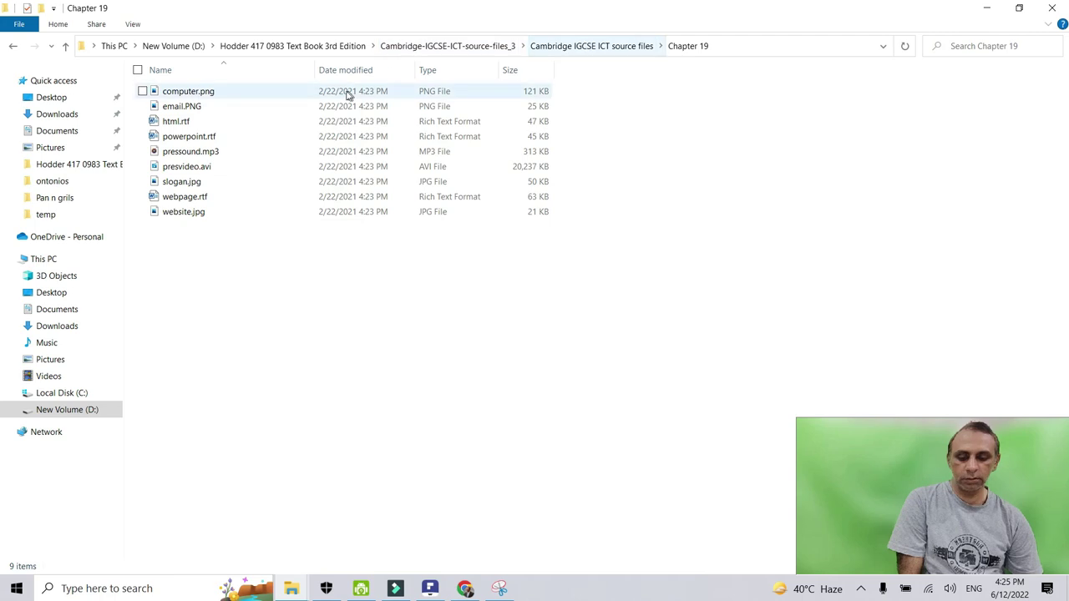
# Open the Chapter 18 source folder, check the file type of cars.csv in its properties, and close the properties
pyautogui.click(600, 50)
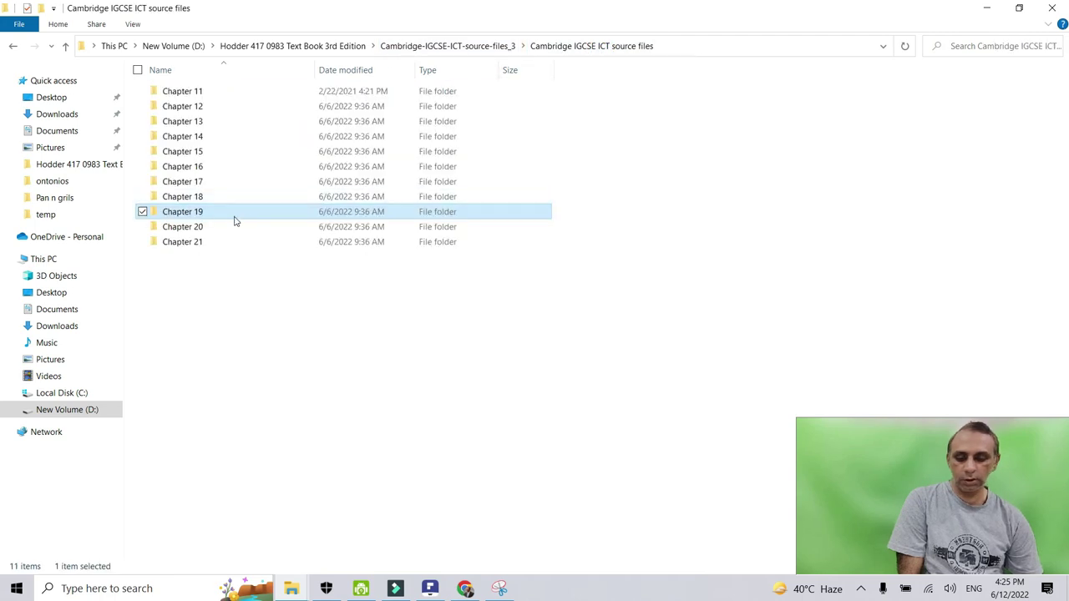
pyautogui.doubleClick(223, 198)
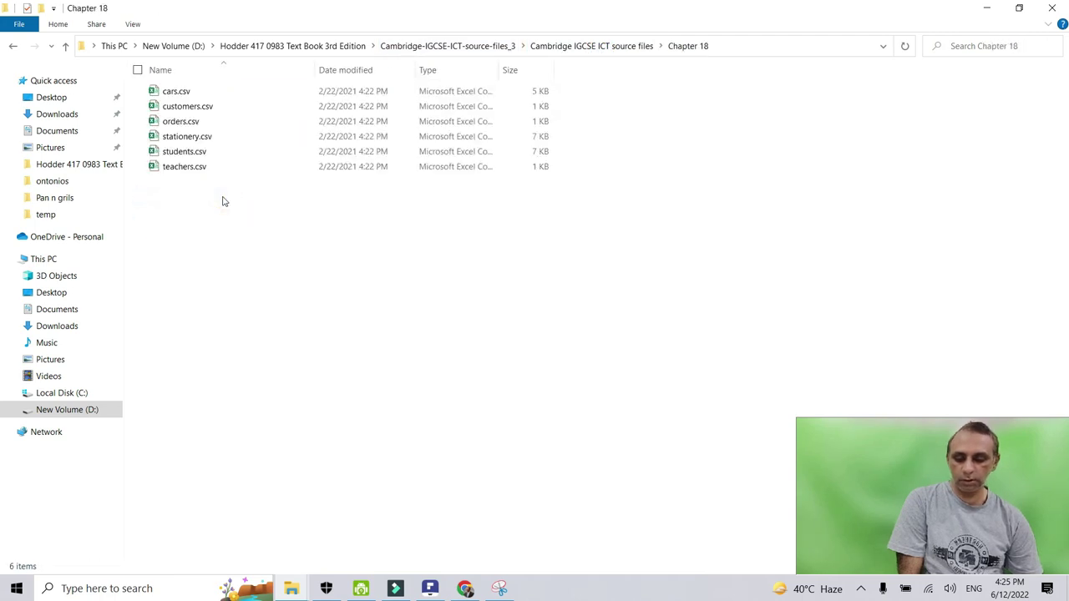
pyautogui.click(209, 122)
pyautogui.click(186, 90)
pyautogui.rightClick(217, 89)
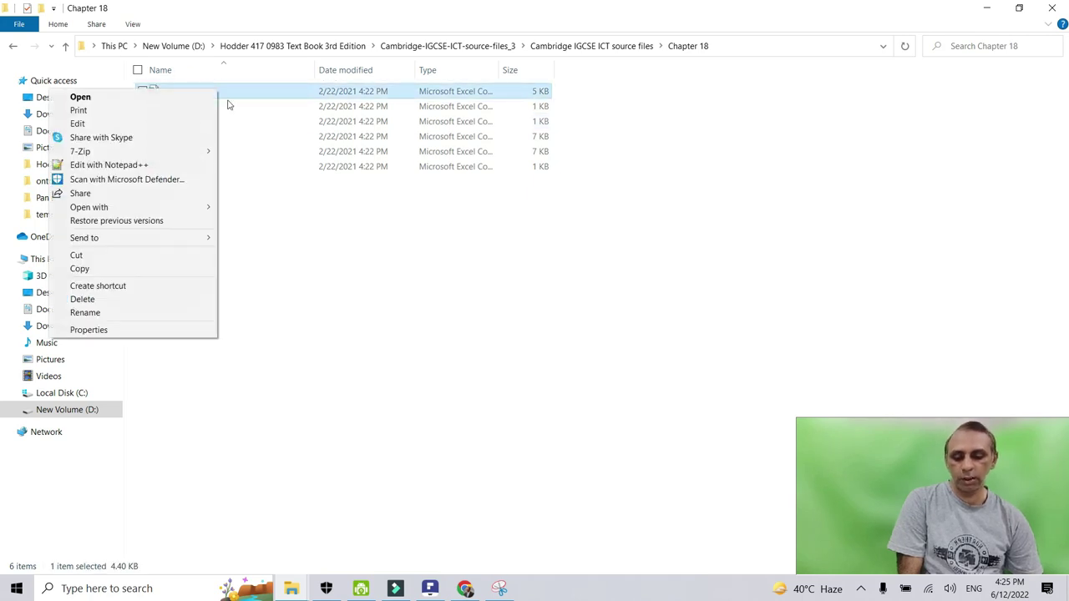
pyautogui.click(125, 330)
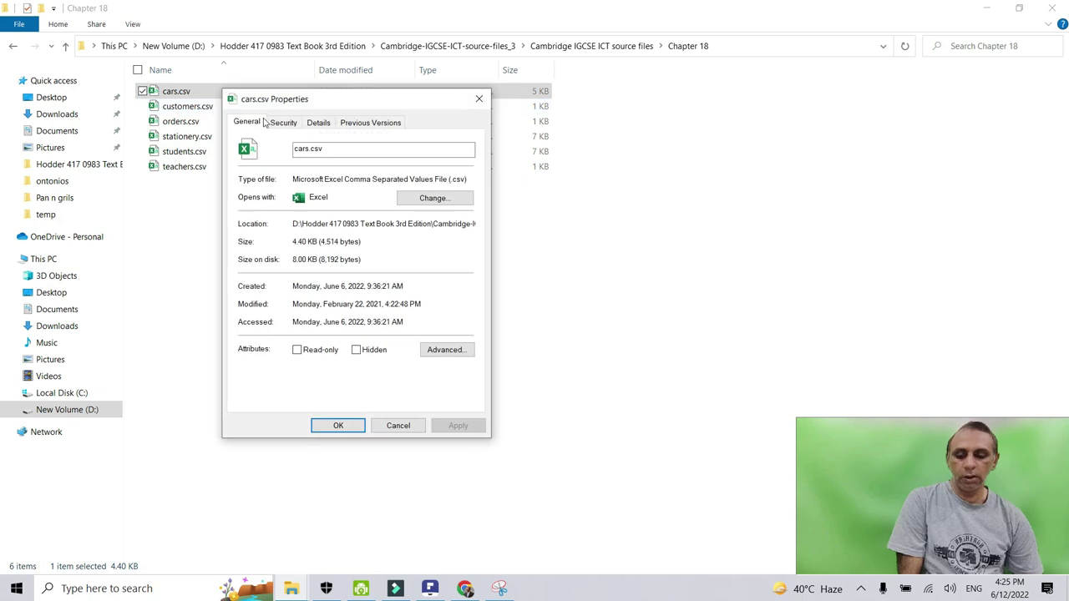
pyautogui.click(480, 100)
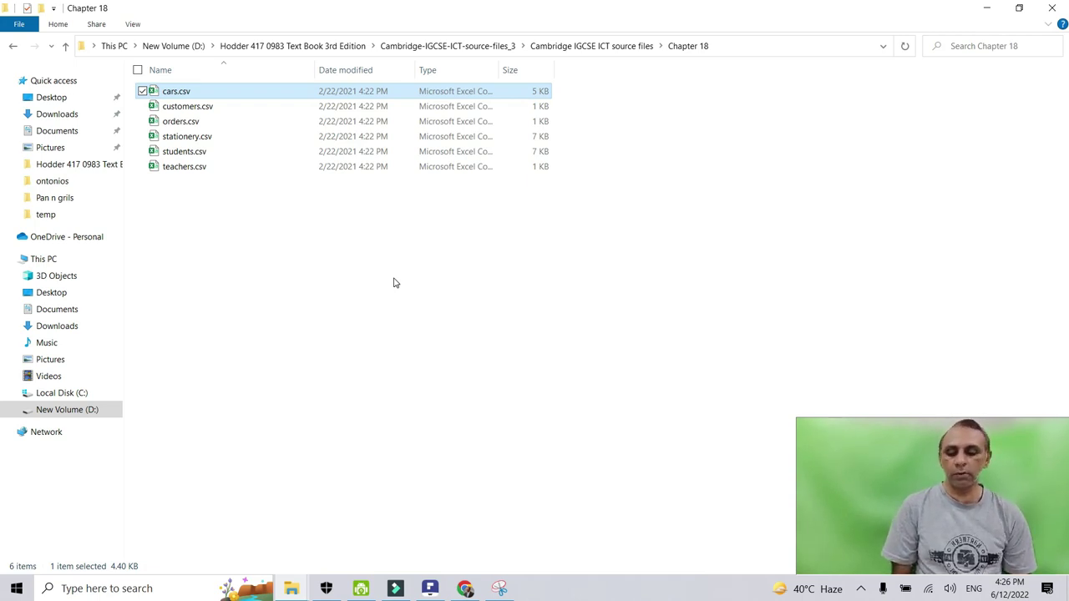
# Open the Chapter 21 source folder and examine its web page, style sheet and image file extensions
pyautogui.click(648, 46)
pyautogui.doubleClick(206, 244)
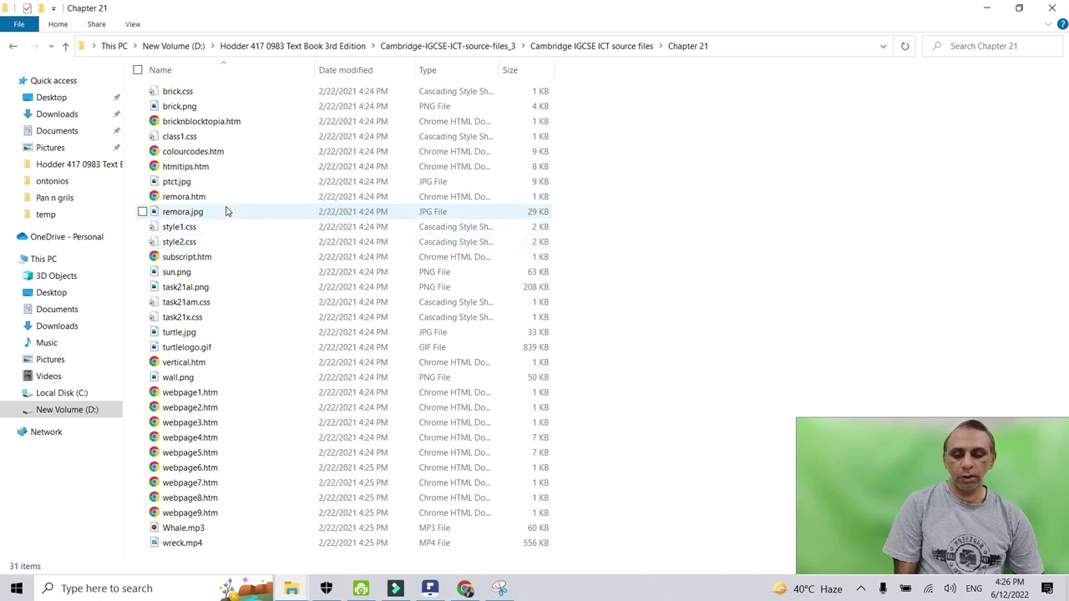
pyautogui.click(242, 123)
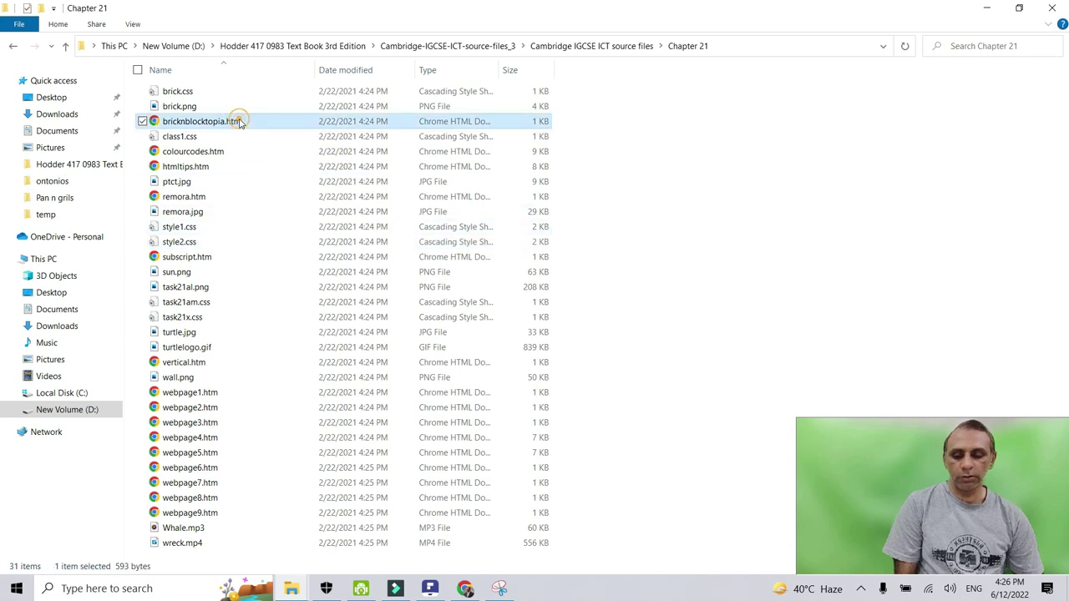
pyautogui.click(201, 91)
pyautogui.click(217, 107)
pyautogui.click(206, 181)
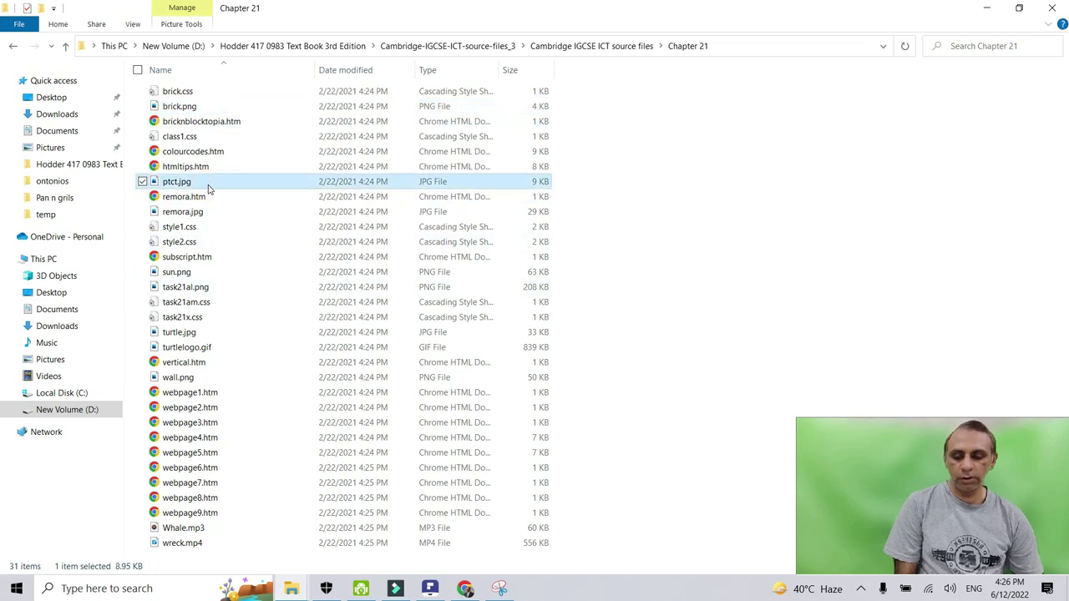
pyautogui.click(205, 227)
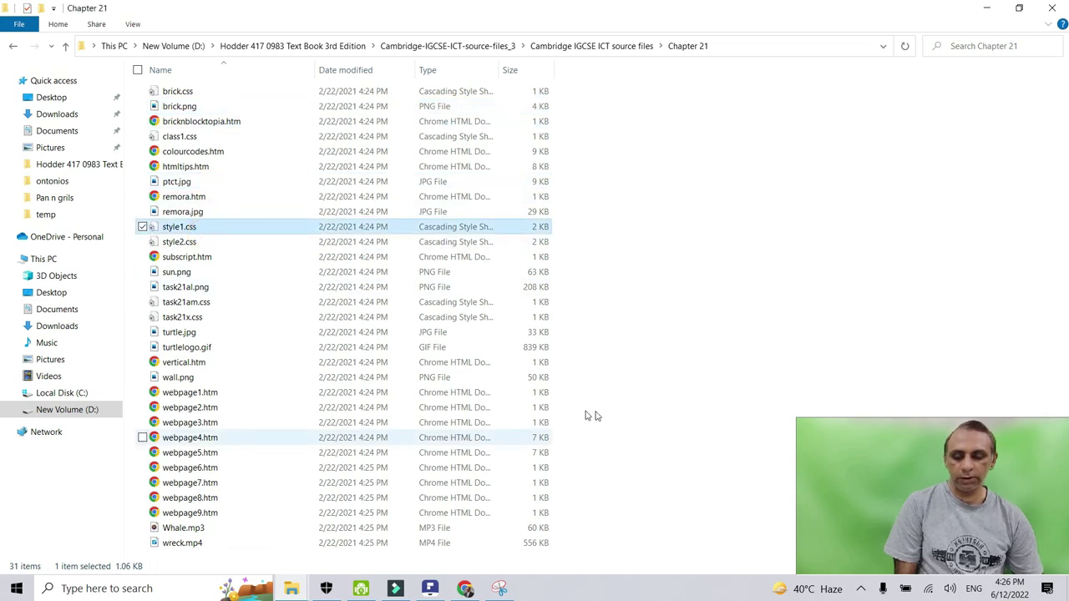
# Return to the textbook in PDFelement and read the generic video, audio and website authoring formats, including Cascading Style Sheets
pyautogui.click(465, 588)
pyautogui.click(465, 589)
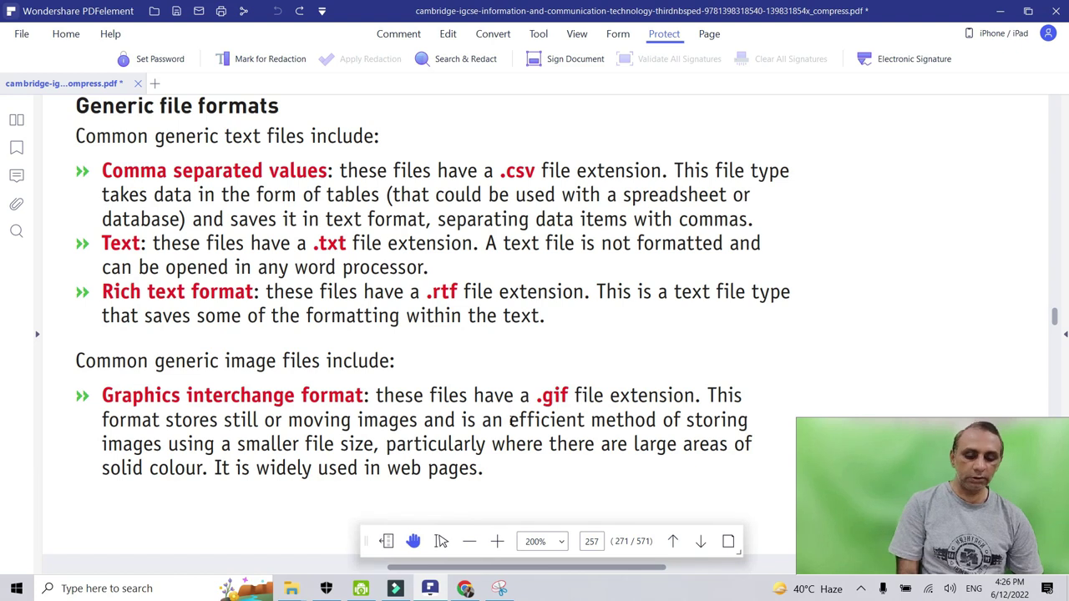
pyautogui.scroll(-10, 512, 420)
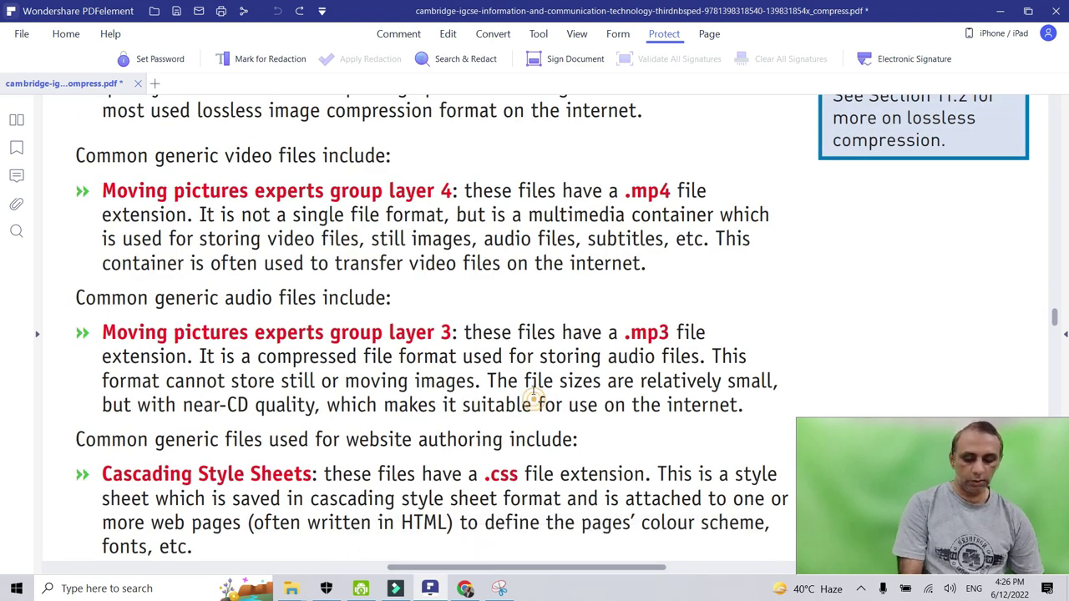
pyautogui.moveTo(534, 403); pyautogui.dragTo(520, 310)
pyautogui.click(318, 476)
pyautogui.moveTo(319, 476); pyautogui.dragTo(102, 476)
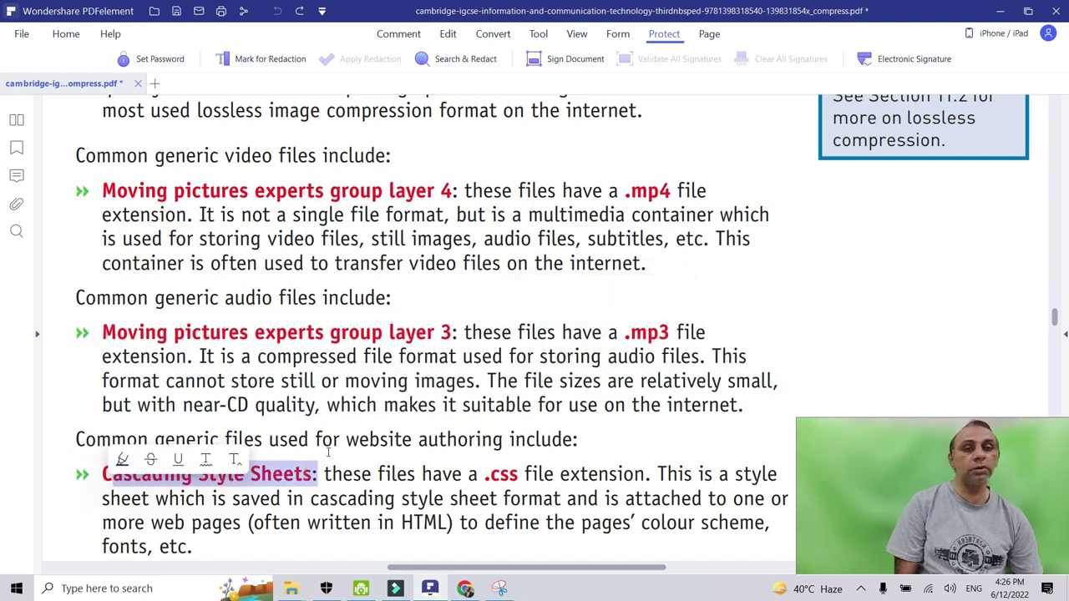
pyautogui.click(434, 430)
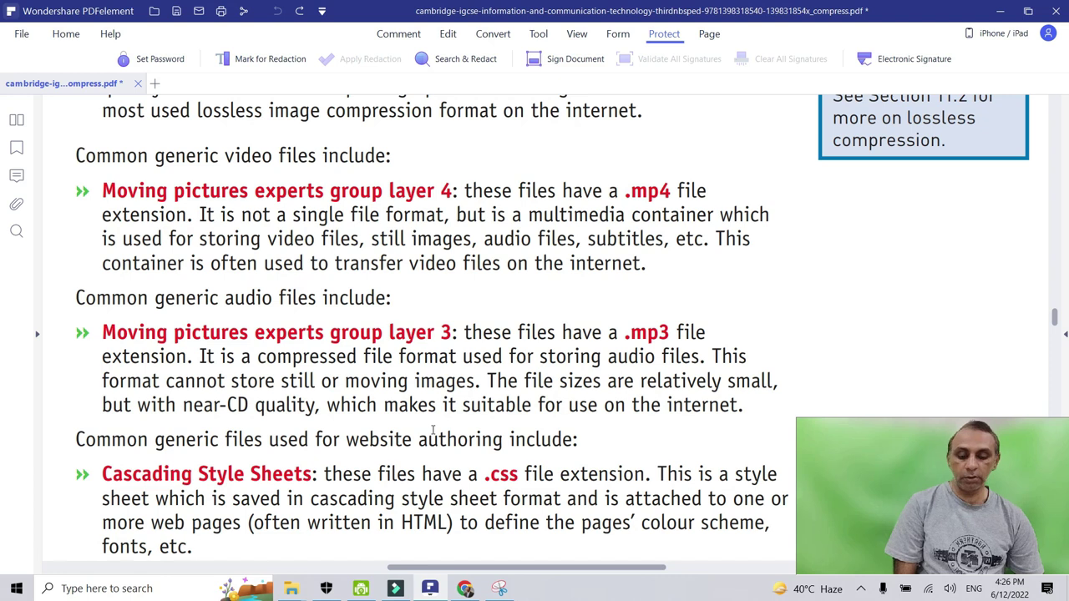
# Read the section on generic compressed files, covering the .rar and .zip extensions
pyautogui.scroll(-10, 432, 431)
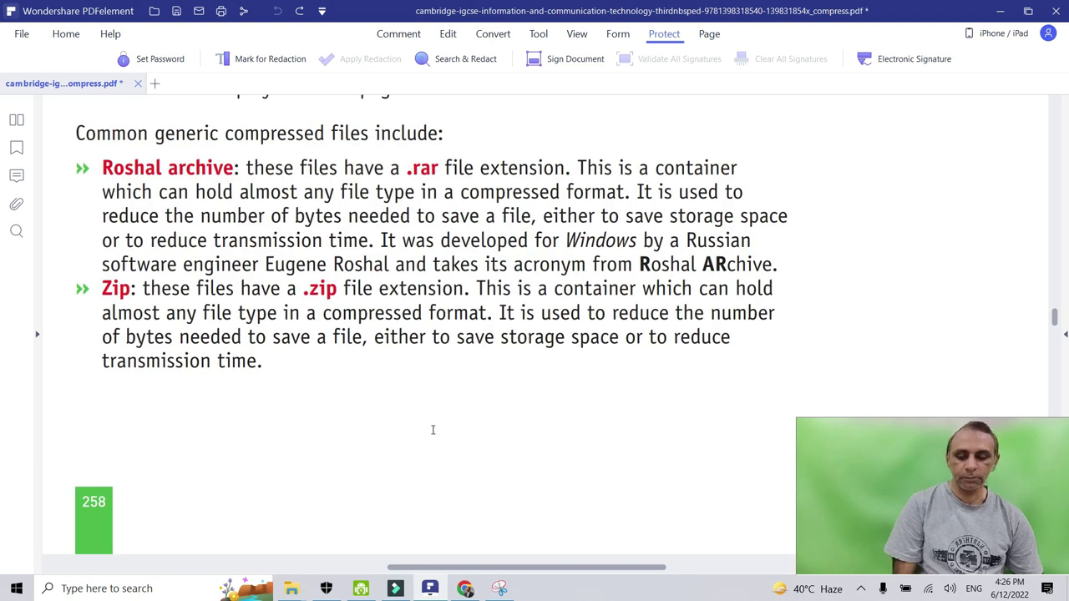
pyautogui.moveTo(407, 166); pyautogui.dragTo(452, 168)
pyautogui.moveTo(344, 288); pyautogui.dragTo(299, 289)
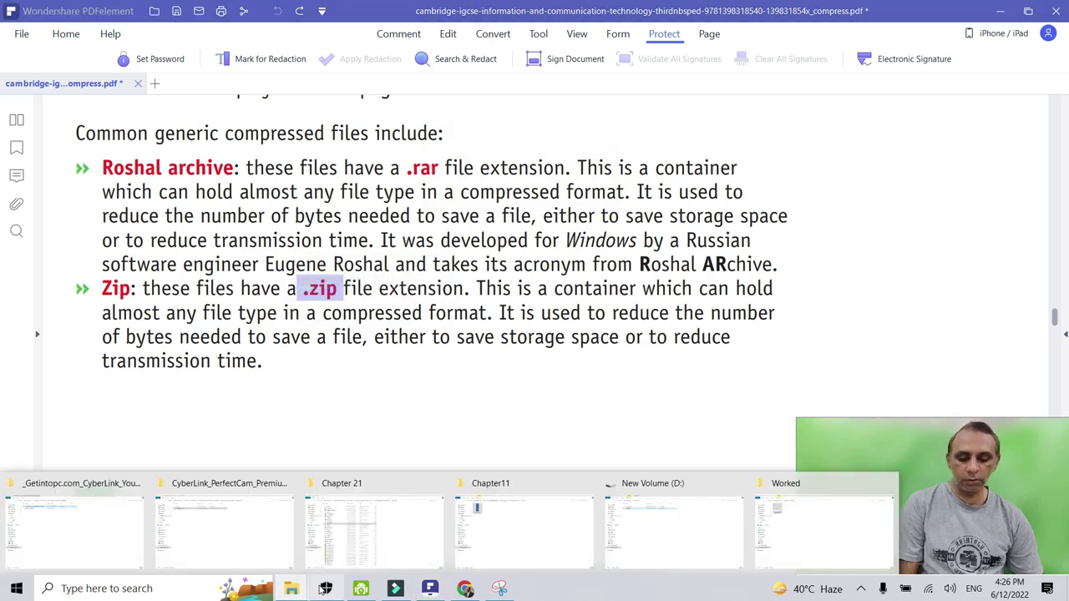
pyautogui.click(452, 297)
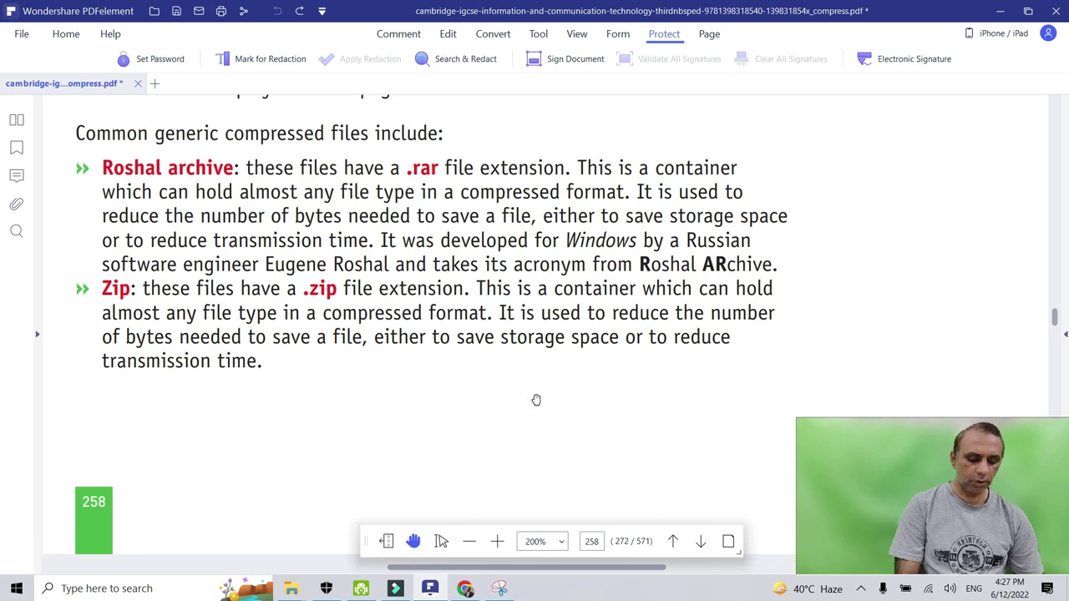
# Read the section on reducing file sizes for storage or transmission
pyautogui.scroll(-3, 531, 415)
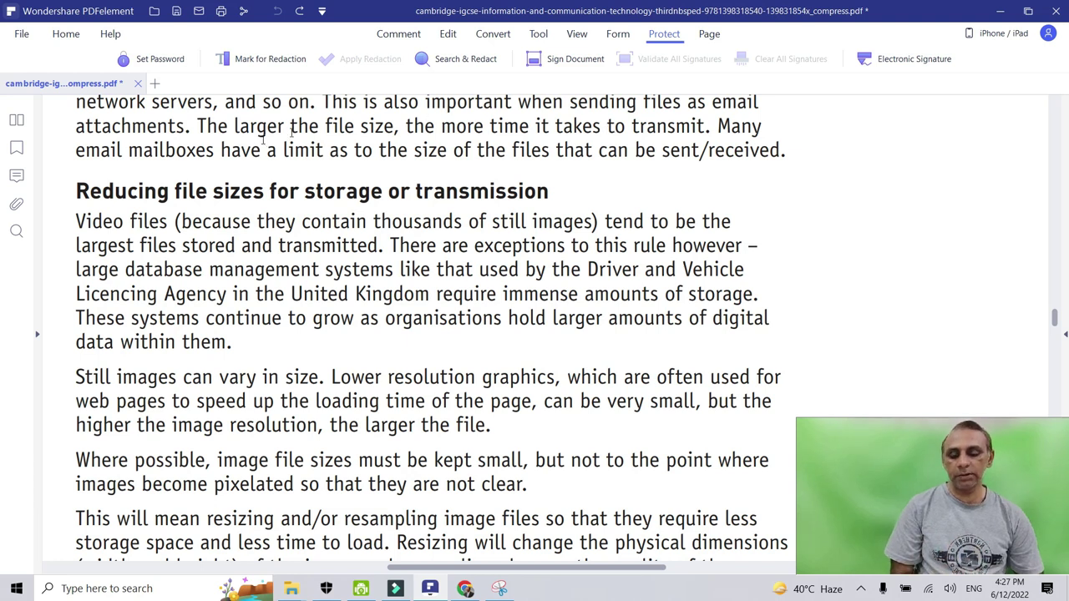
pyautogui.click(182, 190)
pyautogui.moveTo(182, 190); pyautogui.dragTo(370, 190)
pyautogui.click(320, 350)
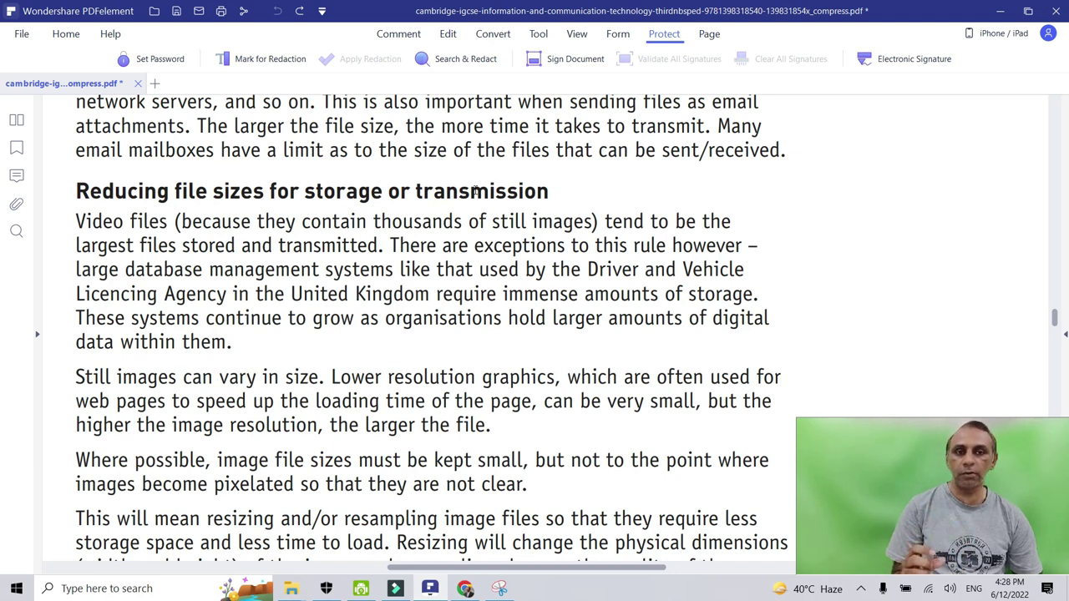
# Read on to the Using file compression section about exporting a document to PDF
pyautogui.scroll(-1, 594, 275)
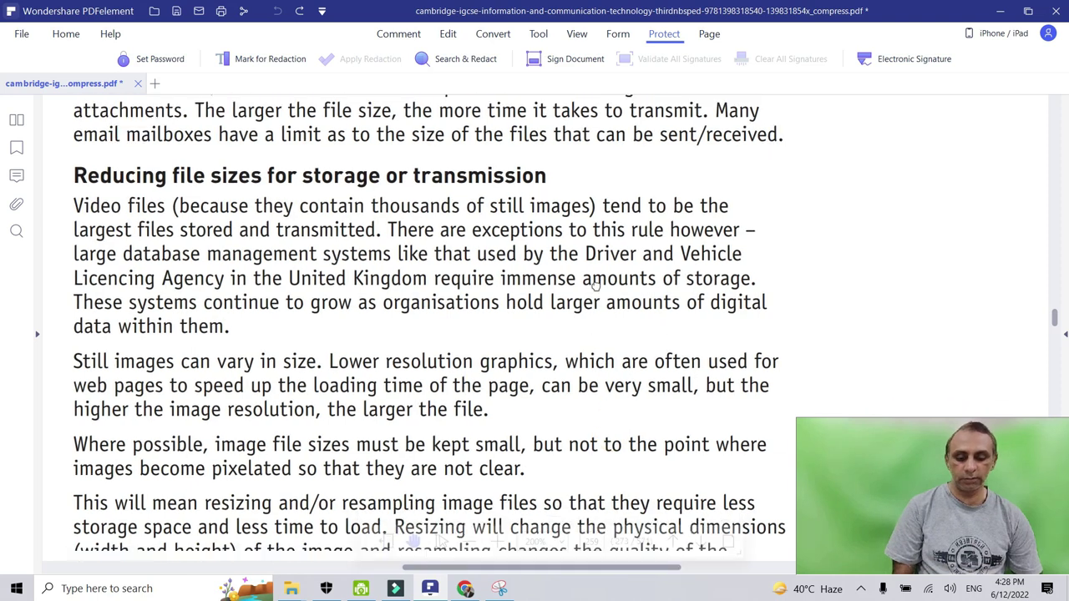
pyautogui.scroll(-5, 595, 276)
pyautogui.keyDown('ctrl'); pyautogui.scroll(1, 480, 287); pyautogui.keyUp('ctrl')
pyautogui.moveTo(387, 268); pyautogui.dragTo(290, 215)
pyautogui.click(289, 215)
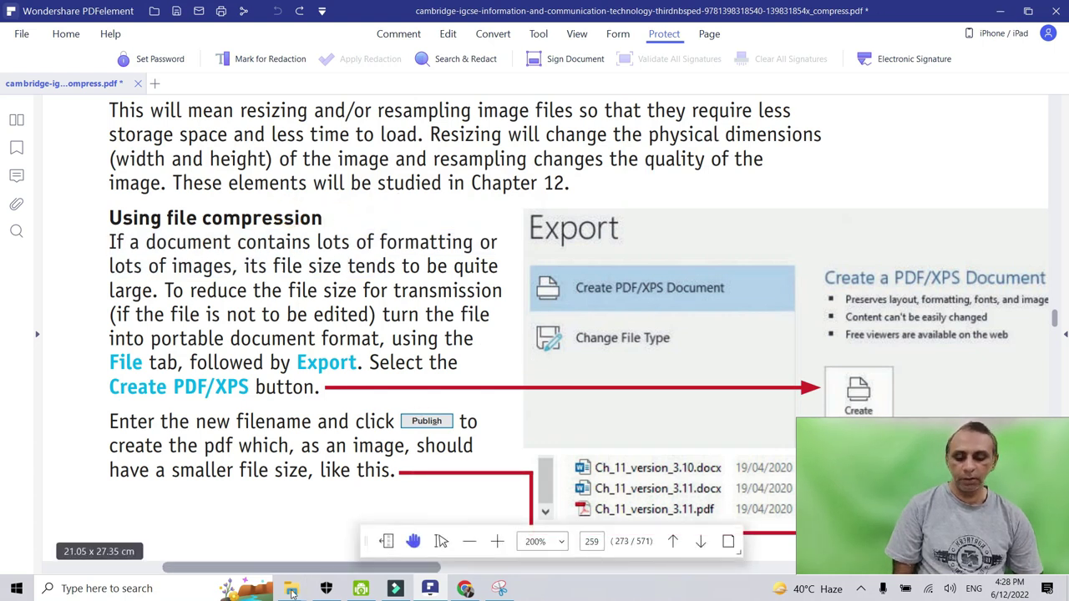
# Switch to the Chapter 21 folder in File Explorer, select all its files and open the 7-Zip Add to Archive settings for them
pyautogui.moveTo(291, 591)
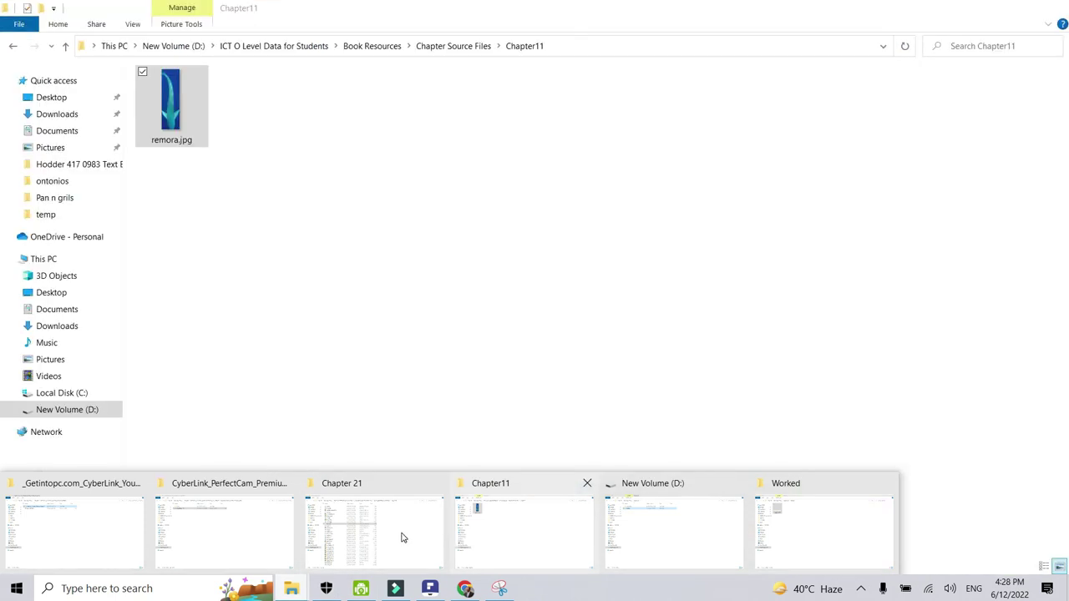
pyautogui.click(401, 534)
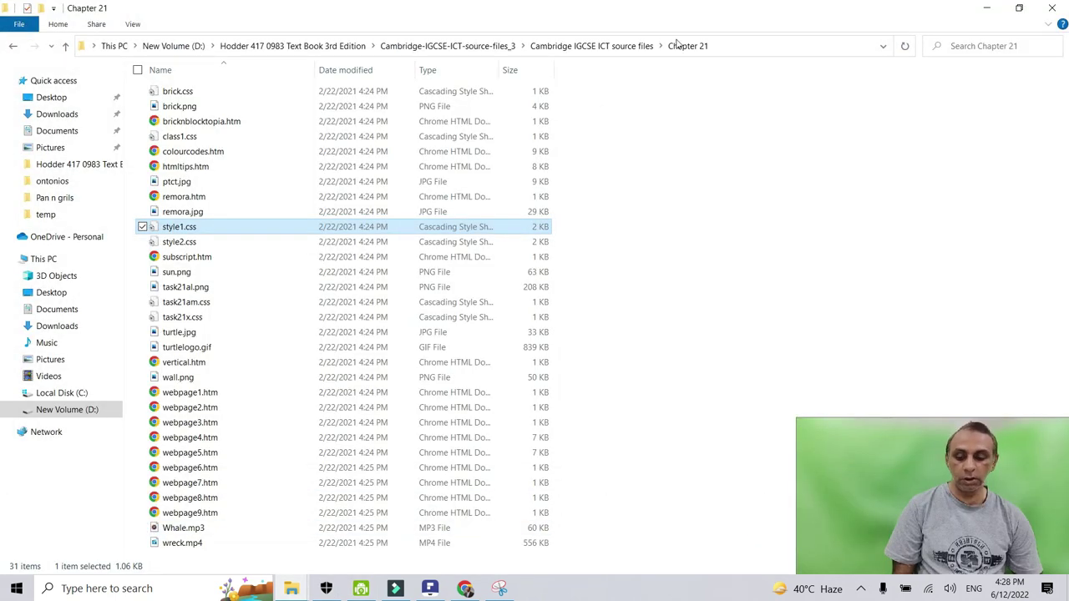
pyautogui.click(726, 112)
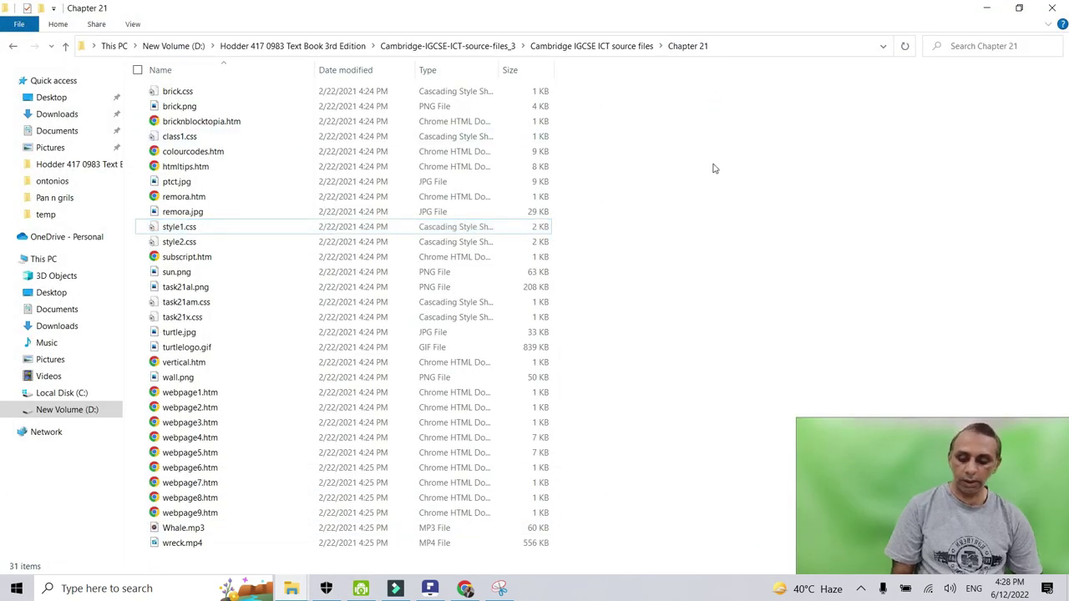
pyautogui.hotkey('ctrl', 'a')
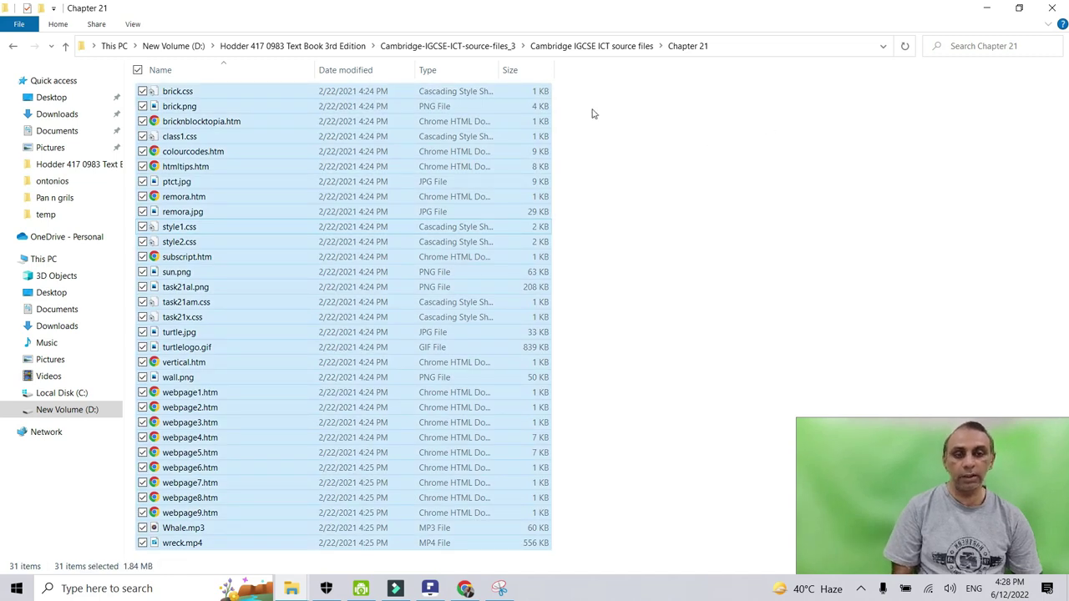
pyautogui.rightClick(271, 106)
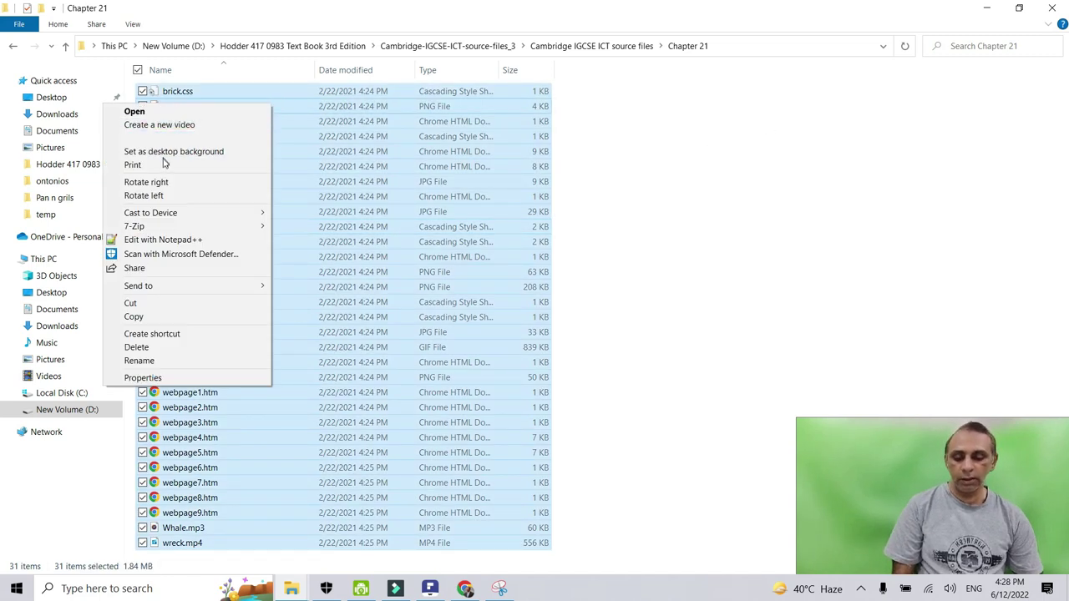
pyautogui.moveTo(201, 227)
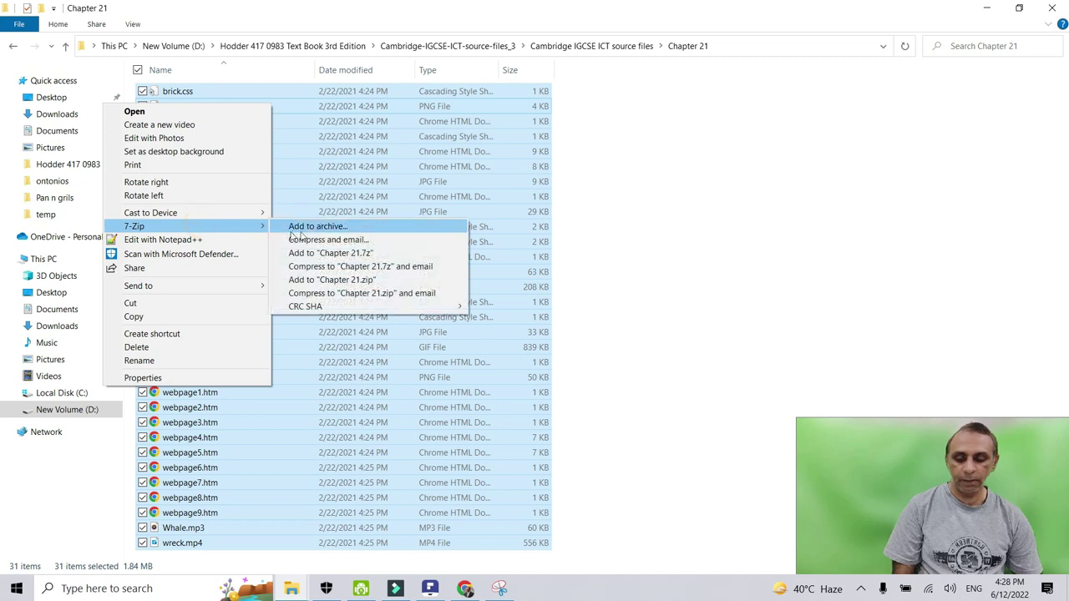
pyautogui.click(318, 229)
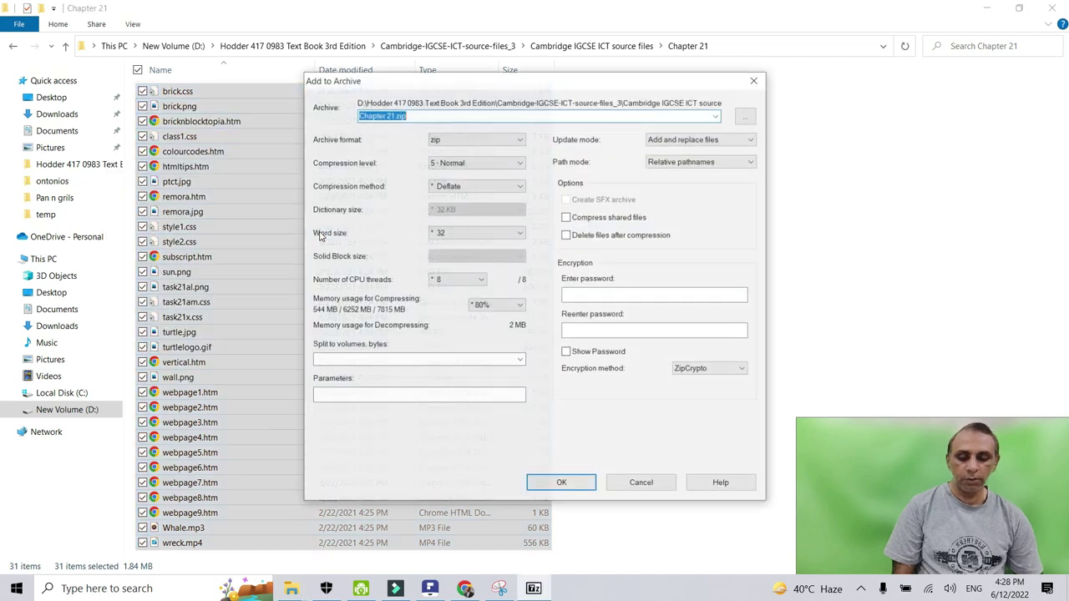
# Review the archive name and the available archive formats, and close the archive settings without compressing the files
pyautogui.click(402, 116)
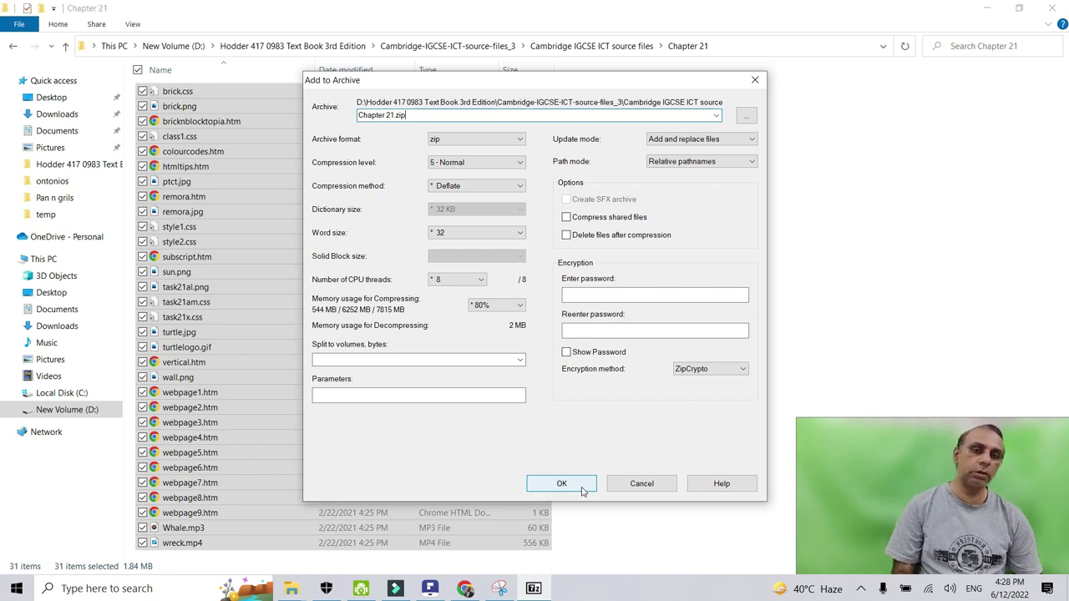
pyautogui.moveTo(394, 115); pyautogui.dragTo(339, 119)
pyautogui.click(426, 118)
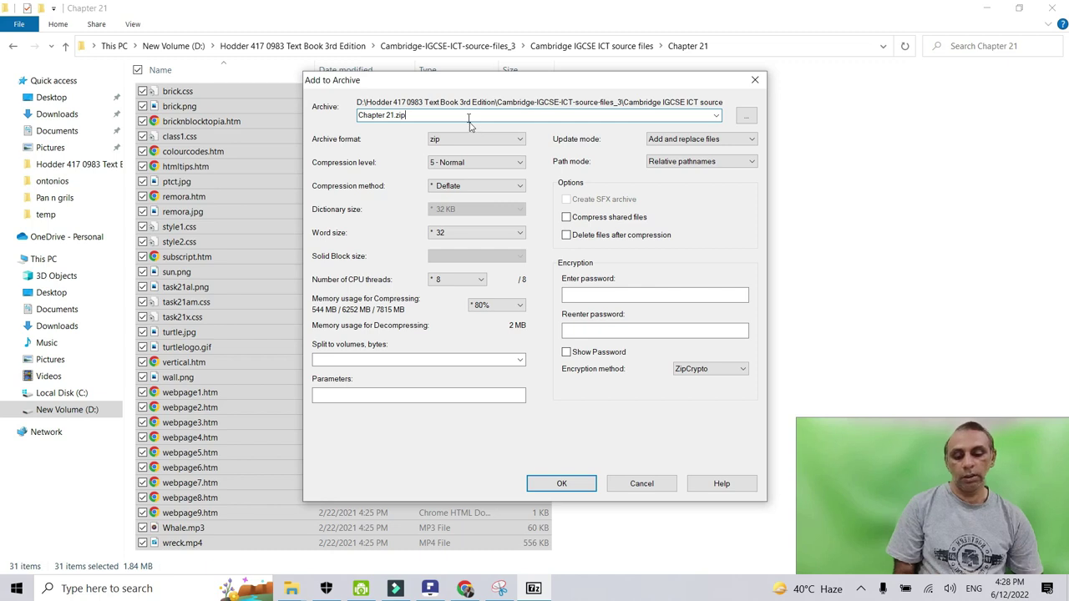
pyautogui.doubleClick(458, 114)
pyautogui.click(468, 141)
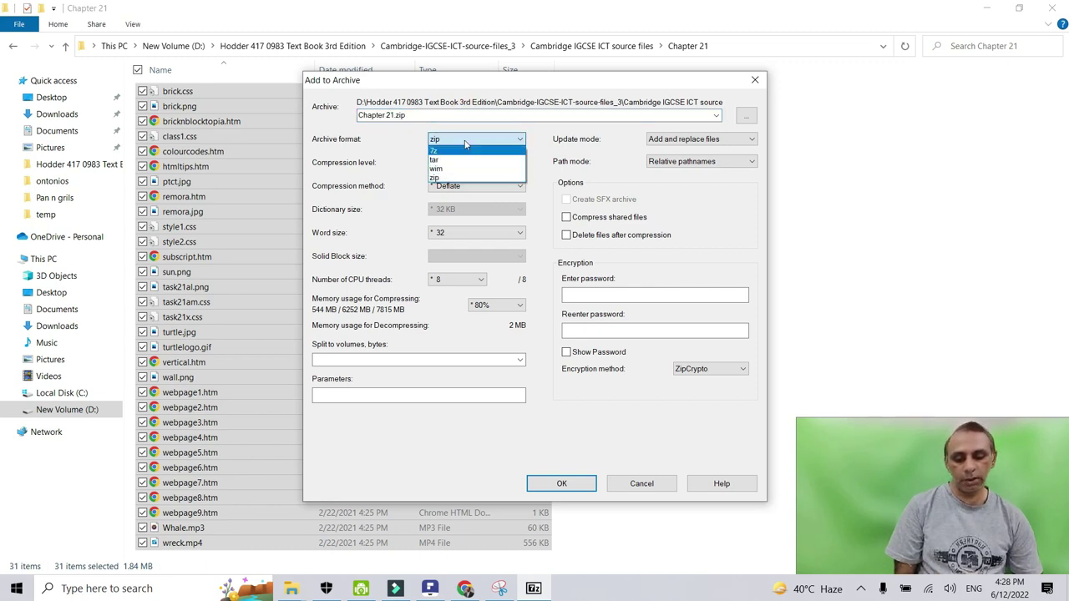
pyautogui.click(497, 117)
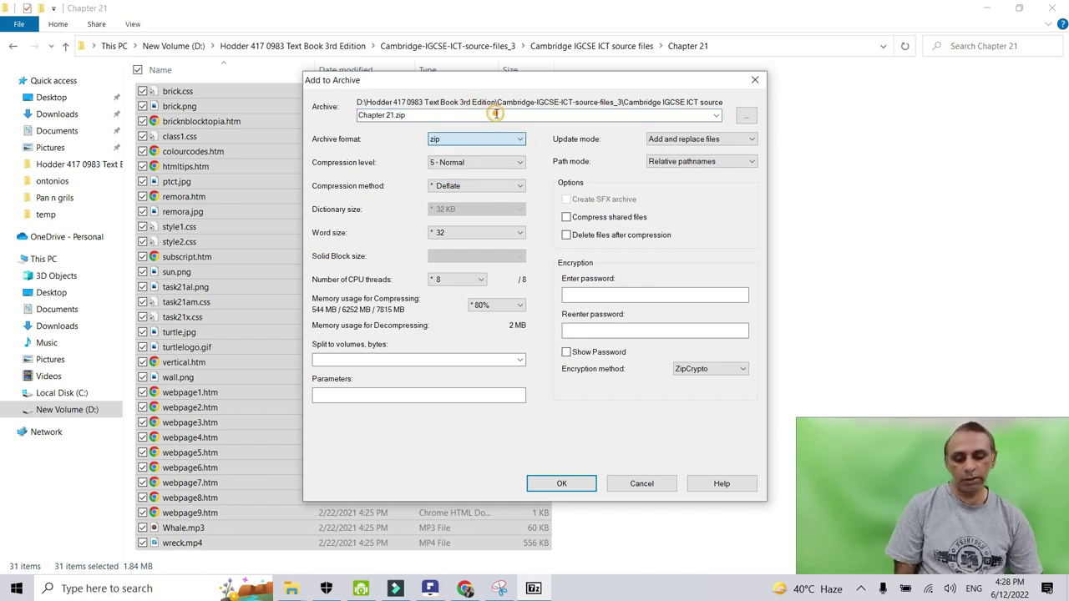
pyautogui.click(756, 80)
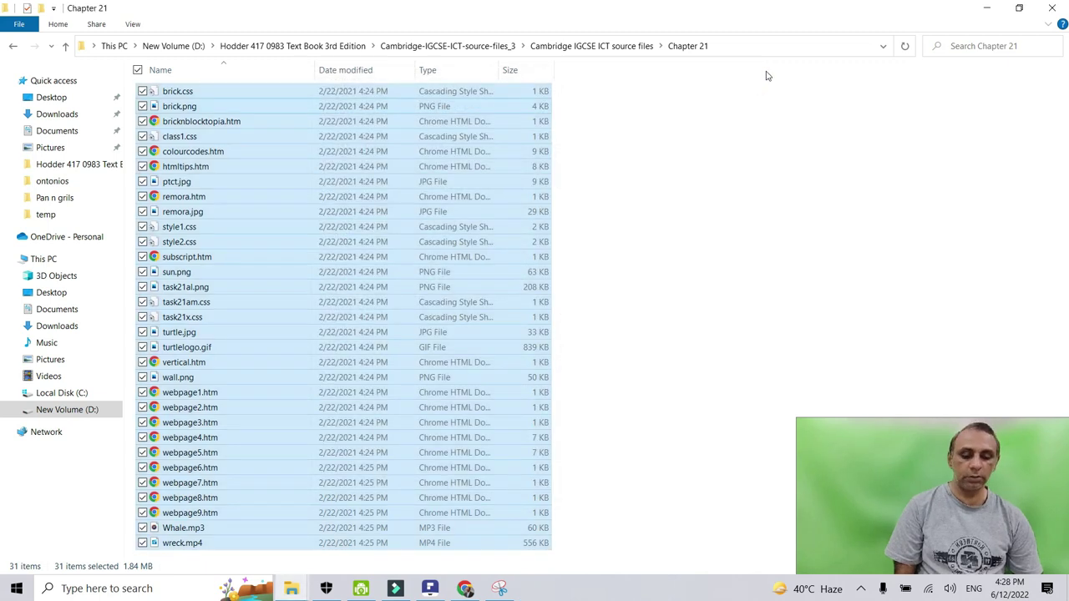
# Return to the textbook in PDFelement and examine the Create PDF/XPS export example and its file size comparison
pyautogui.click(986, 9)
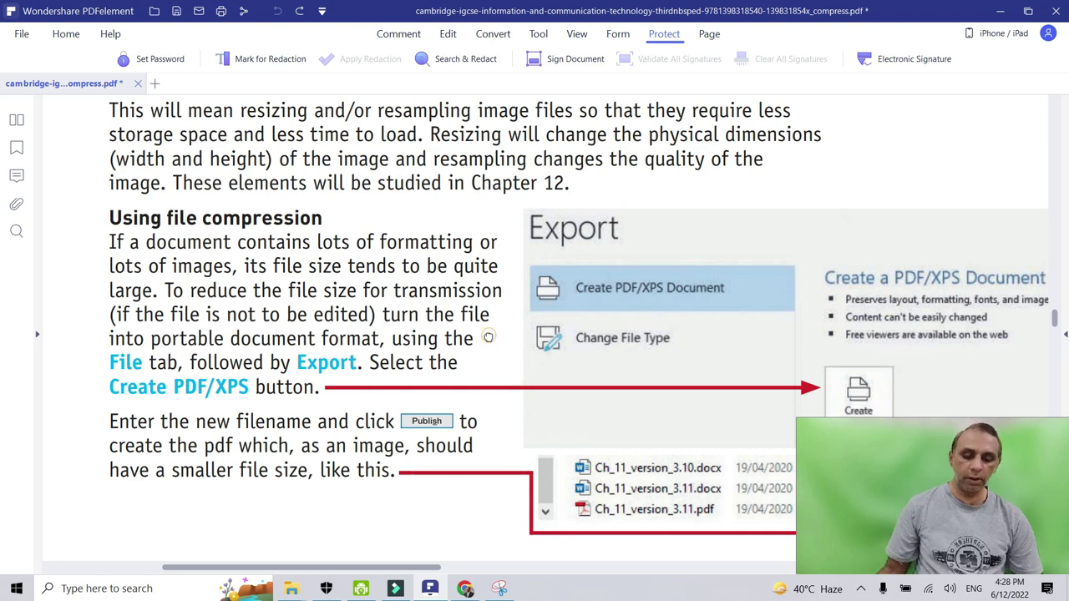
pyautogui.scroll(-2, 464, 225)
pyautogui.scroll(-1, 464, 223)
pyautogui.hscroll(1, 464, 224)
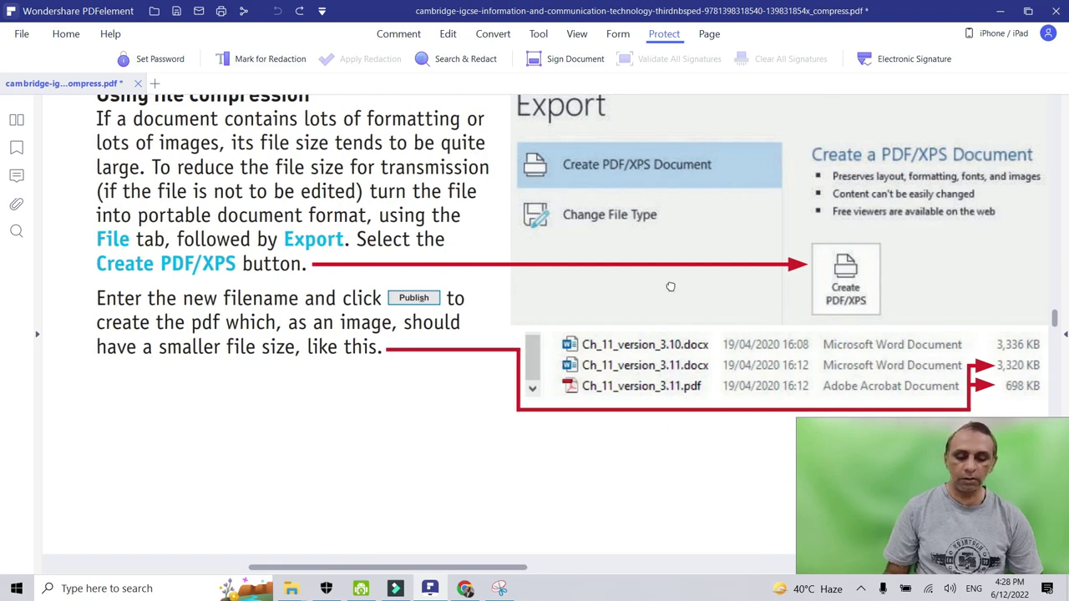
pyautogui.hscroll(1, 666, 334)
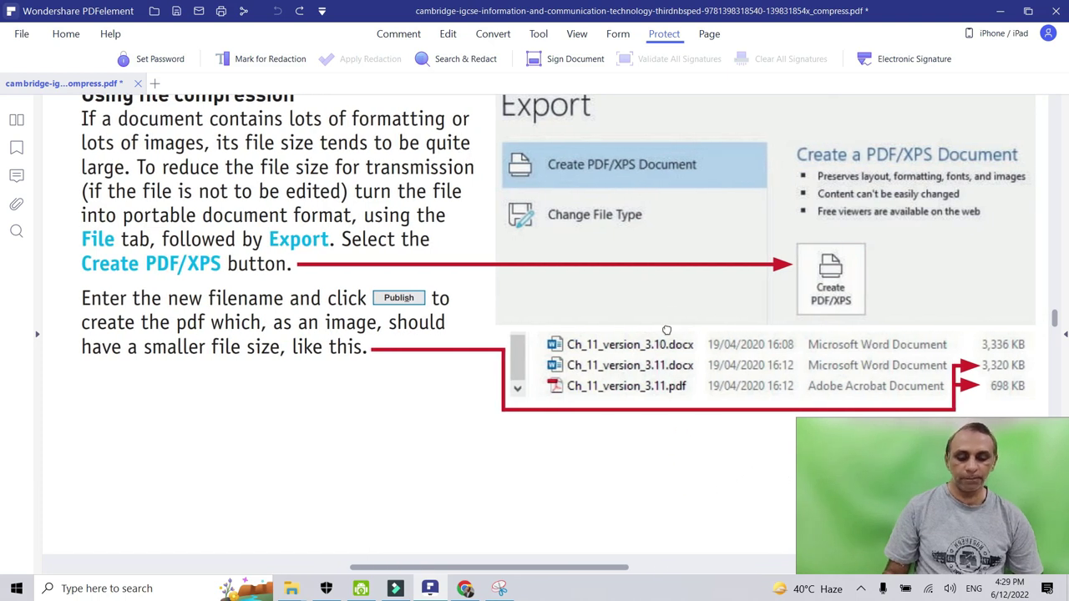
pyautogui.hscroll(-1, 668, 417)
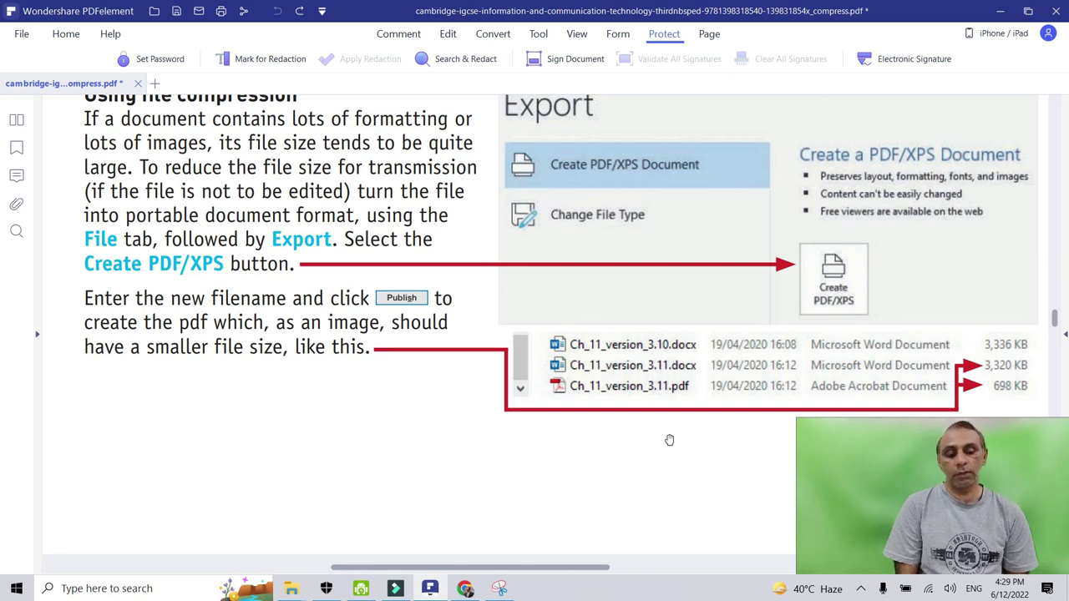
# Minimize the textbook and the CyberLink PerfectCam folder window behind it
pyautogui.click(1000, 10)
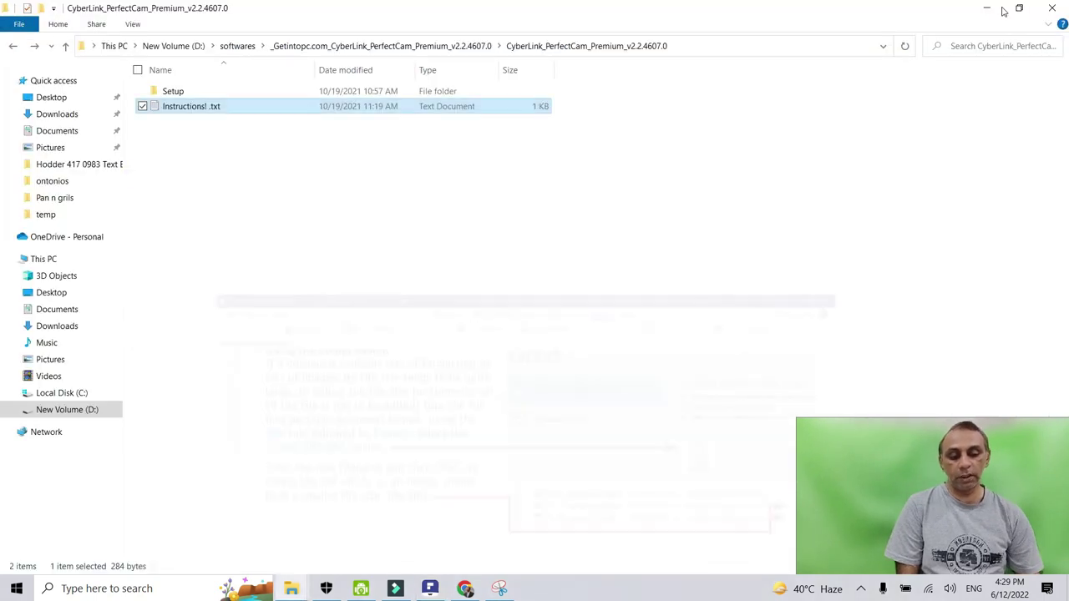
pyautogui.click(1002, 10)
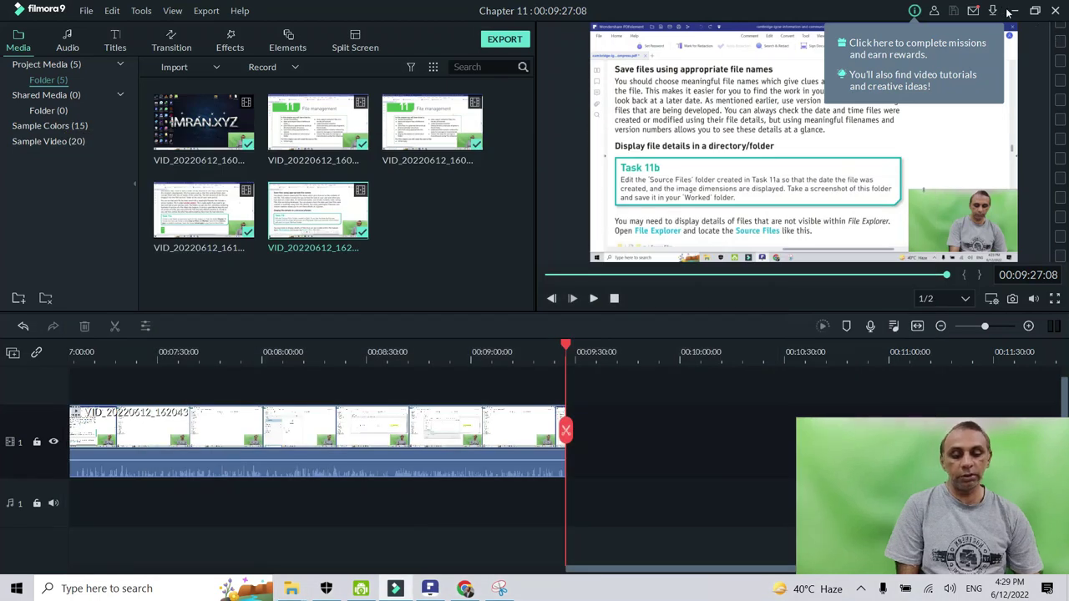